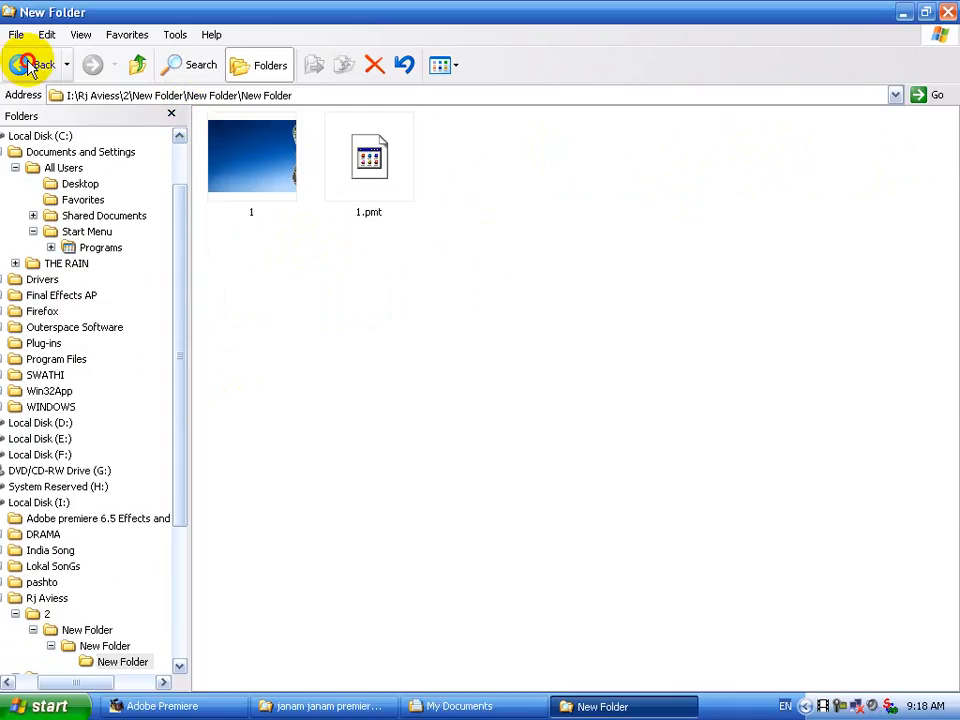
Navigate back to the I:\Rj Aviess folder that contains hj.
left_click(20, 64)
left_click(20, 64)
left_click(25, 65)
left_click(20, 64)
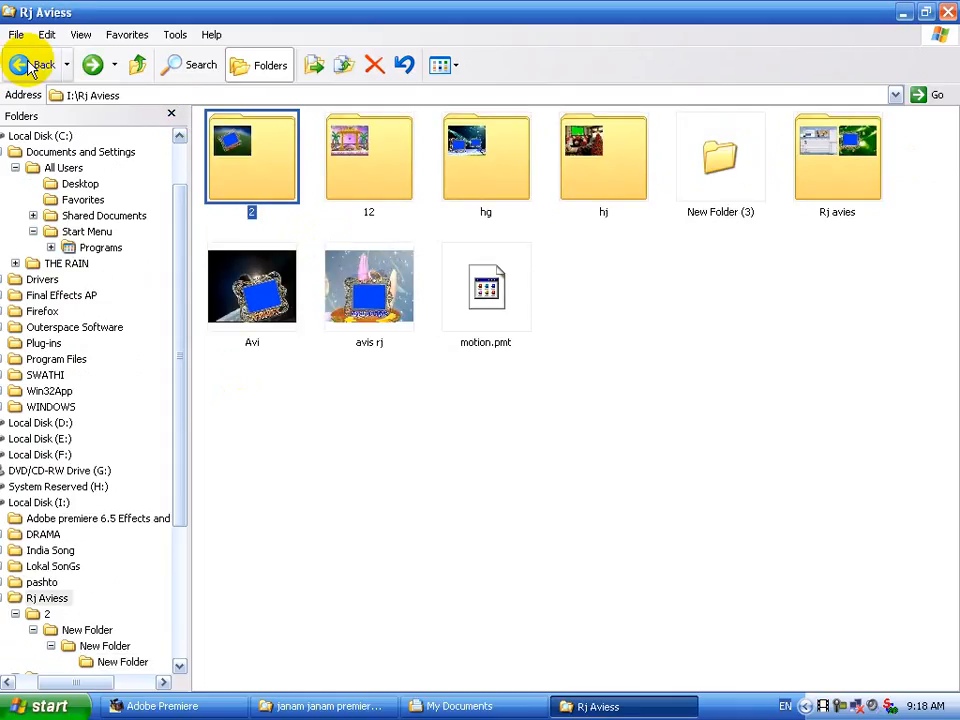
double_click(603, 186)
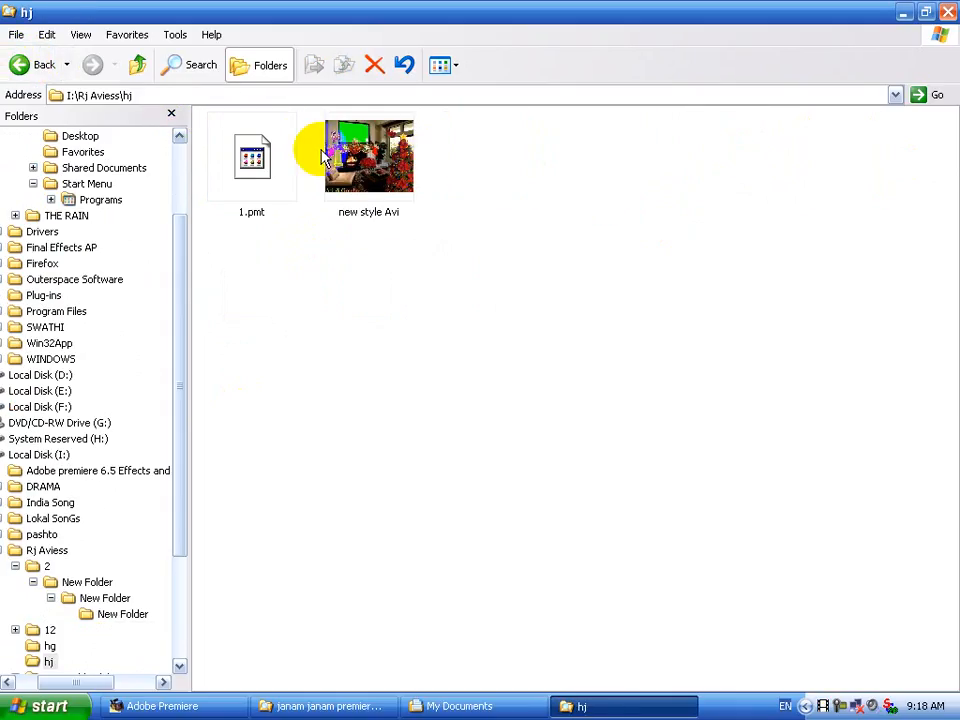
left_click(18, 65)
Send the hj folder to My Documents and close Explorer.
right_click(570, 174)
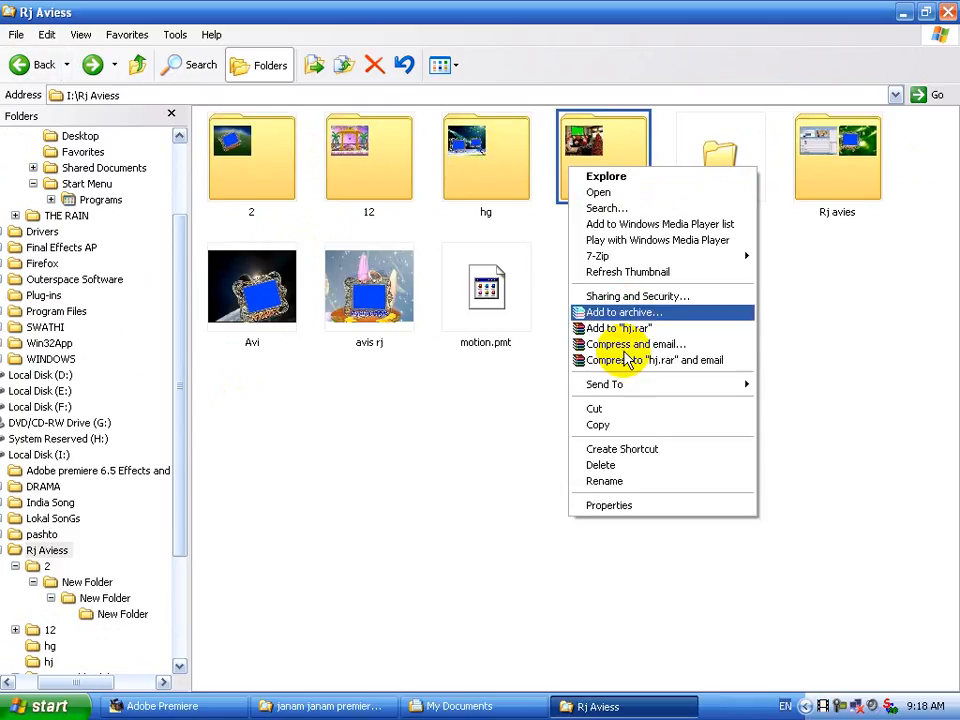
mouse_move(634, 386)
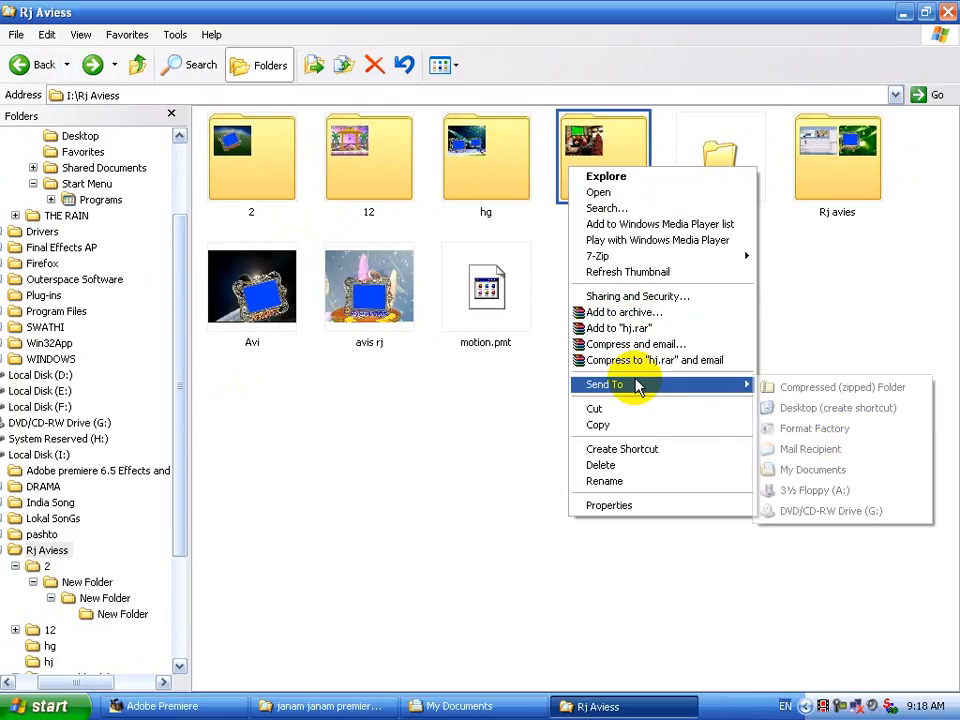
left_click(842, 469)
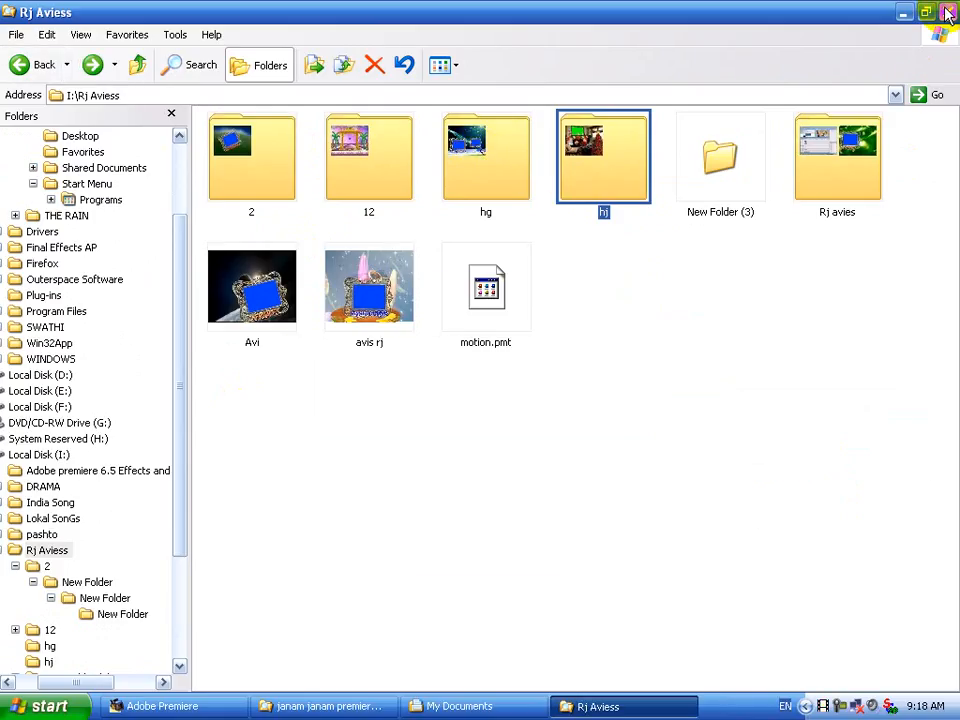
left_click(948, 12)
Razor the Janam Janam clip on Video 1A at 0;00;32;00.
left_click(160, 706)
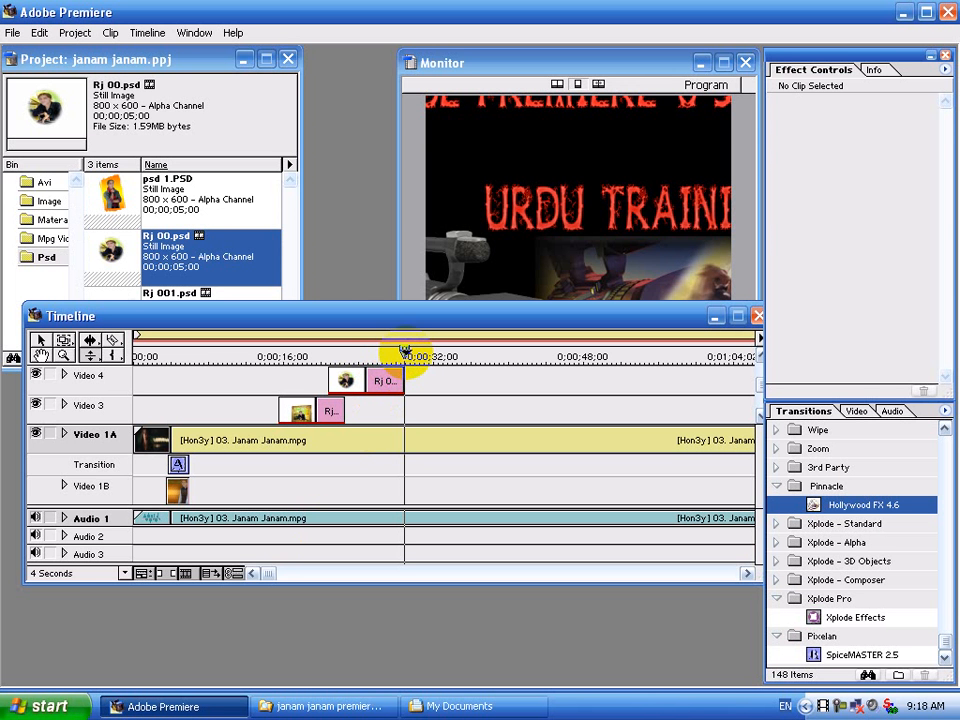
left_click(403, 352)
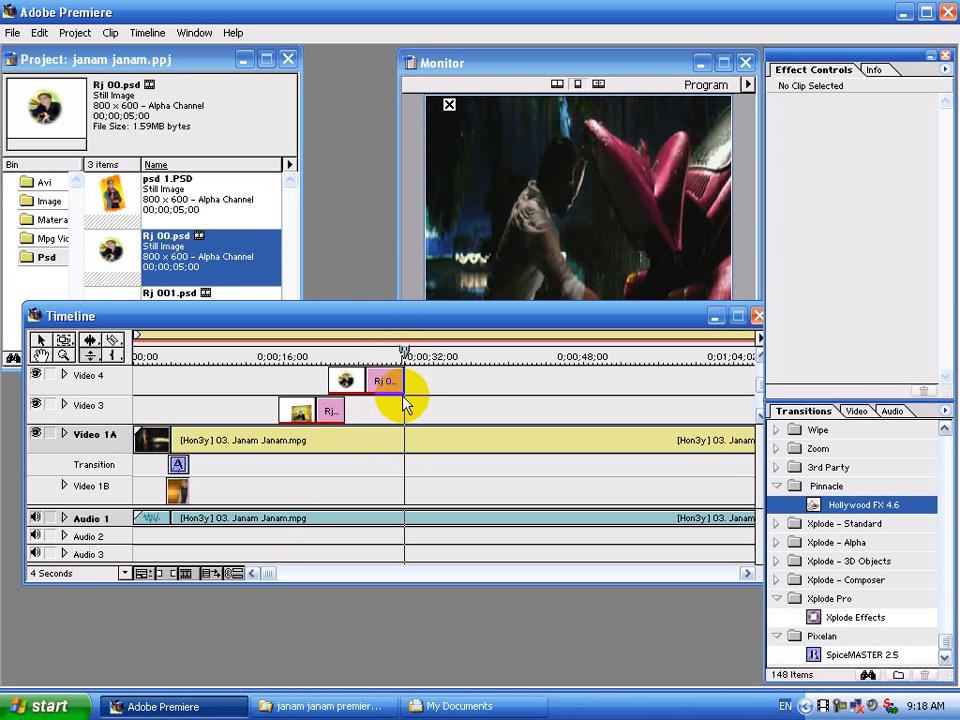
left_click_drag(406, 350, 402, 352)
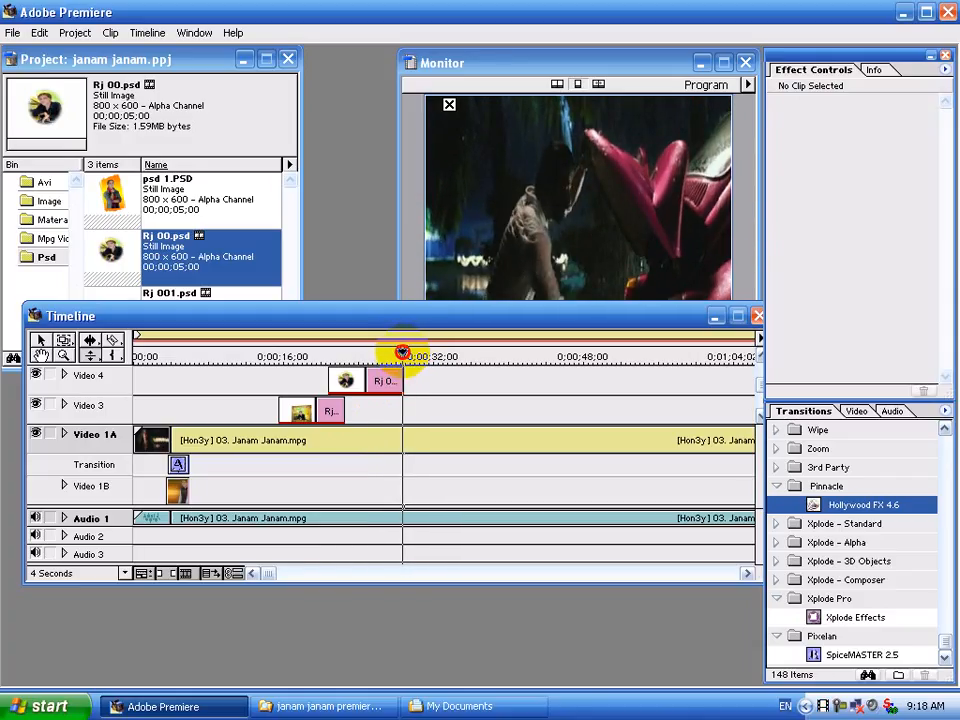
left_click(113, 342)
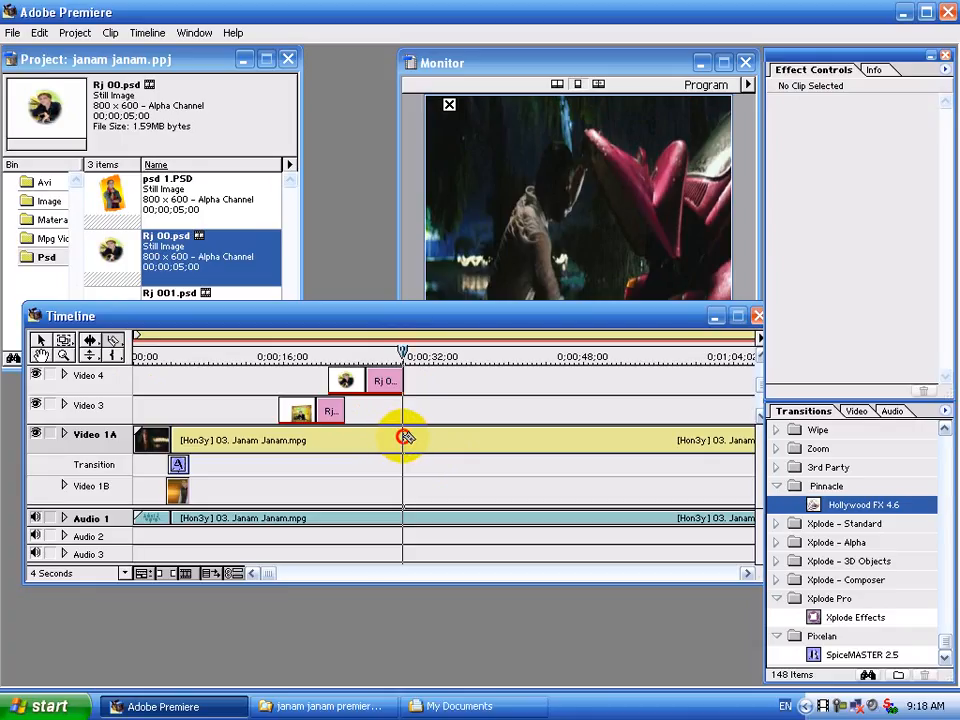
left_click(404, 437)
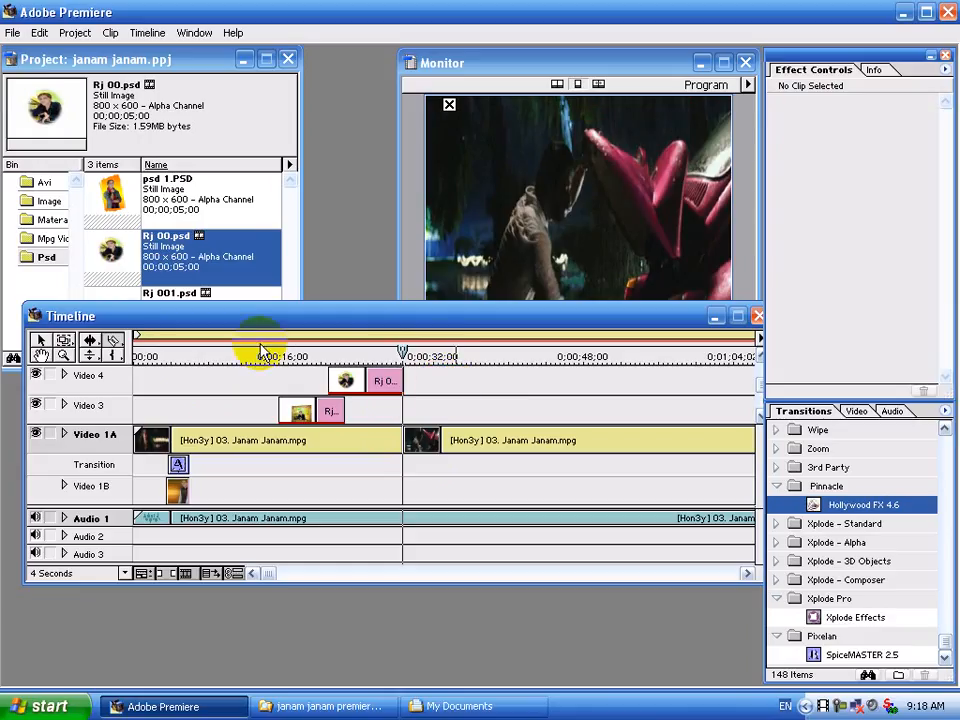
left_click(45, 183)
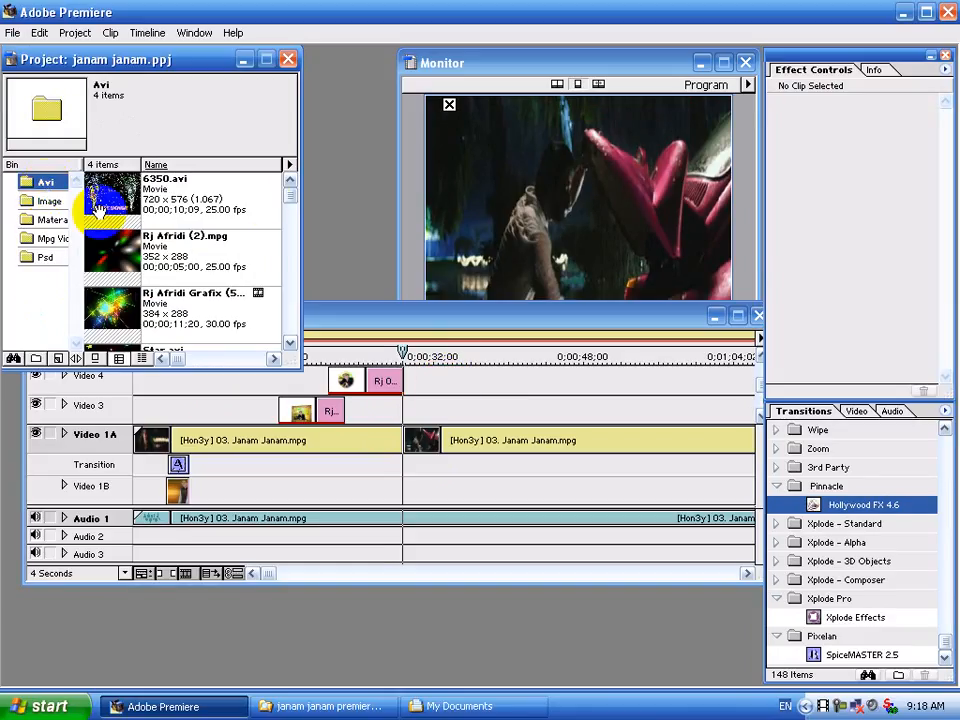
Import new style Avi.m2v from My Documents\hj into the Avi bin.
left_click_drag(290, 207, 274, 289)
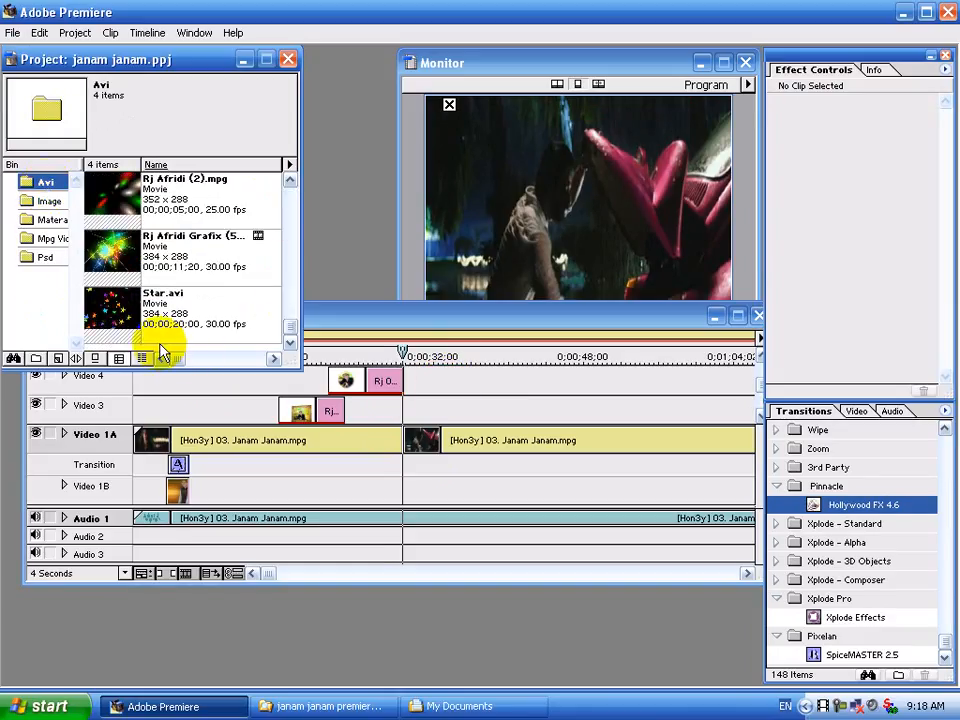
double_click(170, 346)
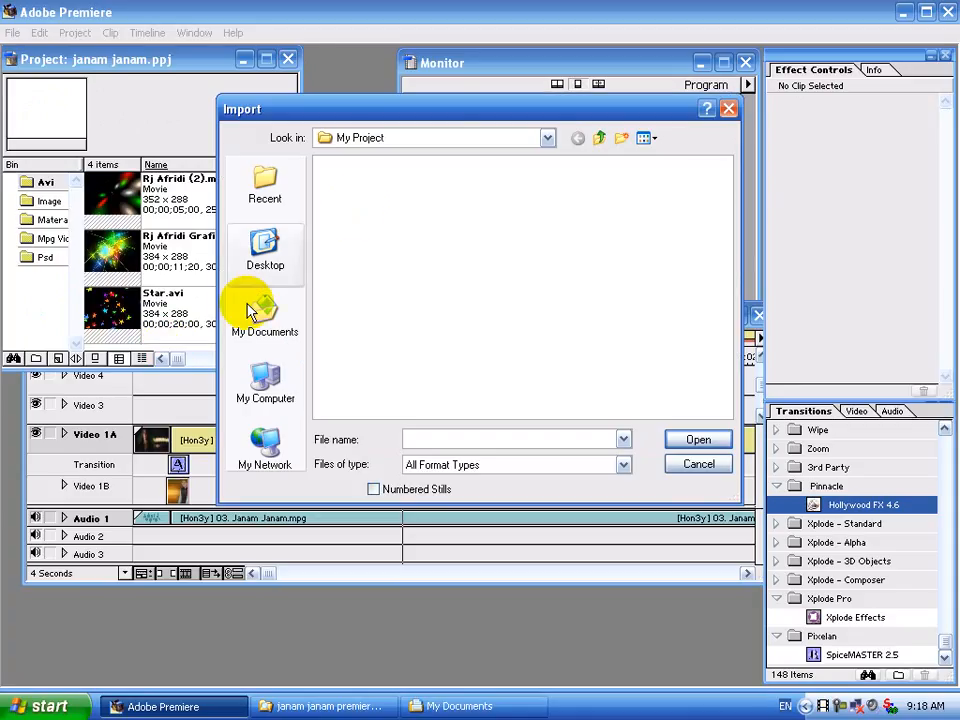
left_click(261, 326)
left_click(649, 139)
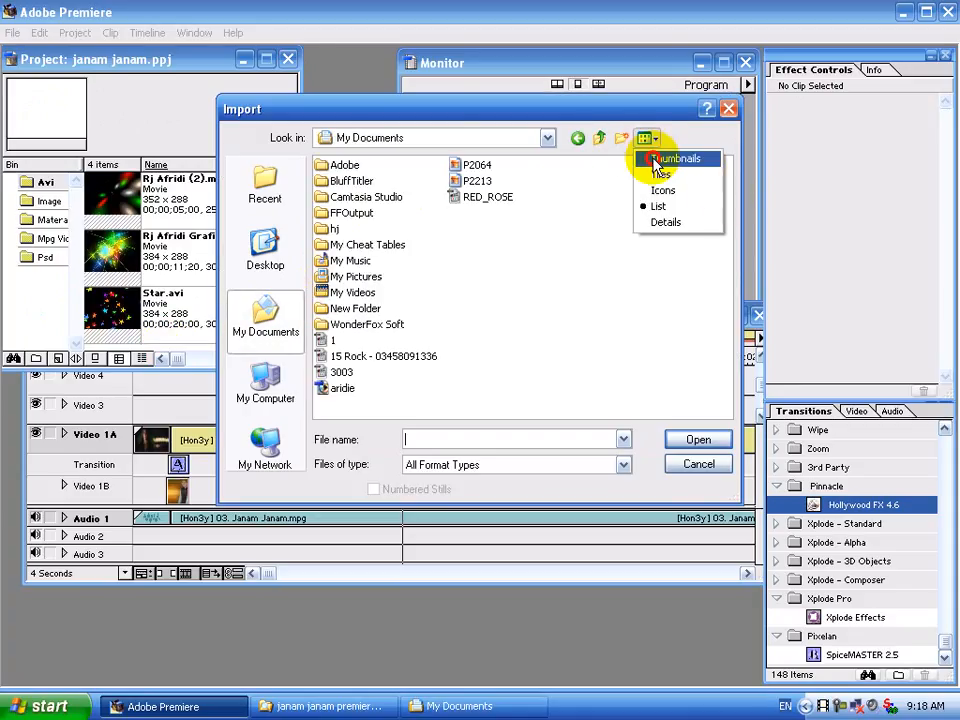
left_click(675, 158)
left_click_drag(725, 205, 720, 231)
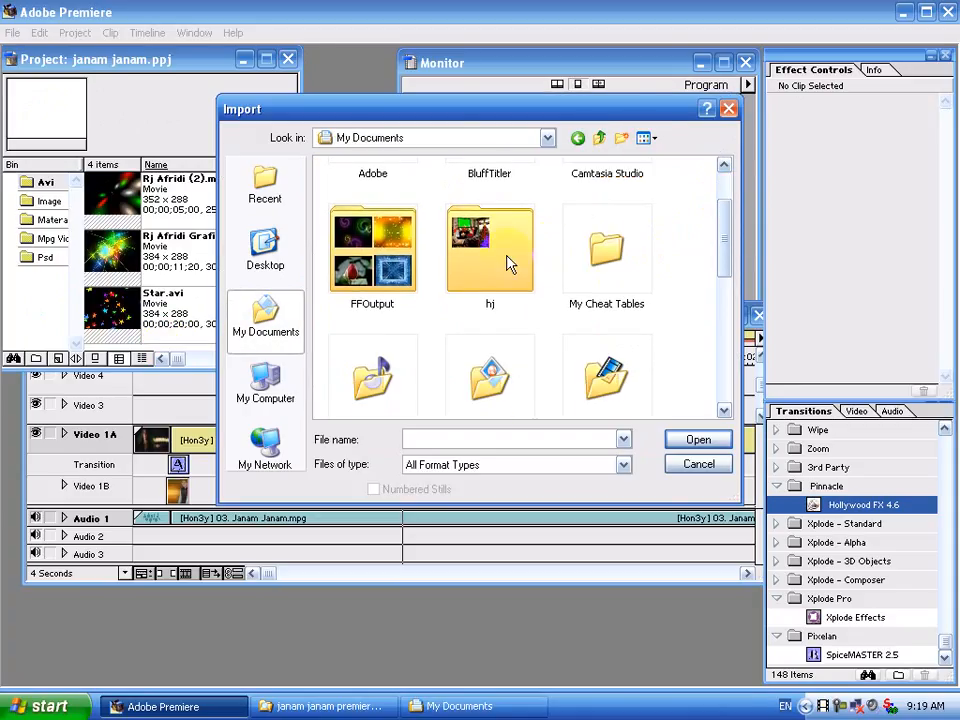
left_click(508, 262)
double_click(508, 262)
double_click(372, 225)
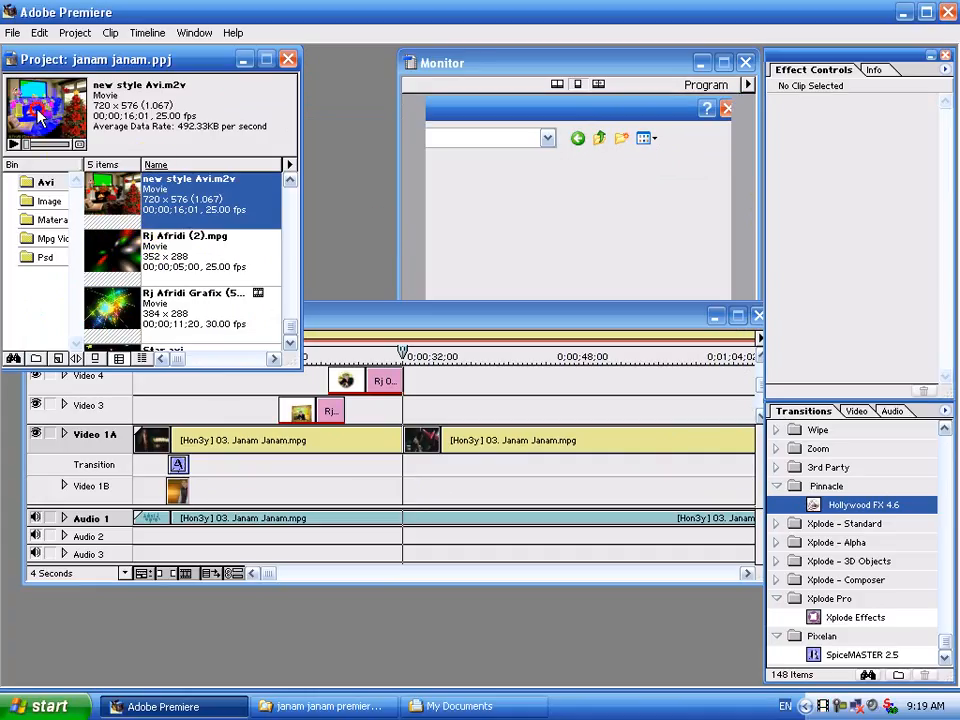
Drop new style Avi onto the timeline at the 32-second cut and razor Video 1A at its end.
left_click_drag(40, 118, 440, 381)
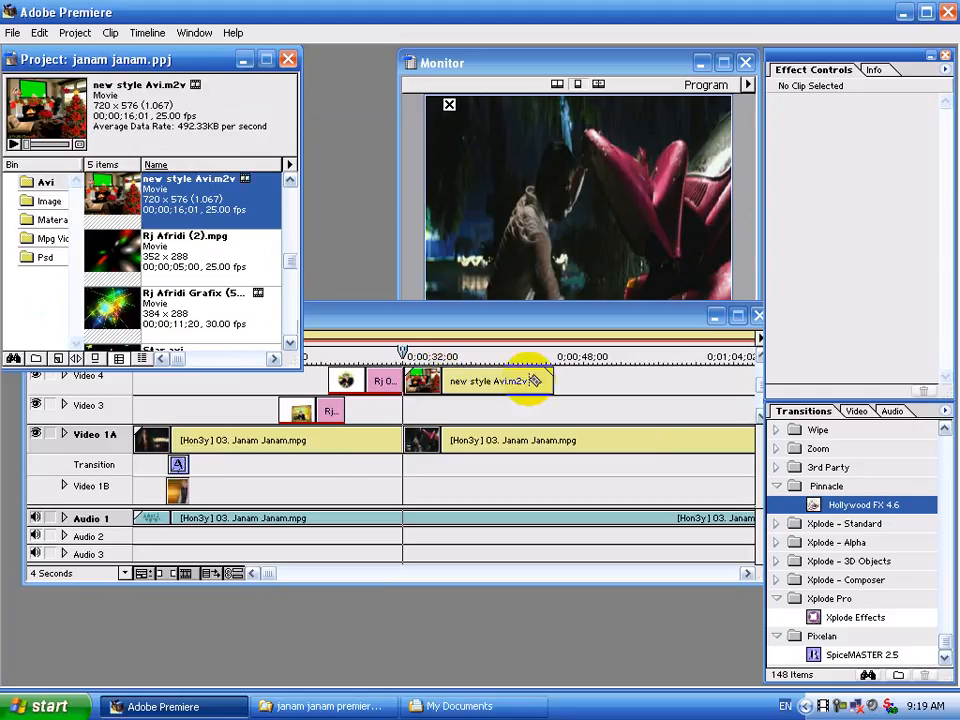
left_click(554, 360)
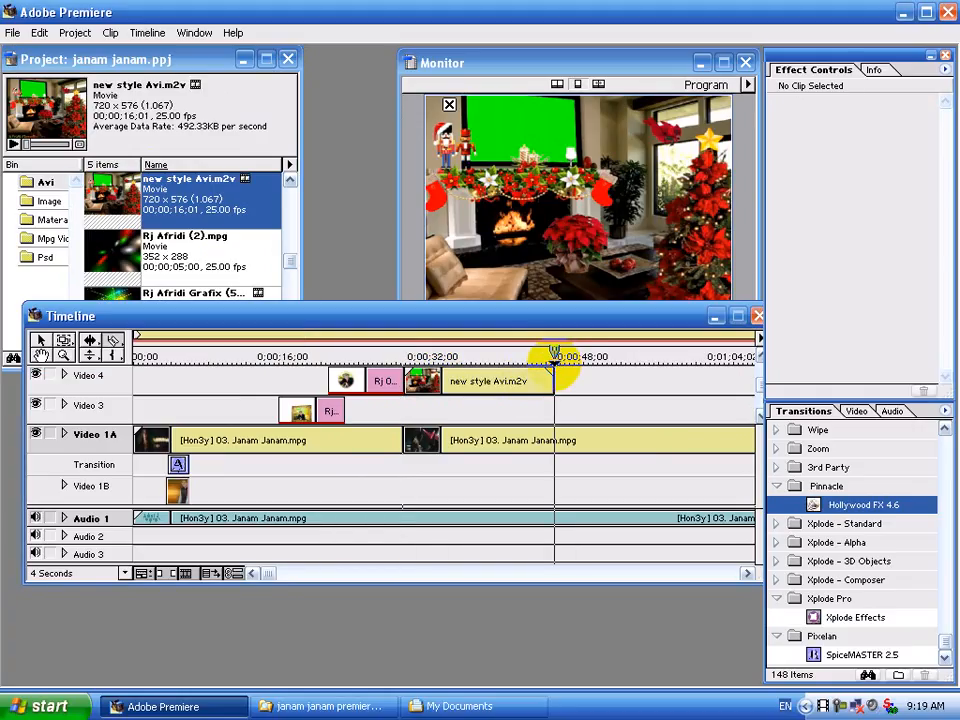
left_click(556, 440)
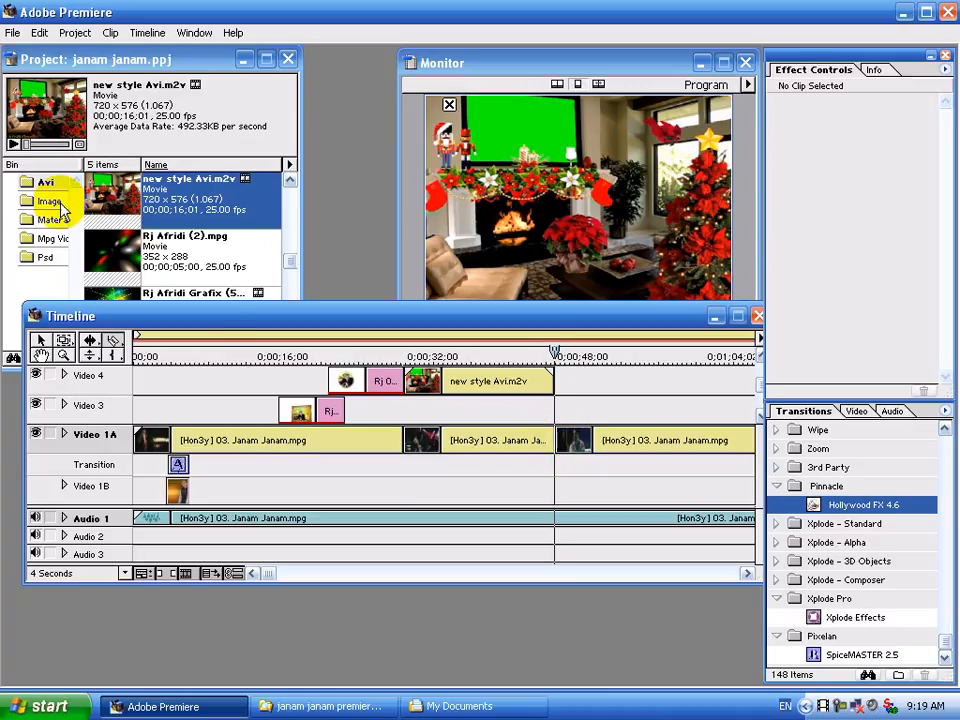
Move new style Avi.m2v onto Video 3, spanning about 32 to 44 seconds, and select it.
left_click(41, 342)
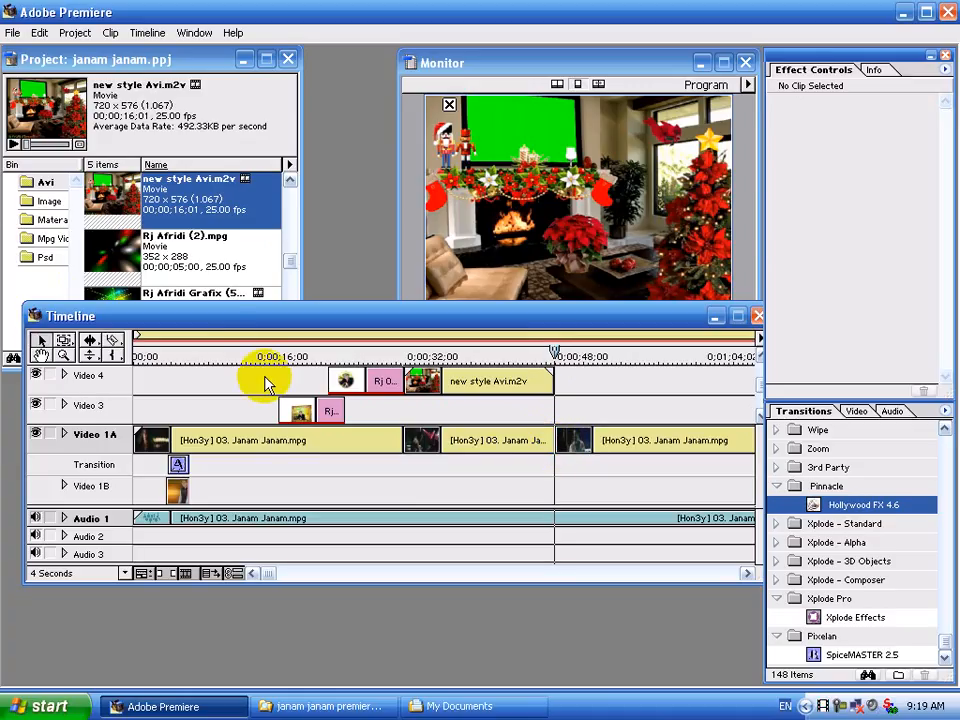
left_click(476, 382)
left_click(476, 442)
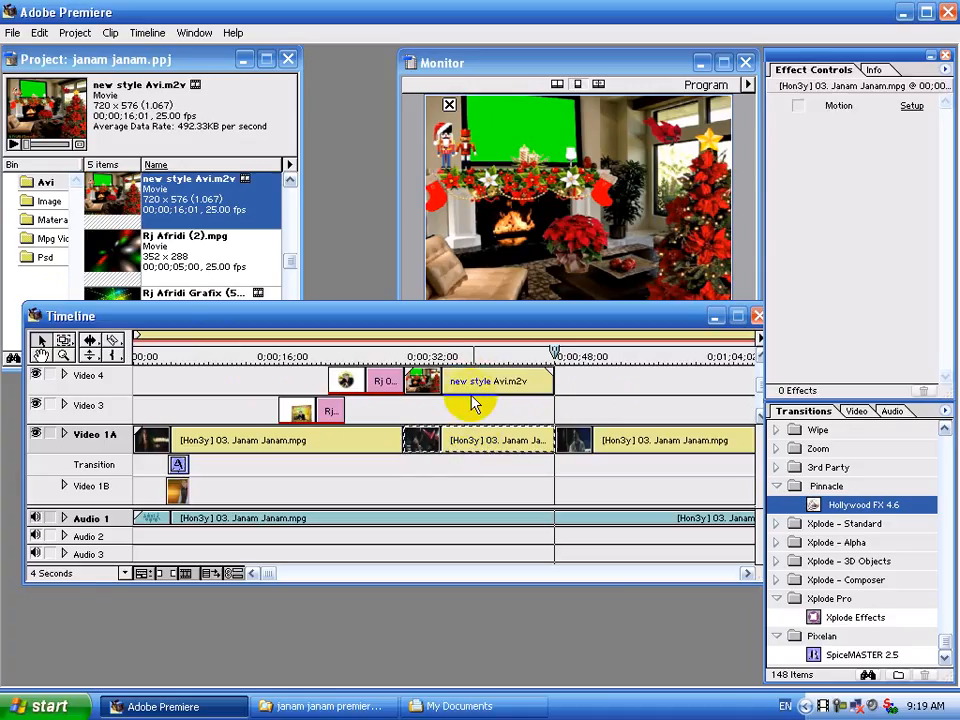
left_click(468, 493)
left_click_drag(468, 493, 461, 490)
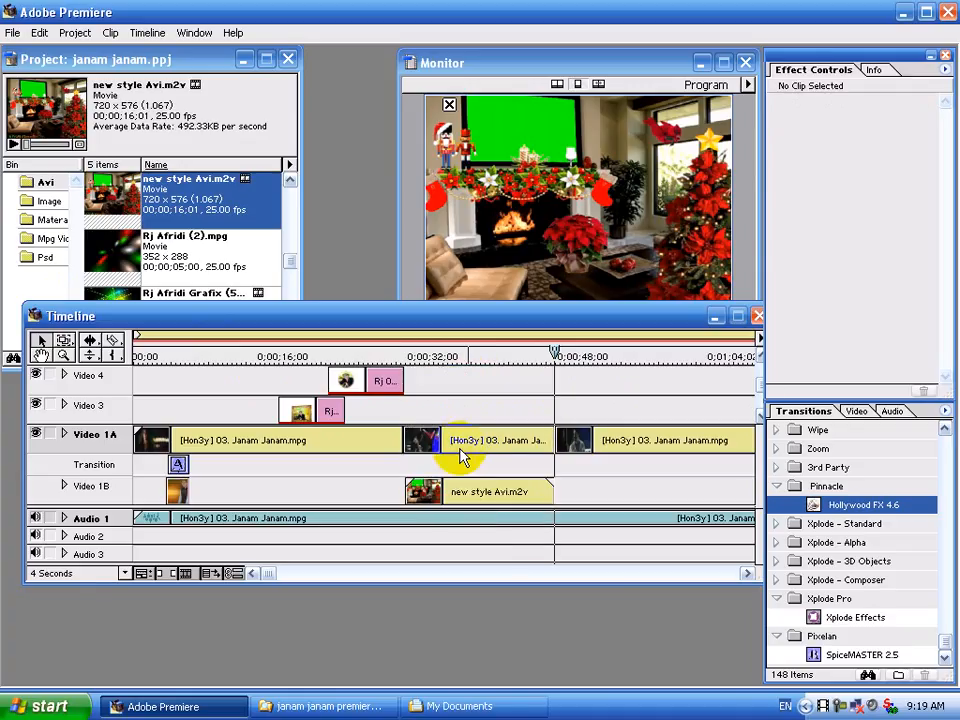
left_click_drag(462, 415, 458, 445)
left_click(460, 452)
left_click(452, 411)
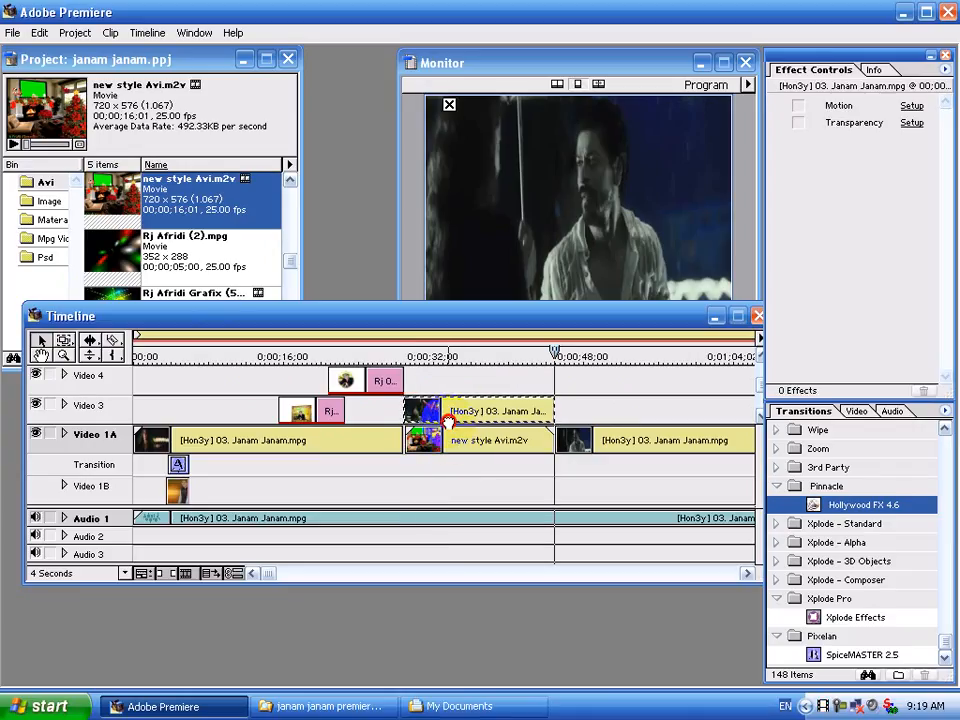
mouse_move(452, 447)
left_mouse_down()
mouse_move(455, 382)
mouse_move(443, 435)
left_mouse_up()
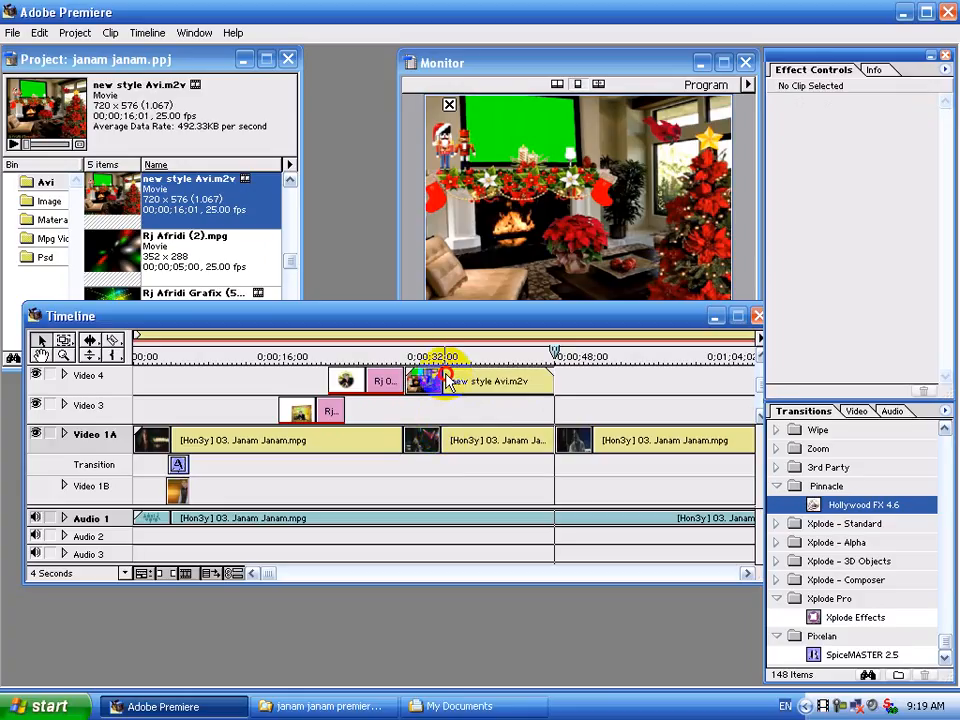
left_click_drag(444, 379, 466, 412)
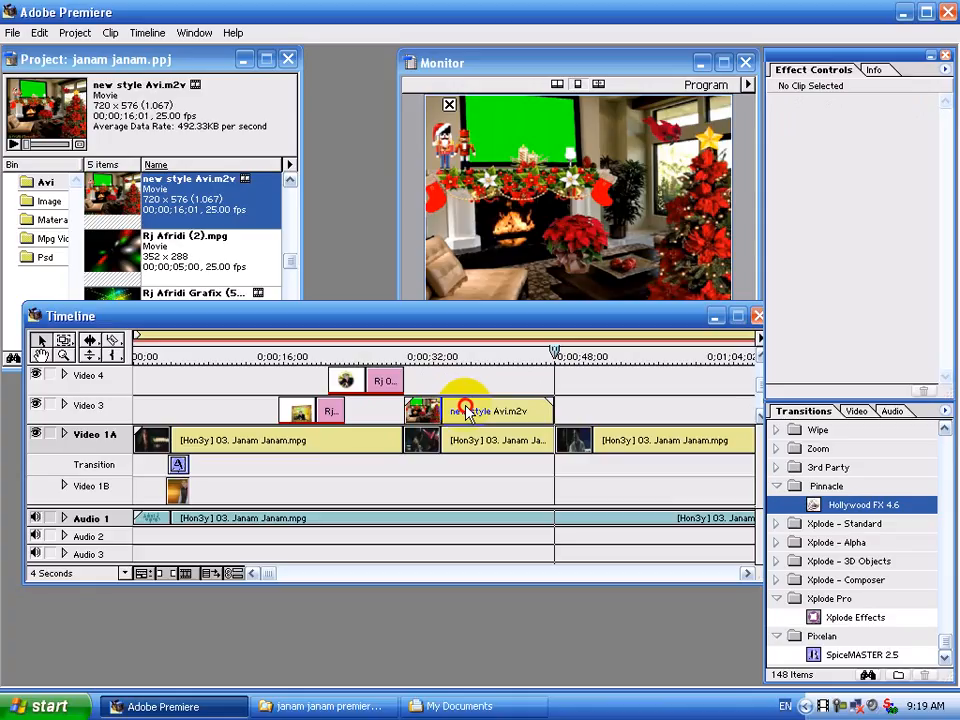
left_click(466, 412)
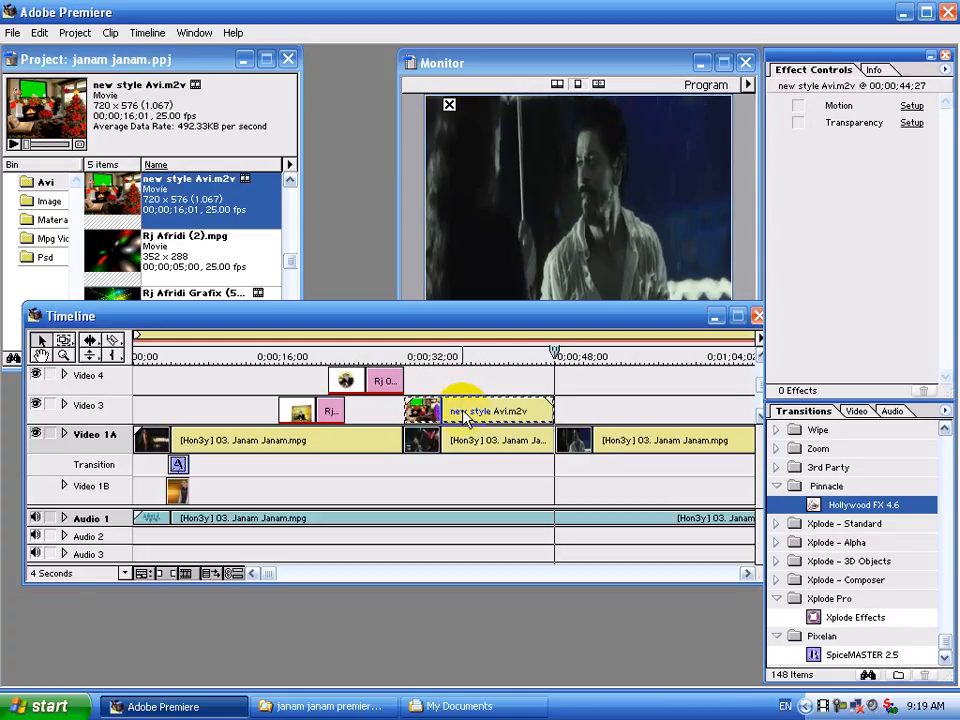
Use a Chroma key on new style Avi.m2v with green sampled from its screen.
left_click(911, 123)
left_click(435, 287)
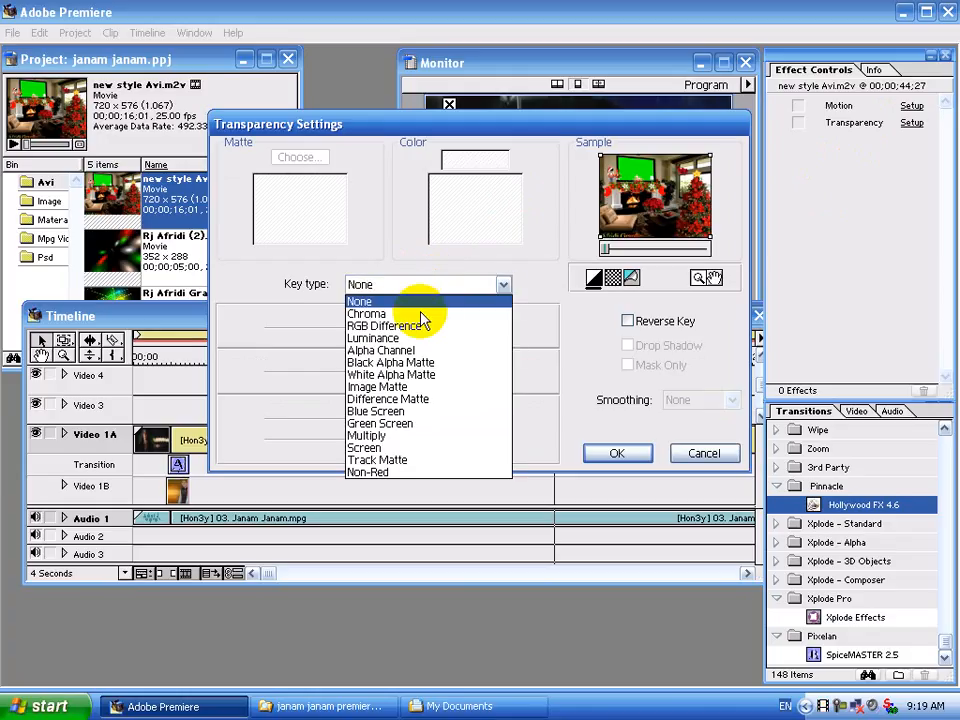
left_click(420, 314)
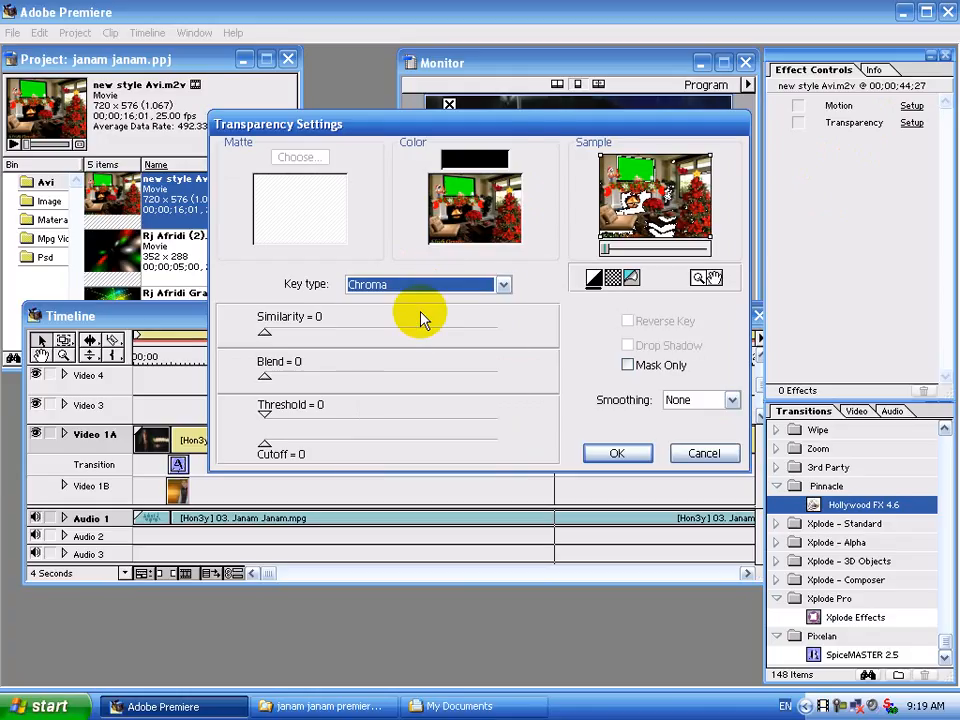
left_click(476, 160)
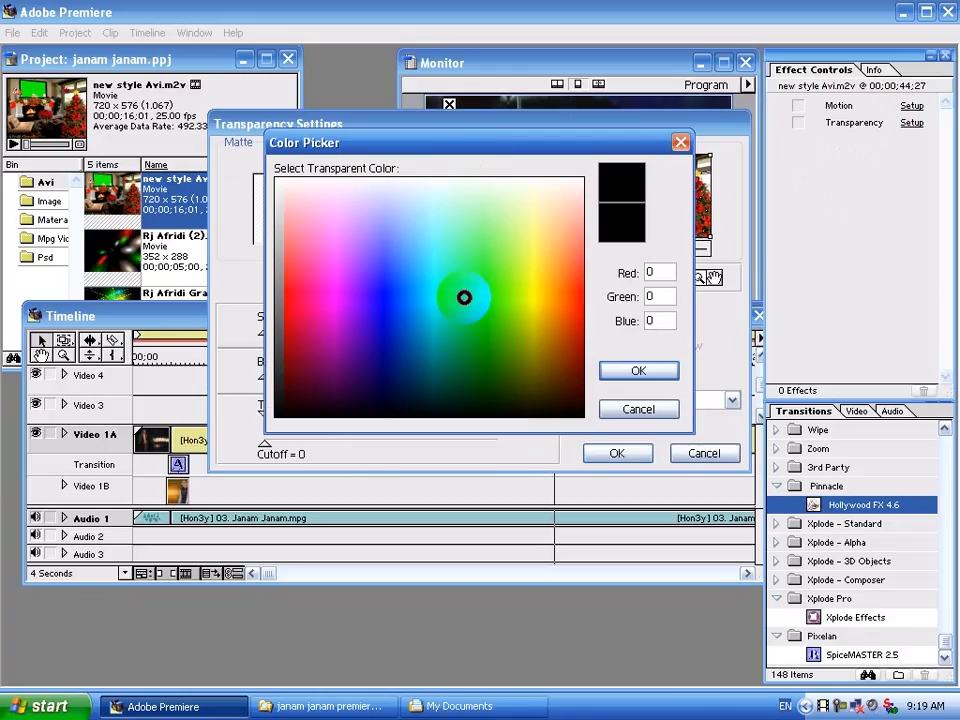
left_click(575, 370)
left_click(617, 371)
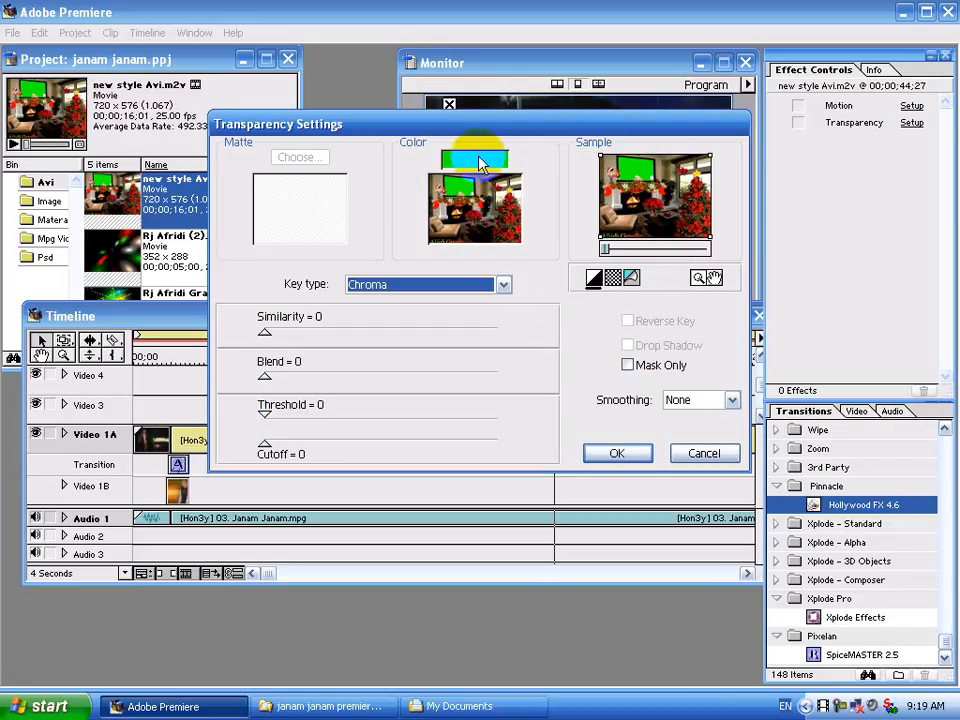
left_click(401, 289)
left_click(401, 289)
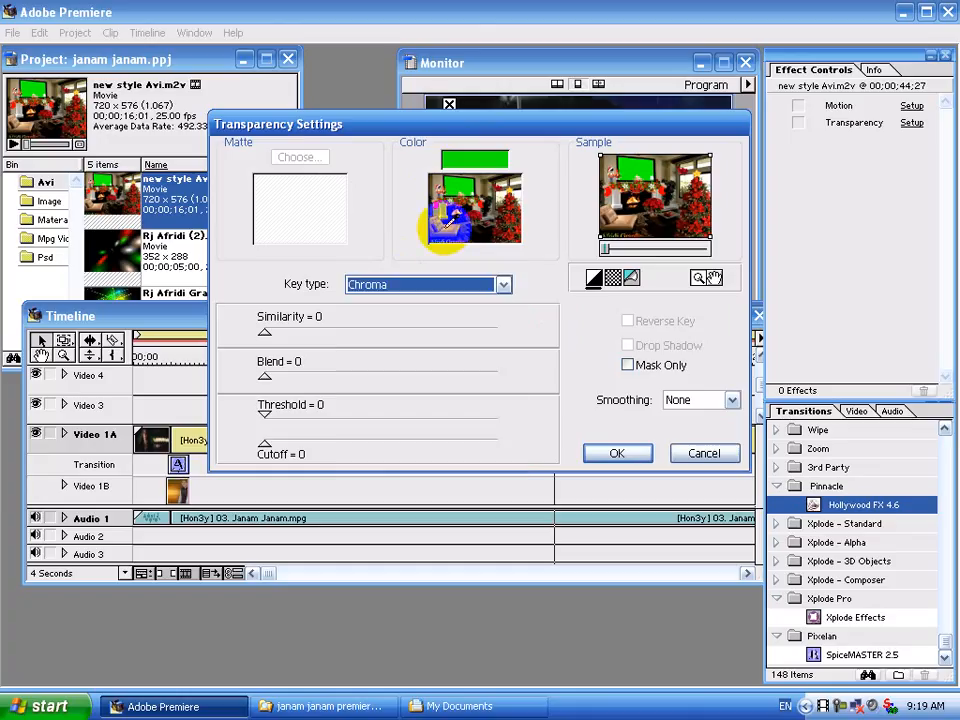
left_click(470, 162)
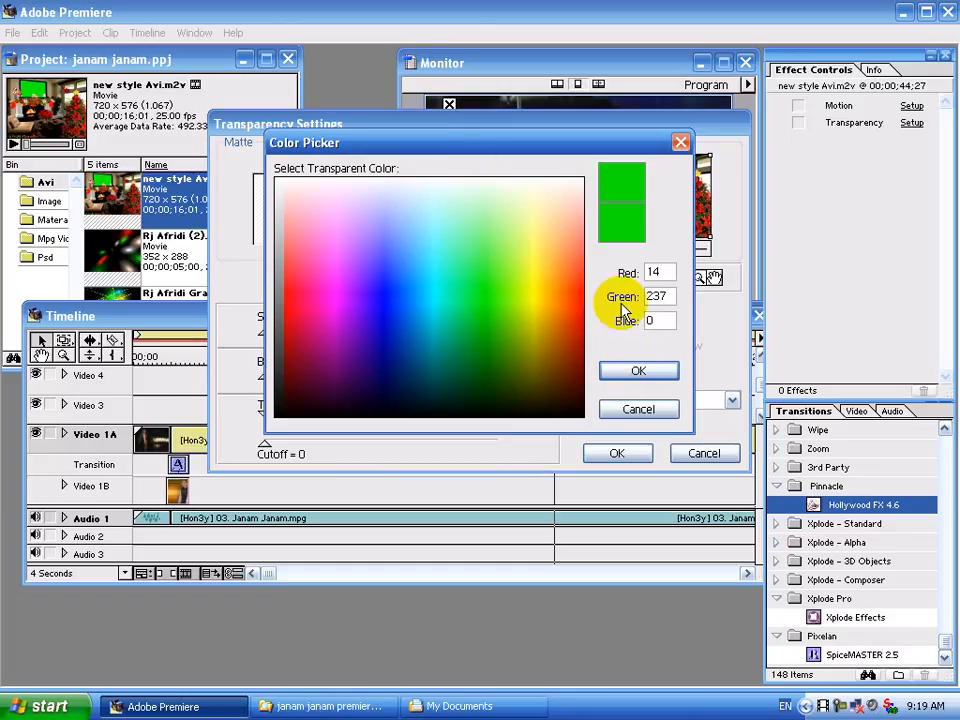
mouse_move(490, 320)
left_mouse_down()
mouse_move(493, 300)
mouse_move(489, 321)
left_mouse_up()
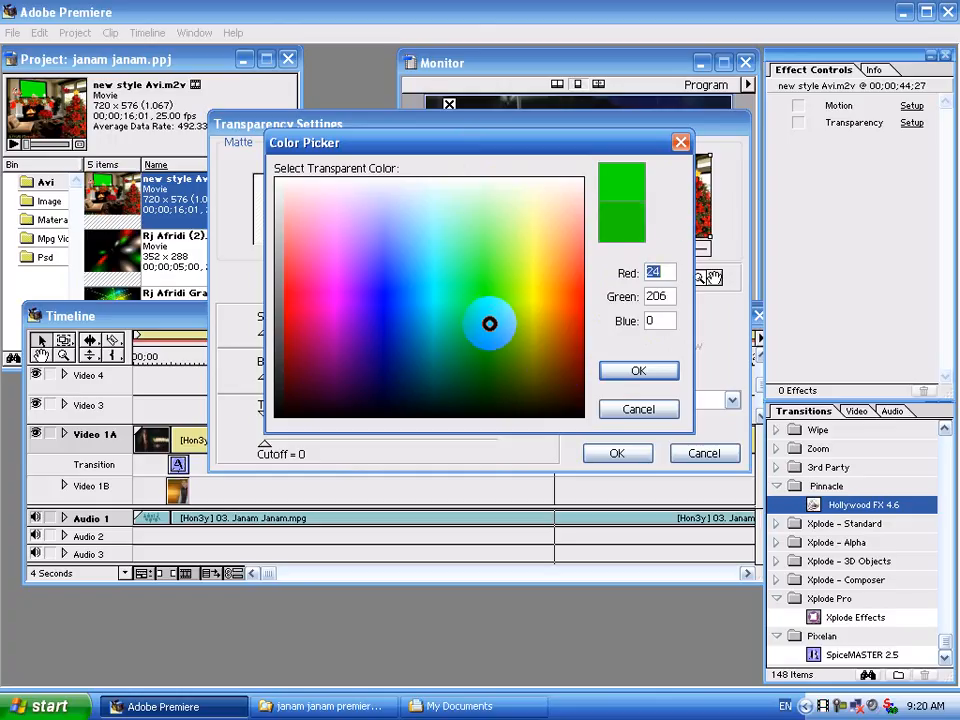
left_click(630, 371)
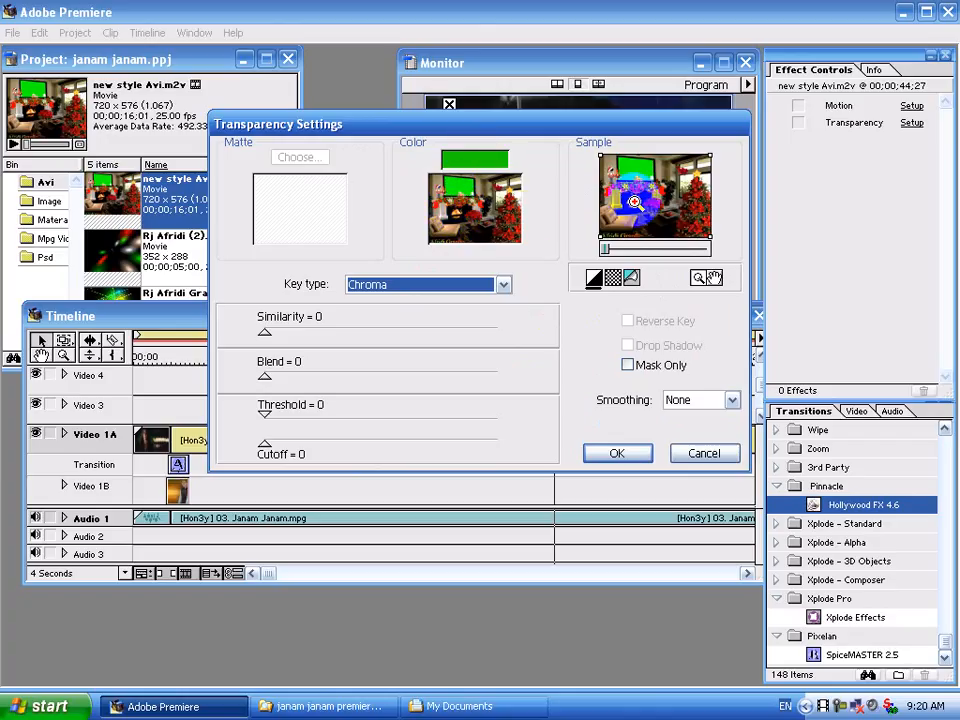
left_click(460, 183)
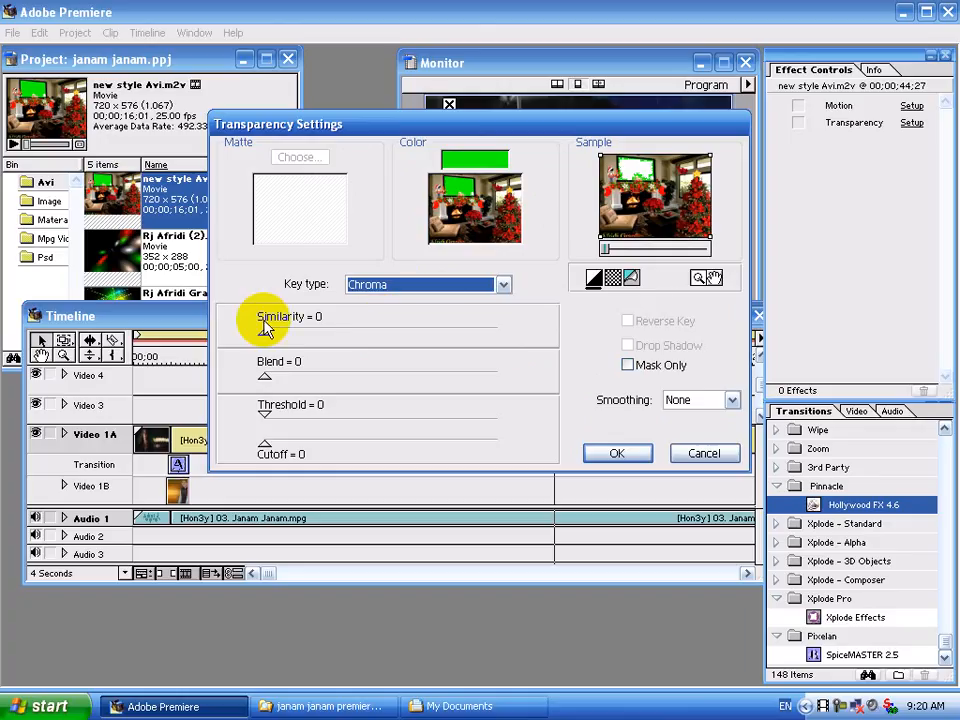
Tune the chroma key to Similarity 47, Blend 5, Threshold 5, Cutoff 12 and apply it.
left_click_drag(266, 333, 370, 335)
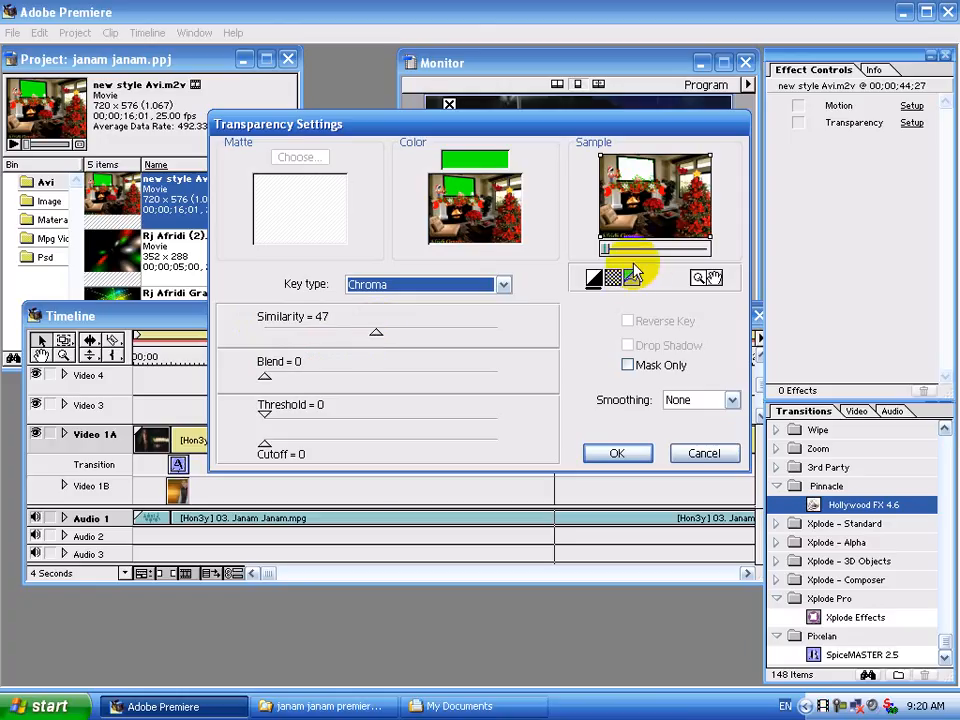
left_click(637, 182)
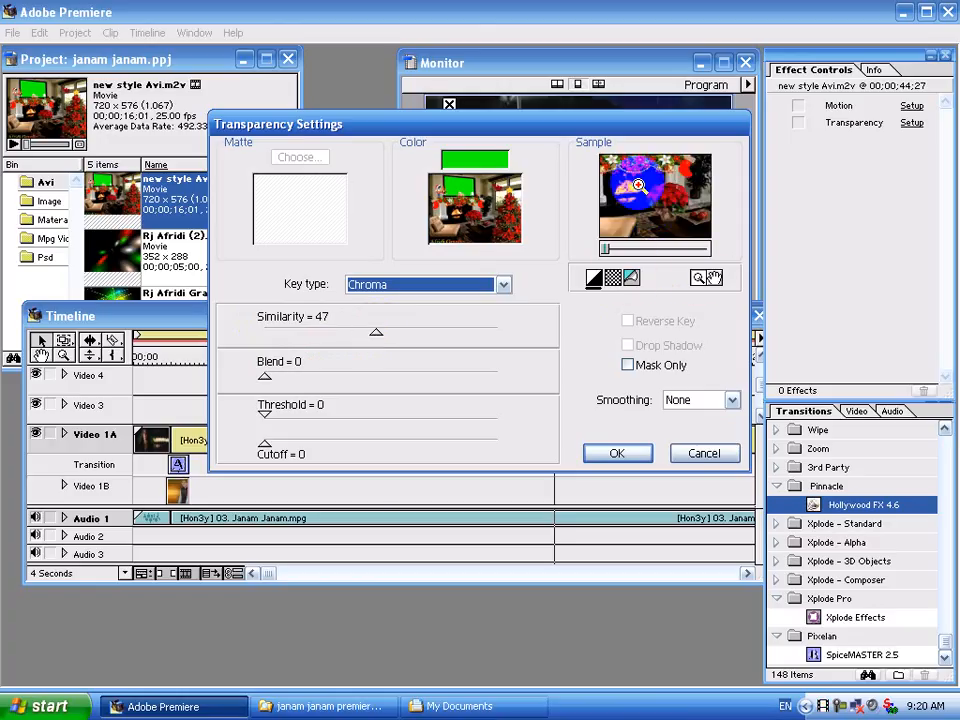
left_click(711, 277)
left_click_drag(652, 160, 650, 180)
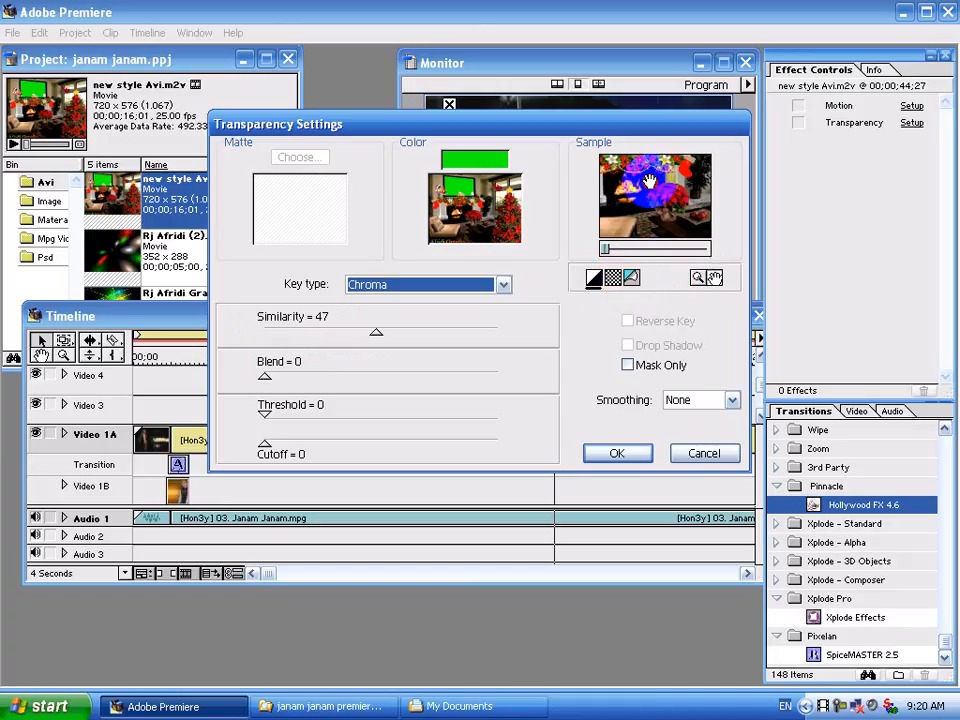
left_click(262, 370)
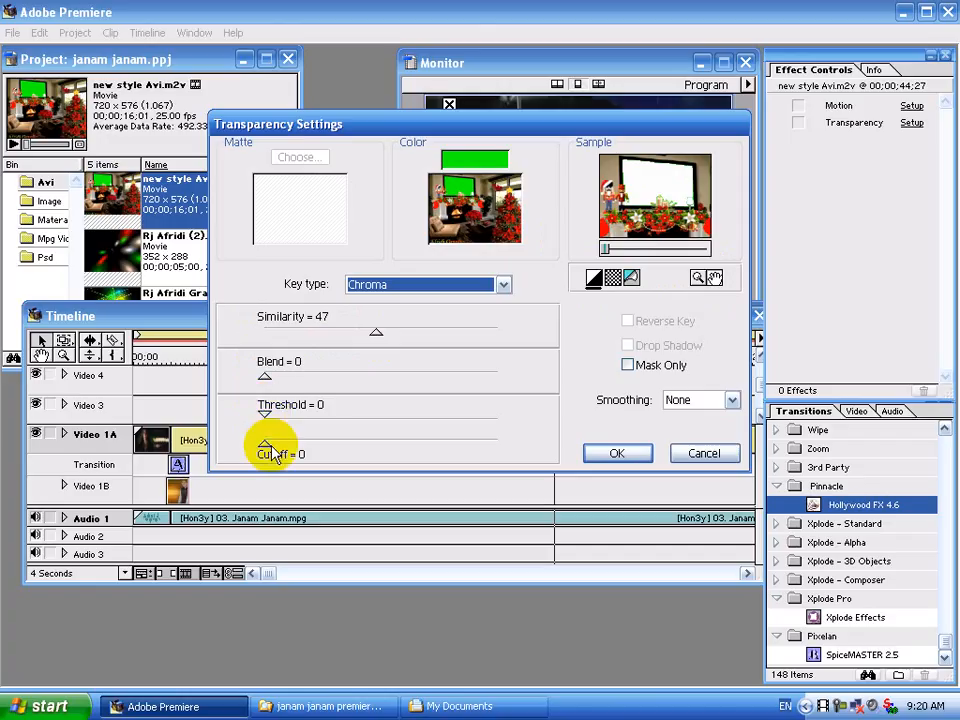
left_click_drag(265, 446, 295, 446)
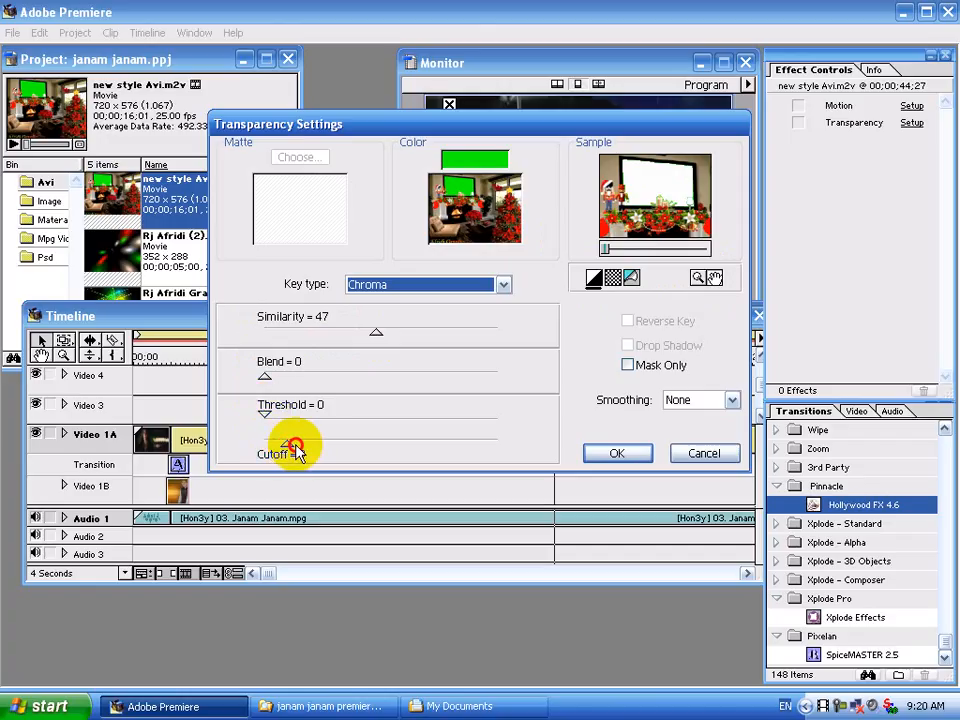
left_click_drag(266, 382, 279, 419)
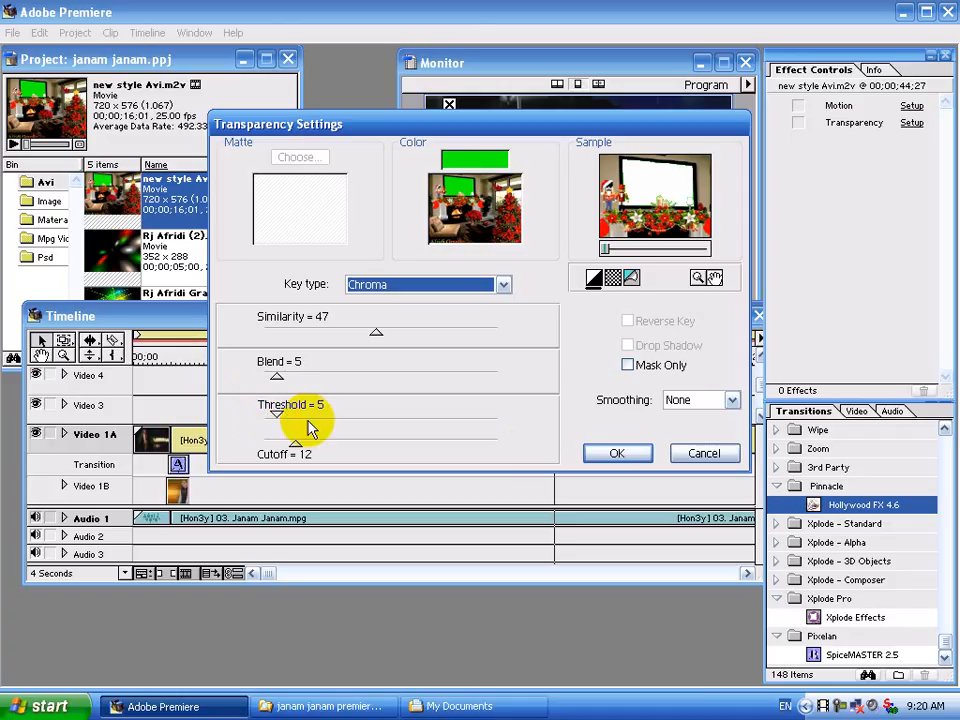
left_click(591, 455)
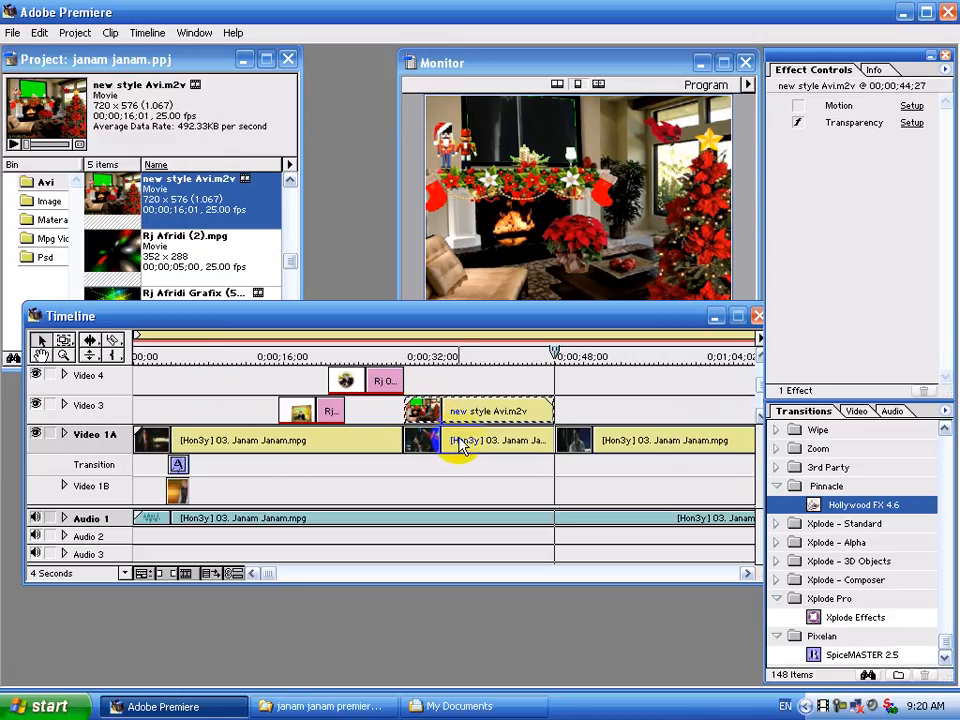
Load the 1.pmt motion path into the middle Janam Janam.mpg segment's Motion settings.
left_click(462, 447)
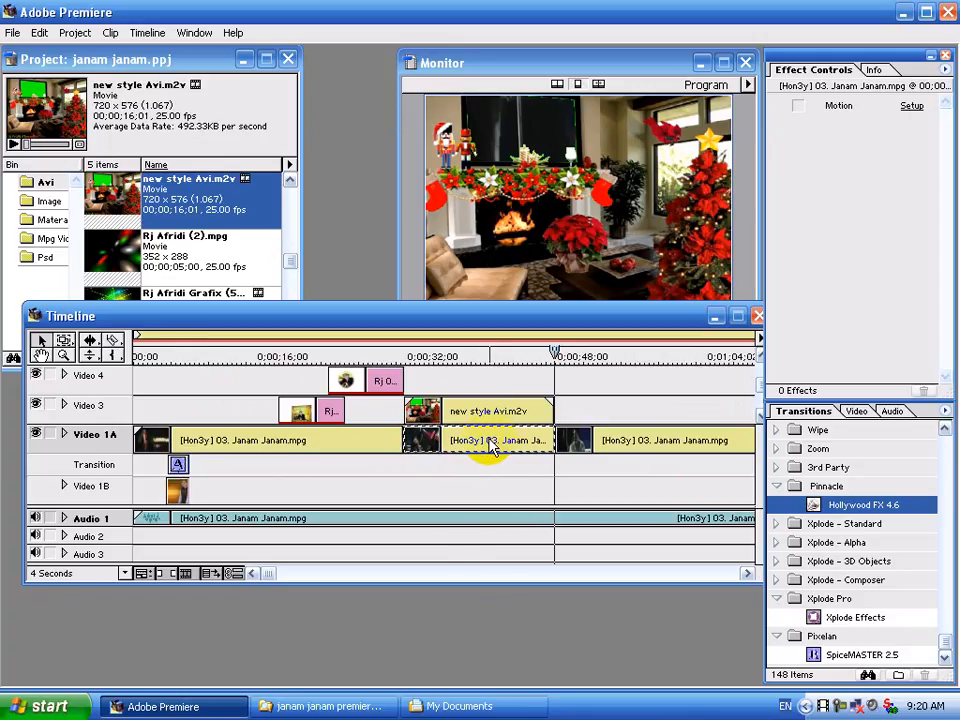
left_click(912, 105)
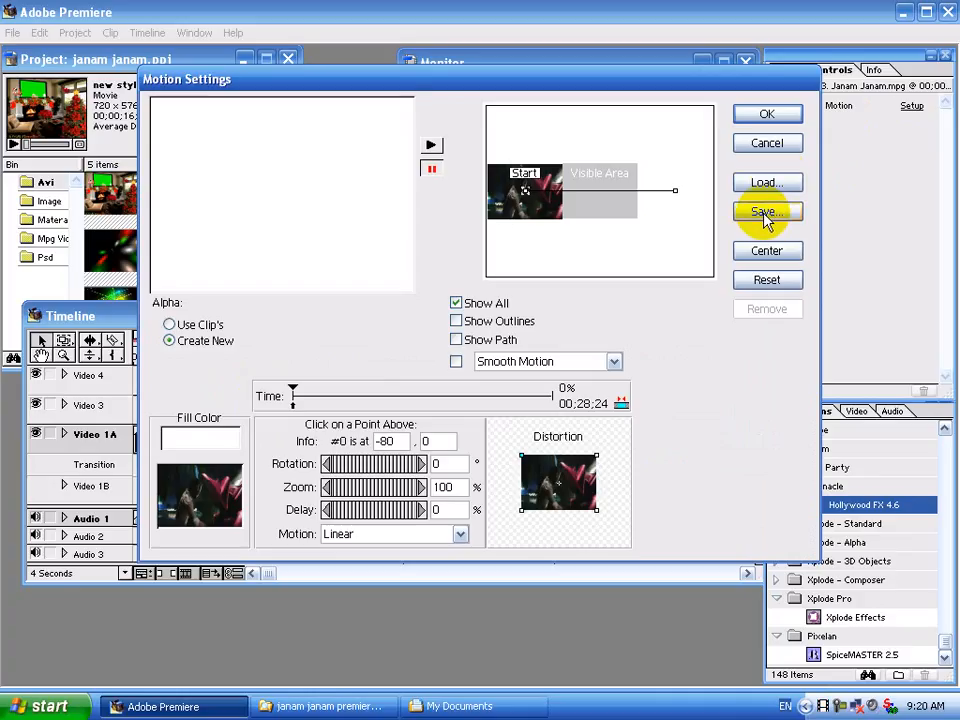
left_click(765, 183)
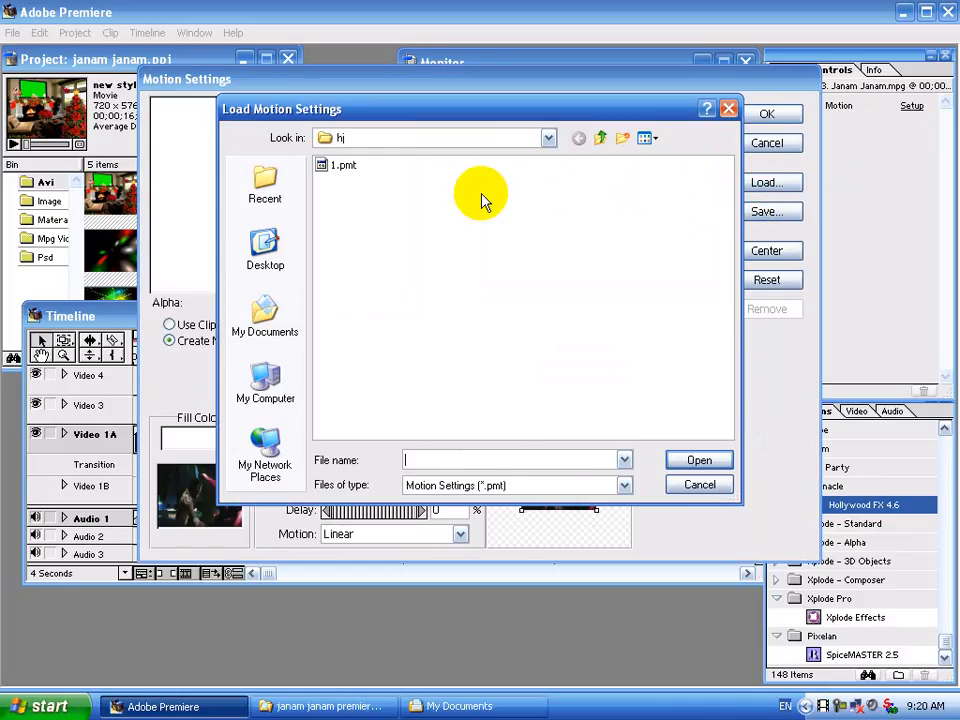
double_click(346, 168)
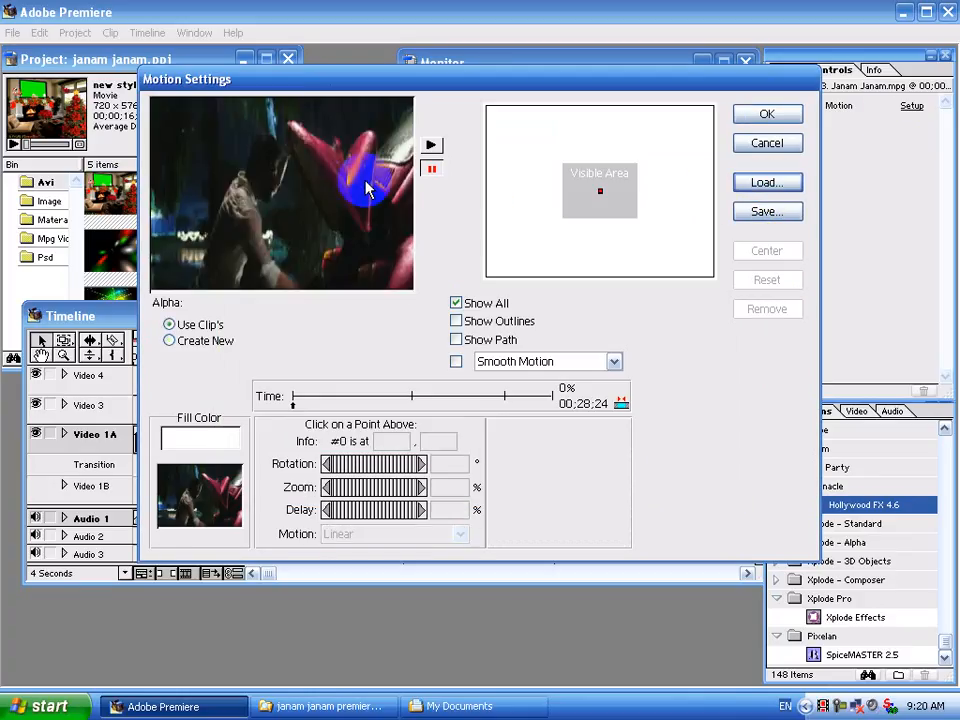
left_click(765, 117)
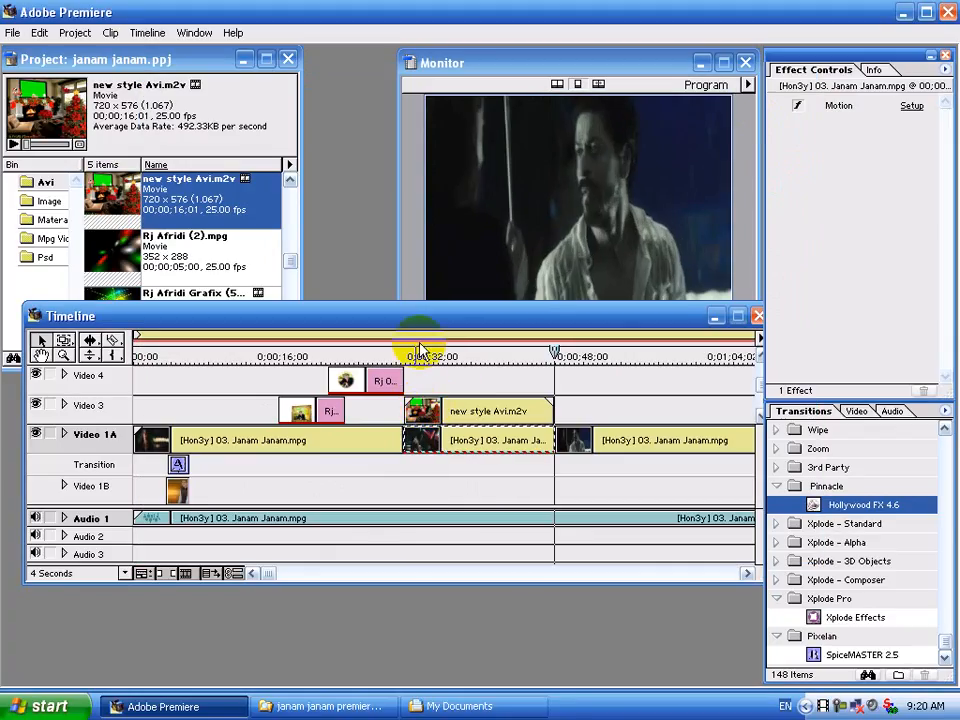
Play back the overlay section and move the edit line to the street-and-car scene.
left_click_drag(409, 360, 401, 362)
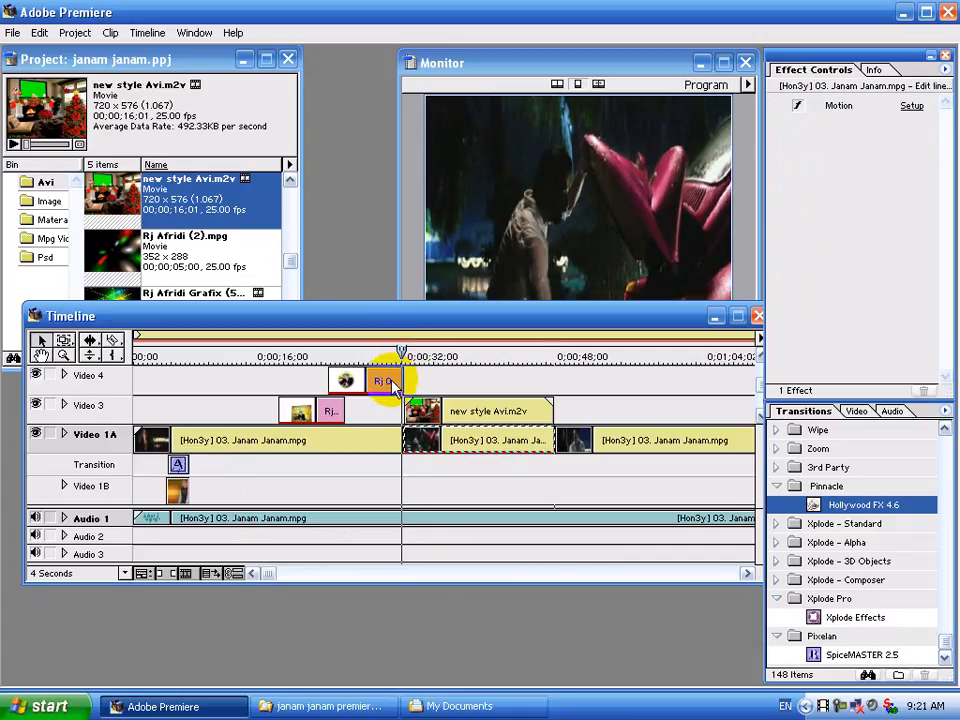
key("space")
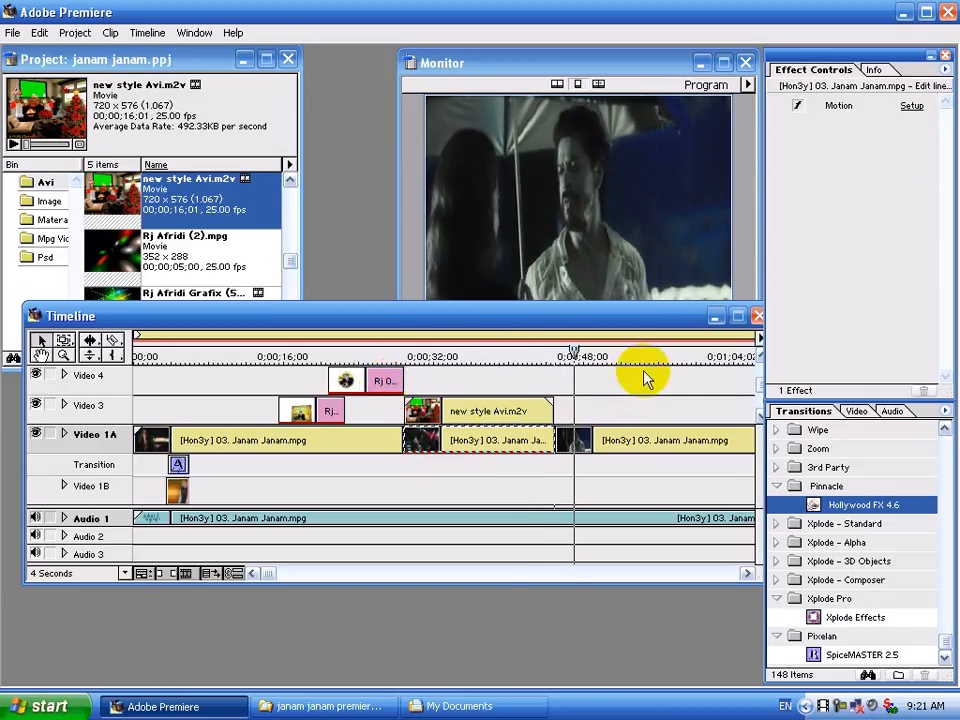
left_click(670, 357)
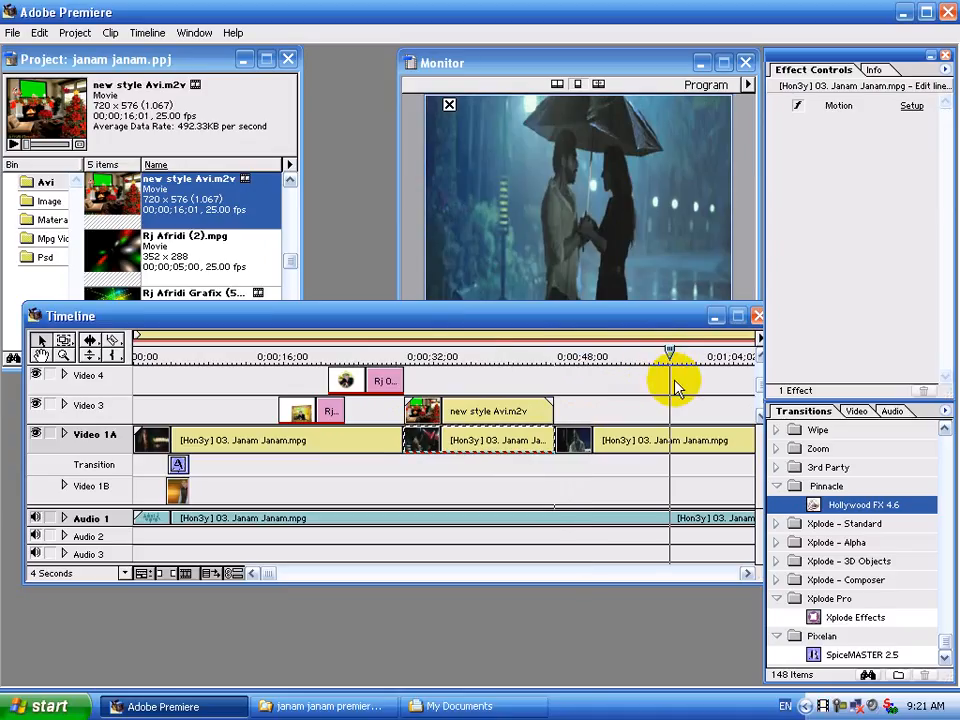
left_click(747, 573)
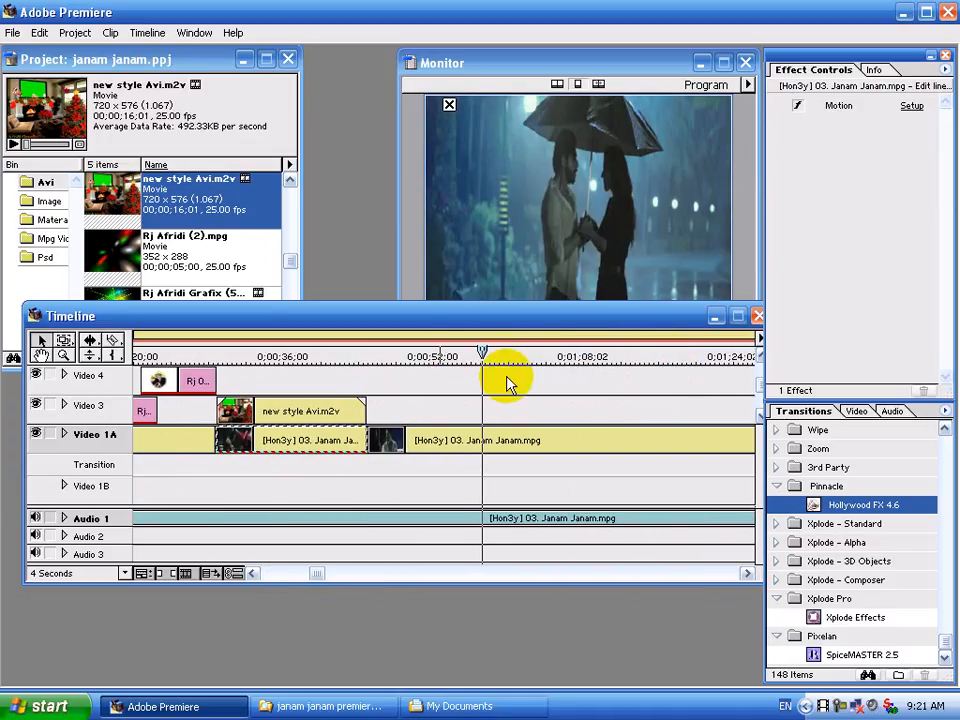
left_click(501, 357)
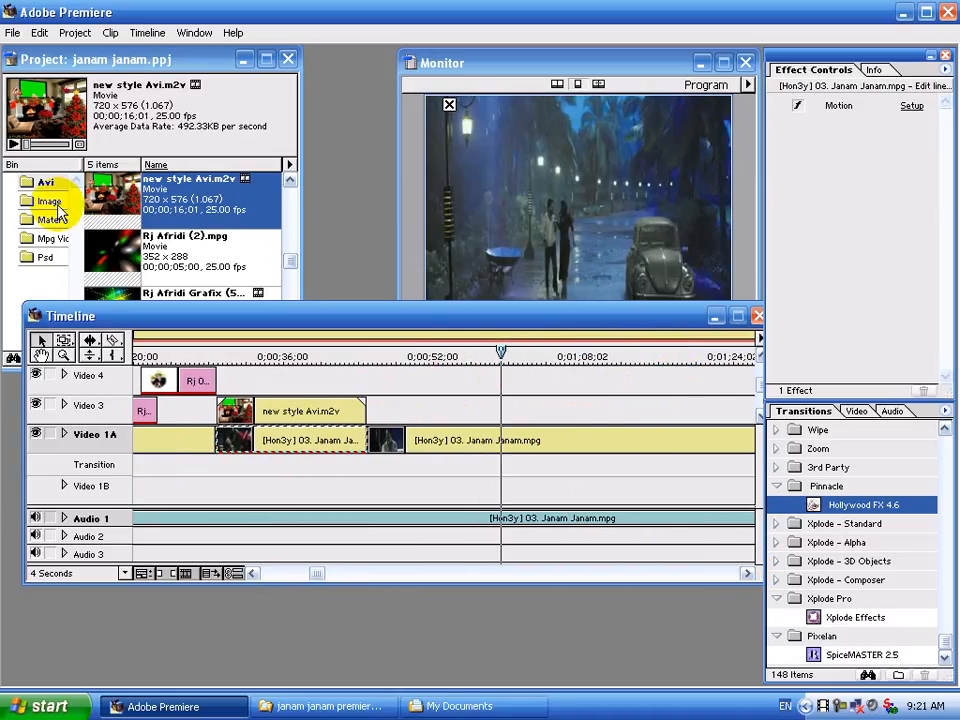
Razor the Video 1A song clip at about 58 seconds.
left_click(113, 340)
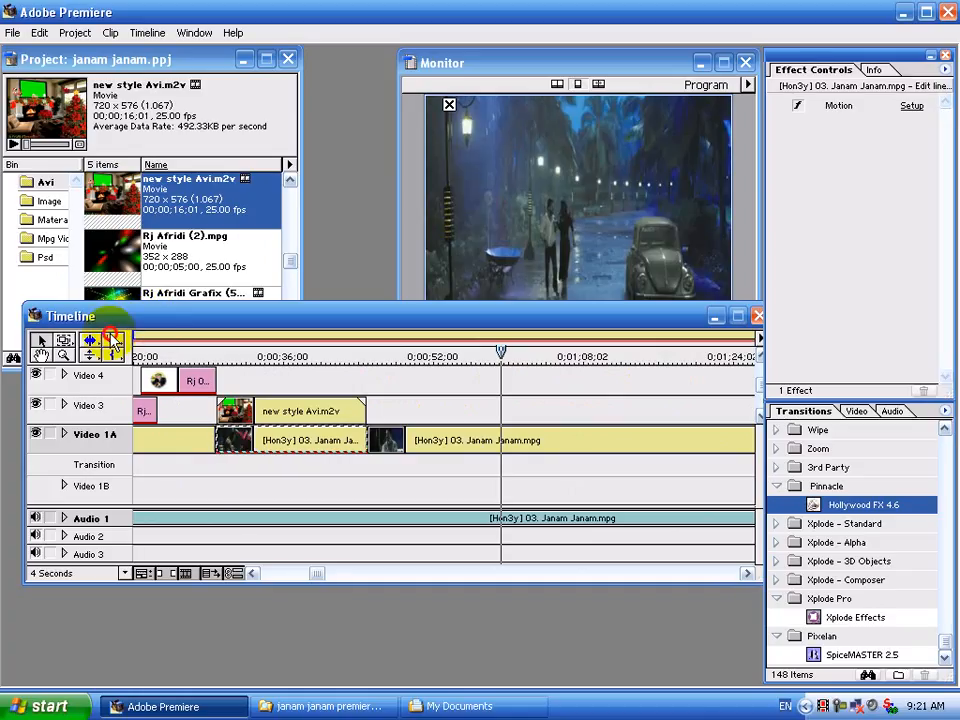
left_click(502, 440)
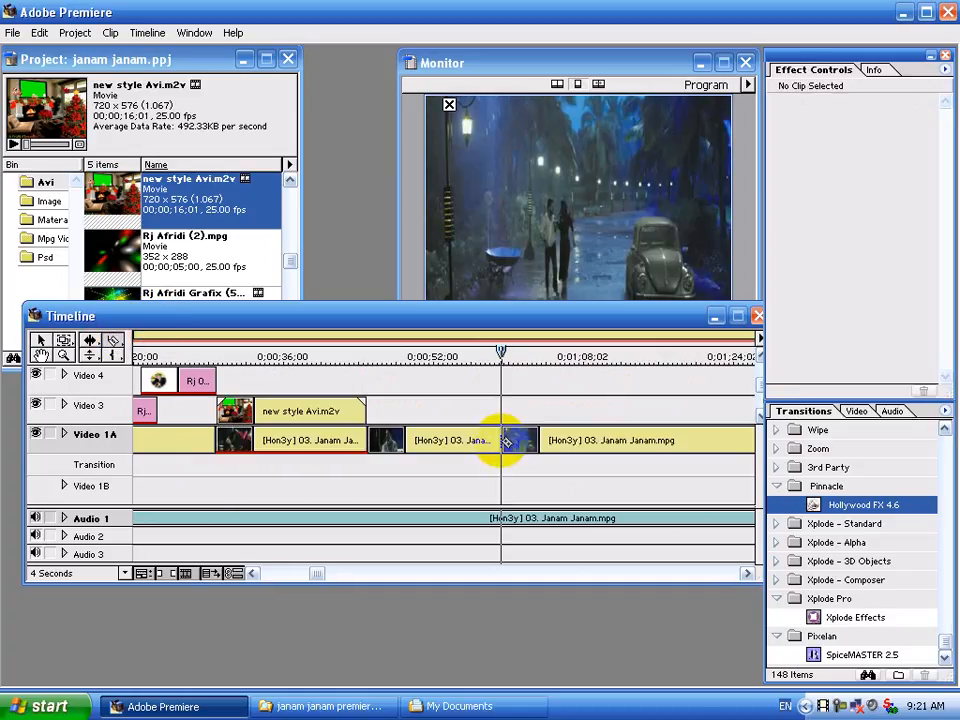
left_click(288, 325)
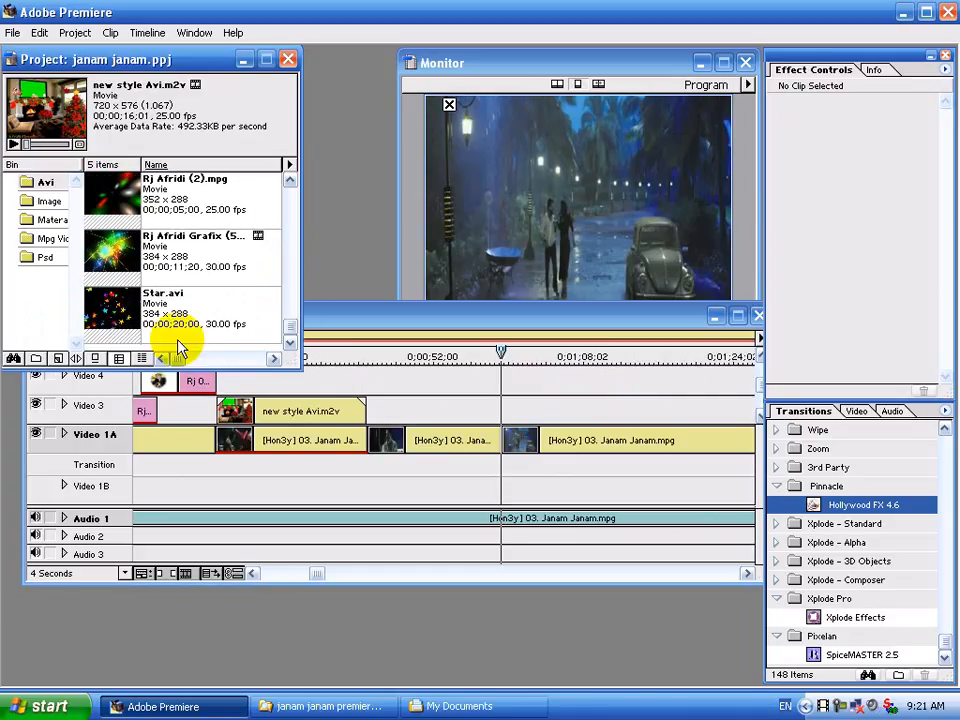
Import 1.m2v from My Documents and place it on Video 3 from about 58 to 74 seconds.
double_click(171, 342)
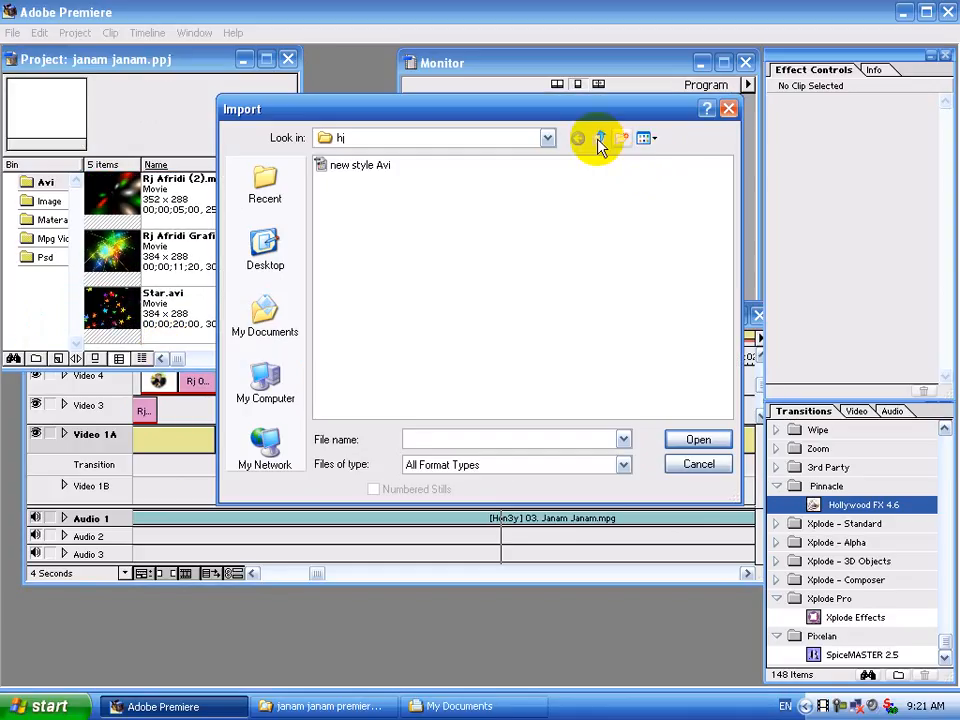
left_click(600, 140)
left_click(645, 138)
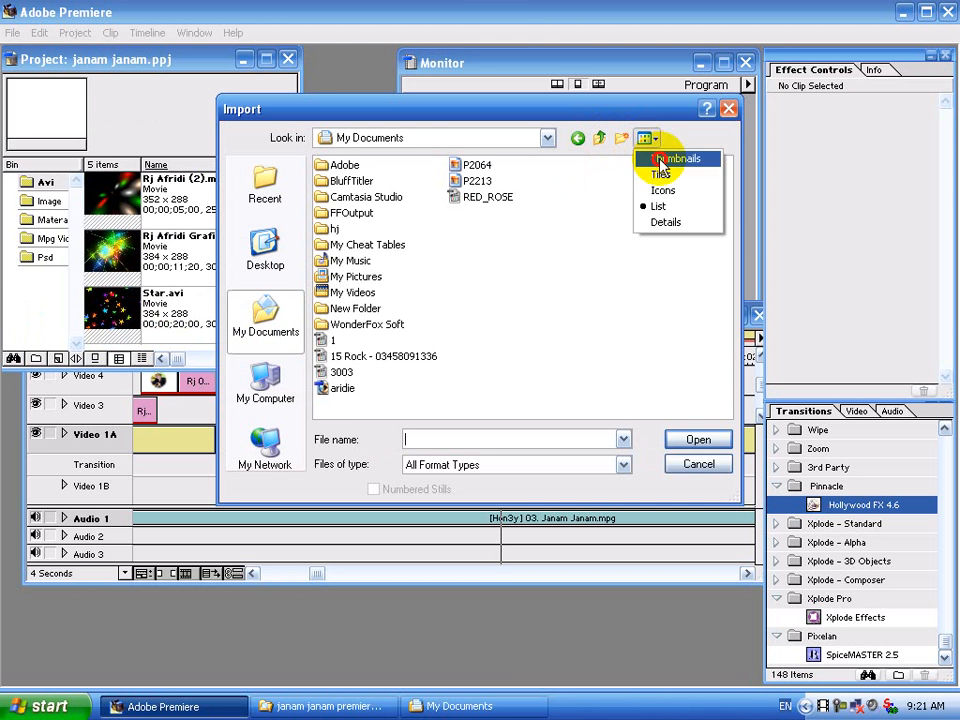
left_click(677, 157)
left_click_drag(731, 210, 721, 292)
left_click_drag(723, 343, 722, 300)
double_click(638, 280)
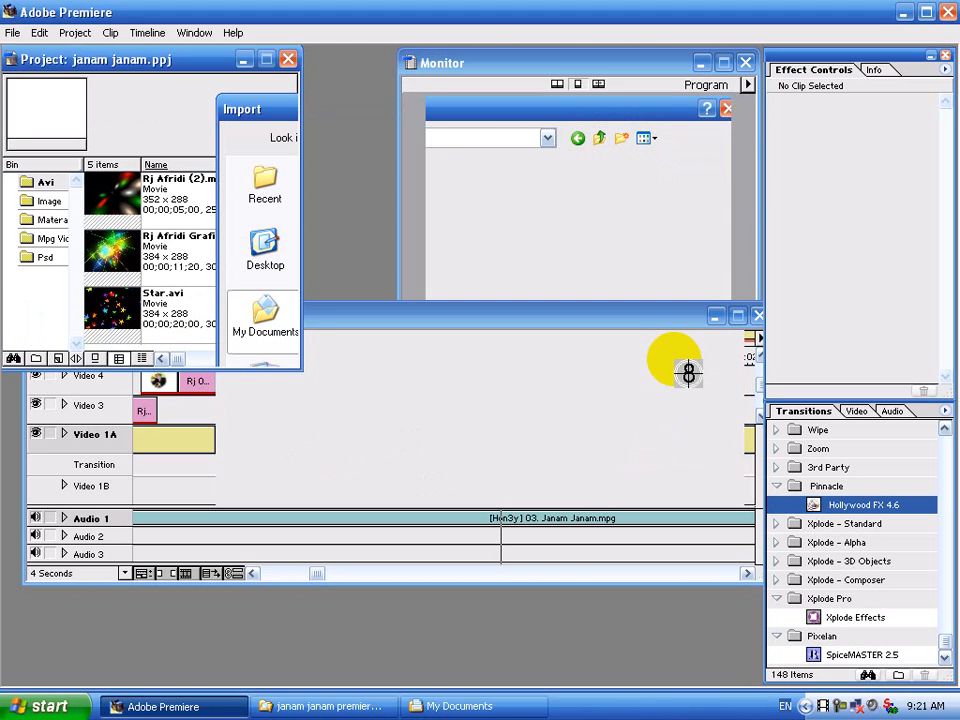
left_click_drag(32, 80, 580, 402)
left_click(644, 354)
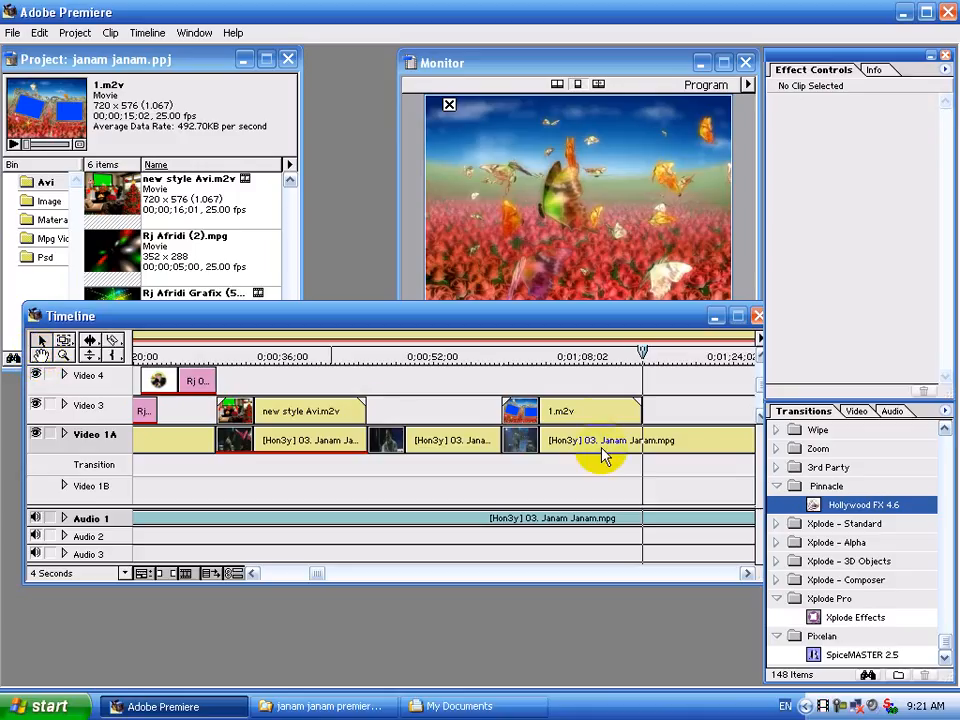
Cut the Video 1A song clip at about 74 seconds, where 1.m2v ends.
mouse_move(596, 412)
left_mouse_down()
mouse_move(596, 386)
mouse_move(596, 395)
left_mouse_up()
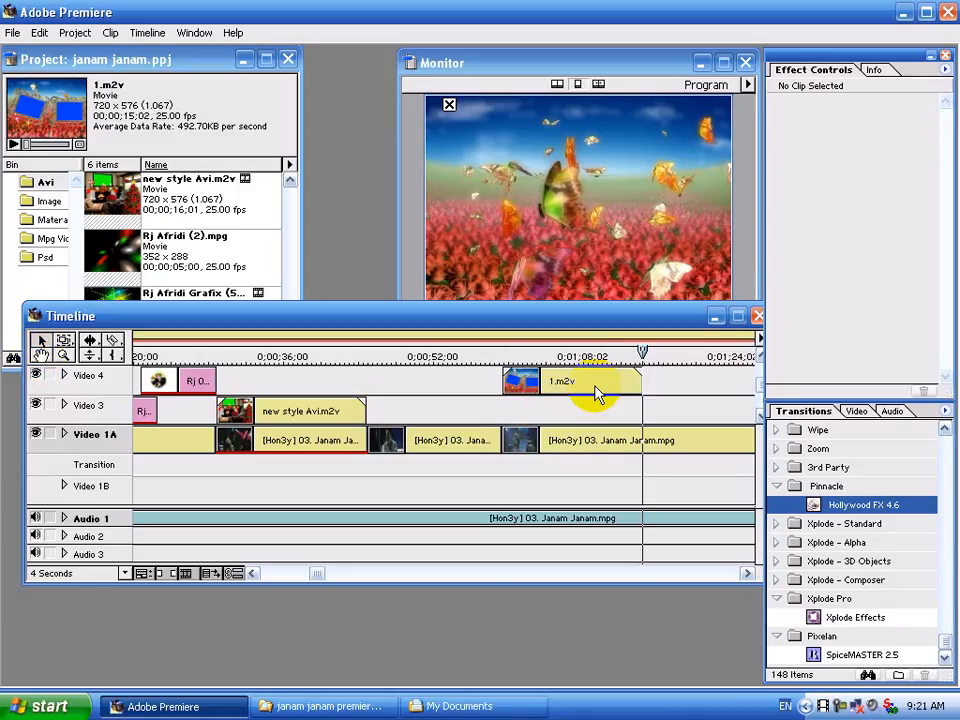
left_click(596, 394)
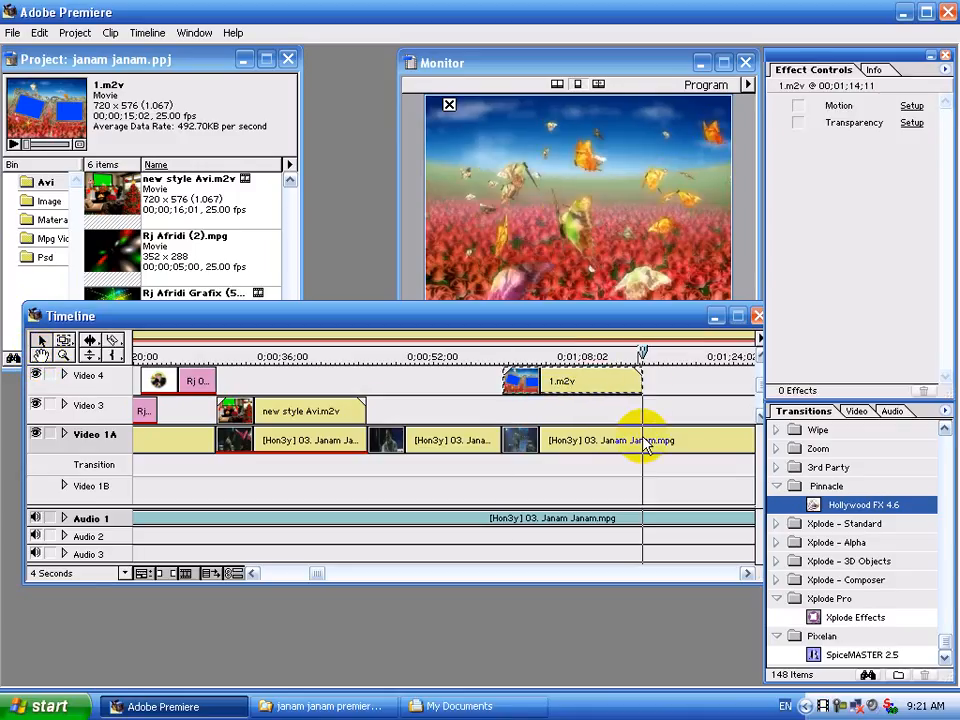
left_click(113, 341)
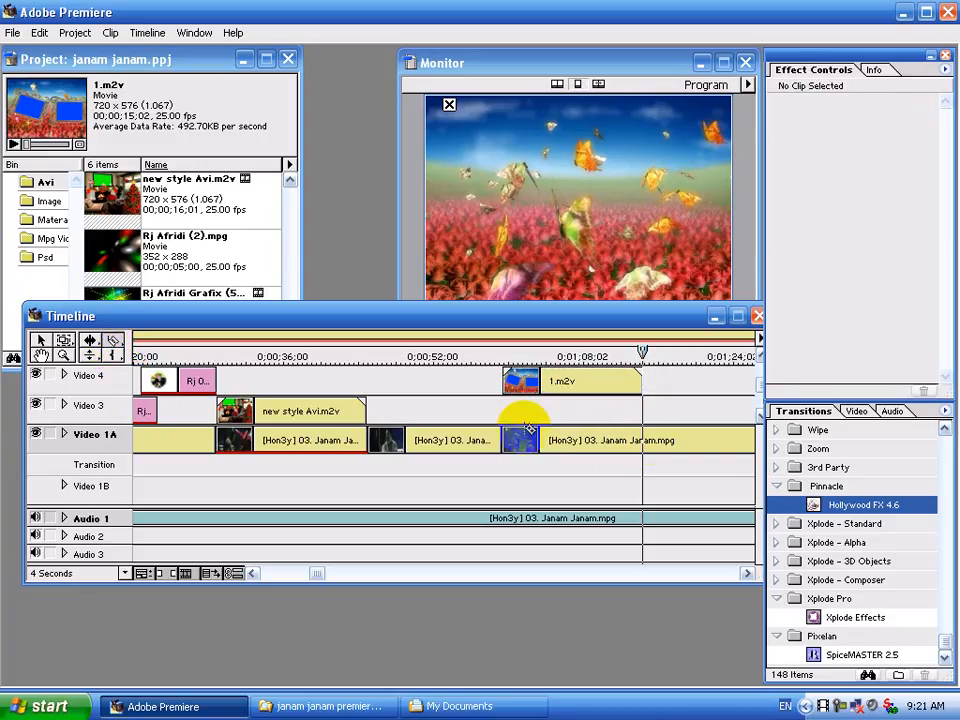
left_click(648, 440)
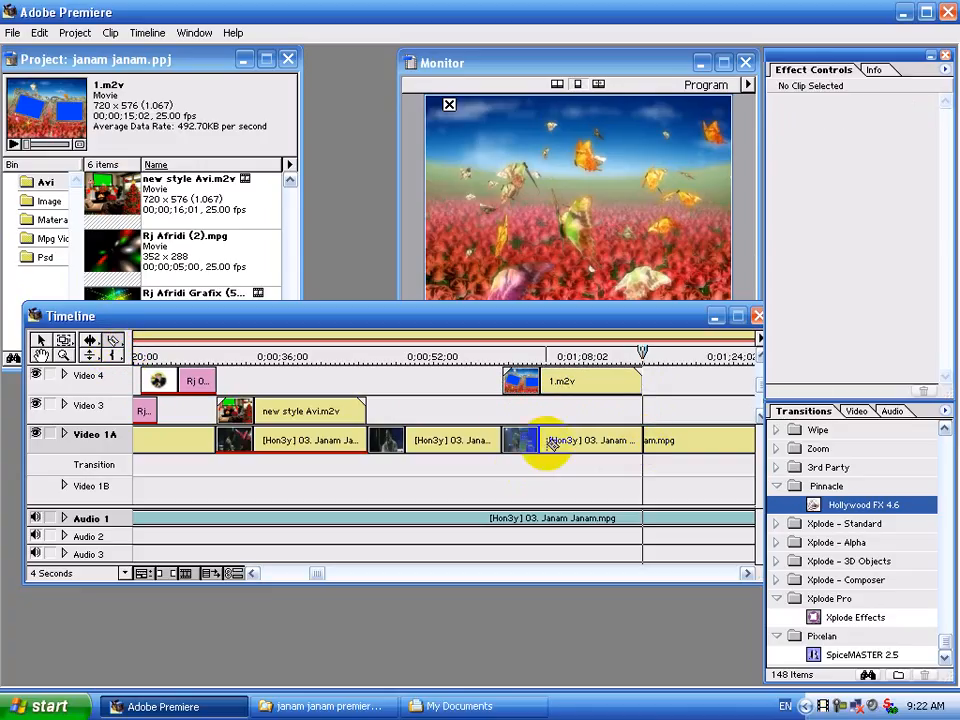
Copy the 58–74 second Janam Janam section onto Video 3.
left_click(40, 343)
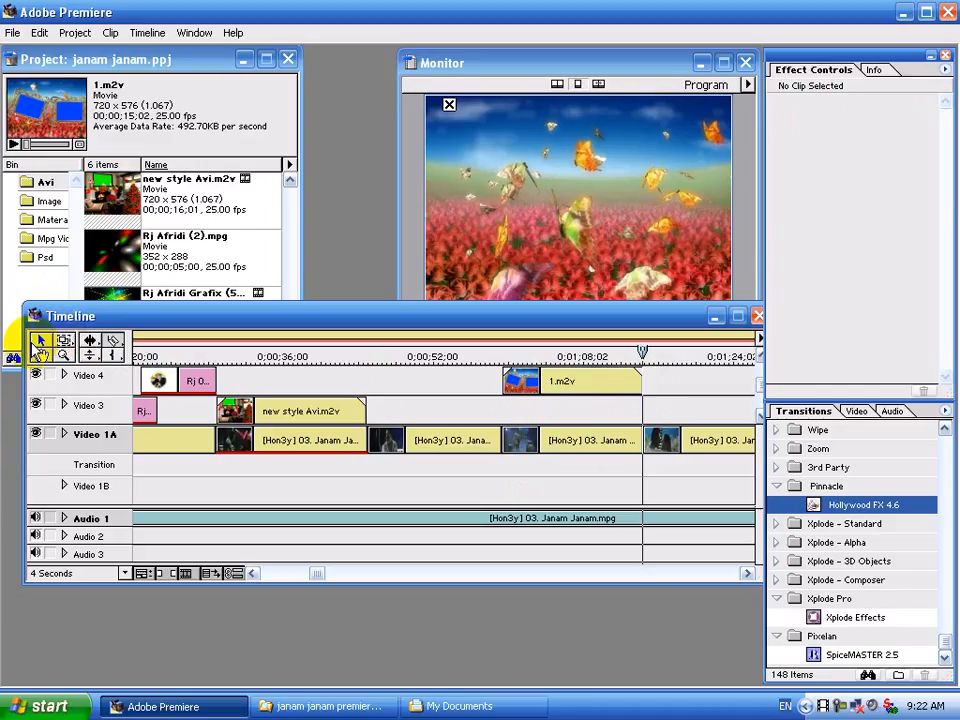
left_click(588, 450)
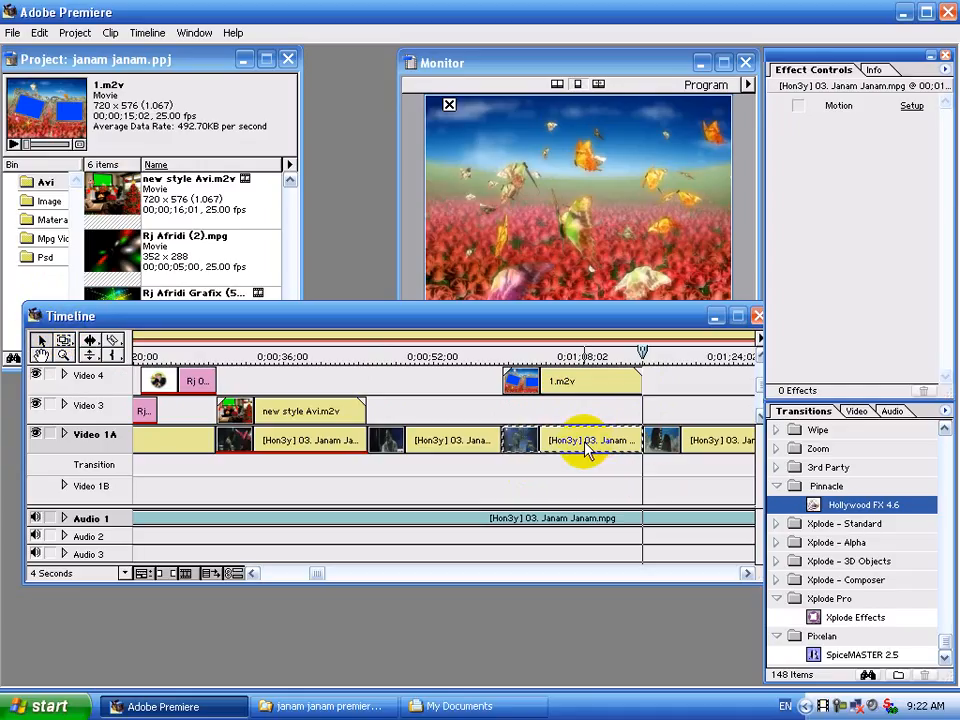
left_click_drag(588, 450, 585, 414)
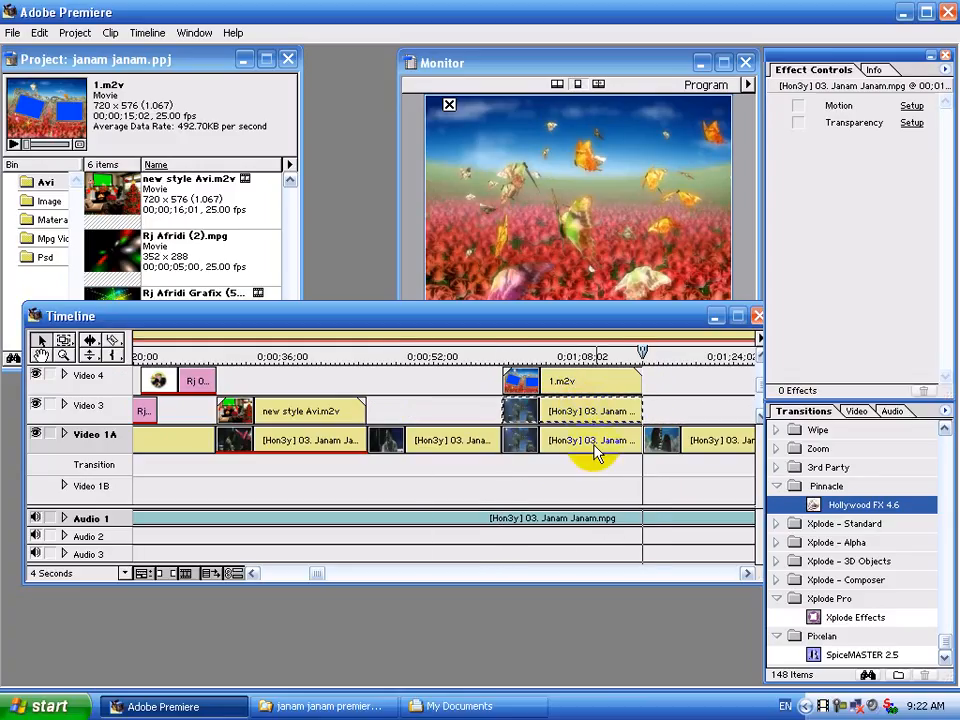
left_click(593, 450)
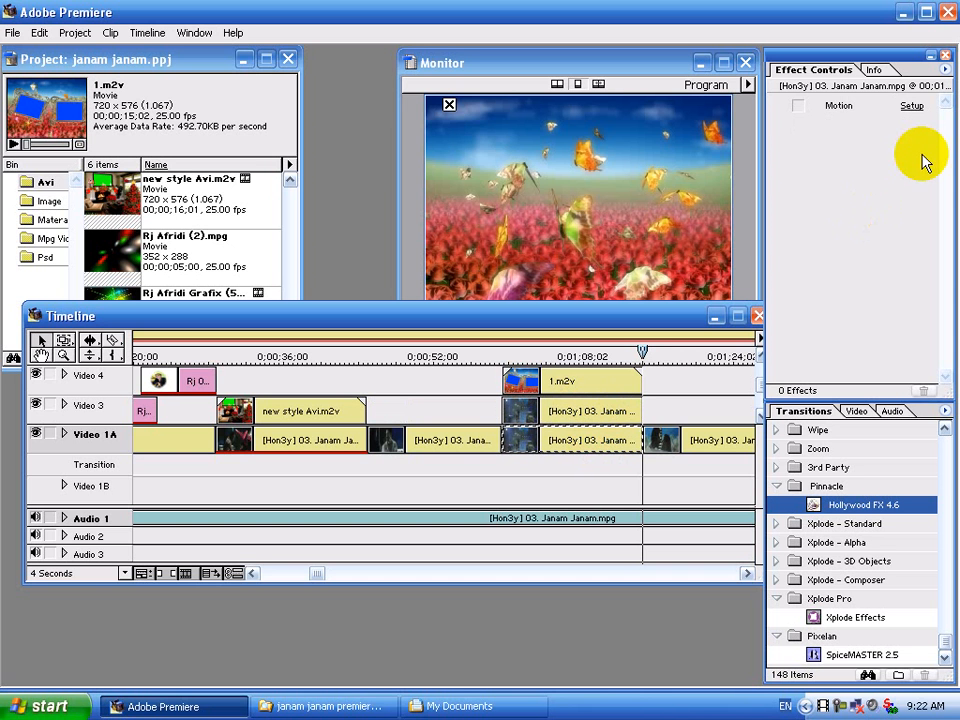
Apply the saved 1.pmt motion path to the Video 1A song section.
left_click(911, 106)
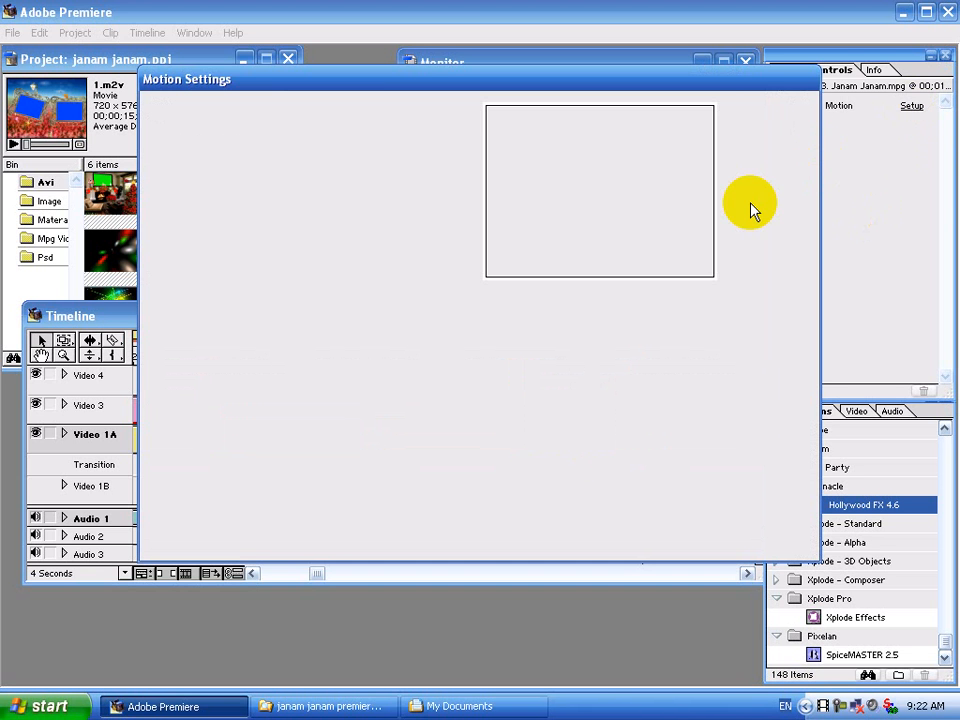
left_click(763, 182)
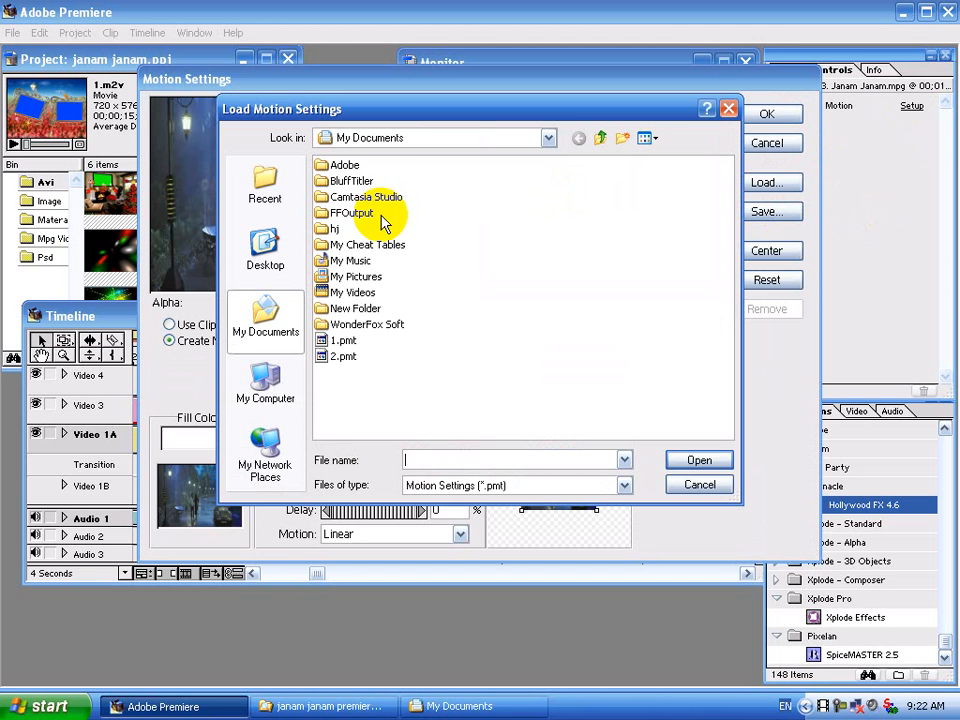
double_click(352, 342)
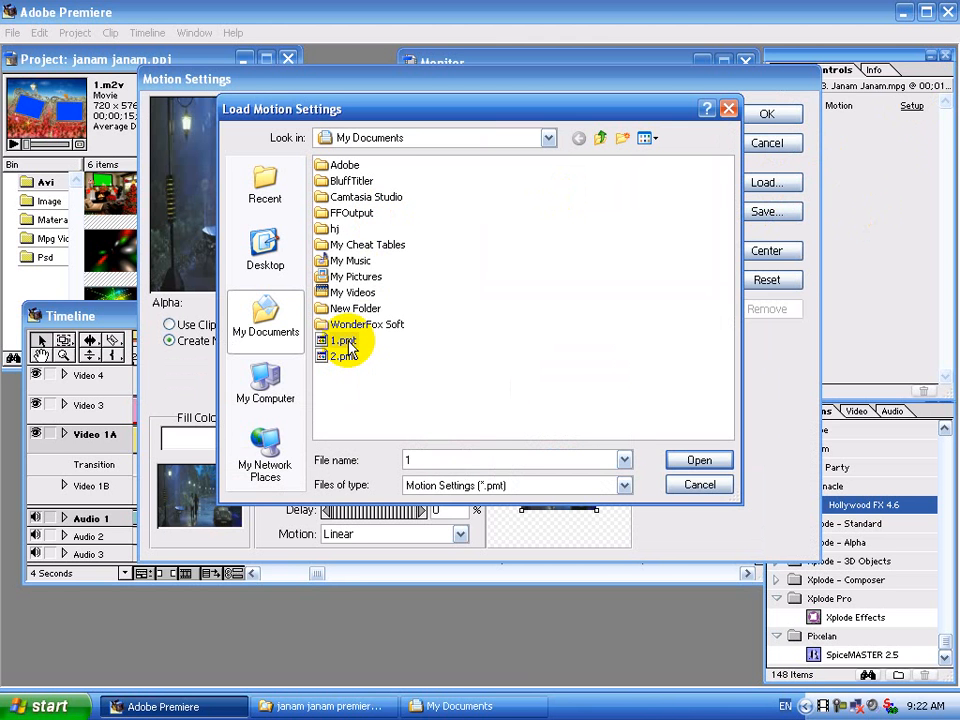
left_click(748, 118)
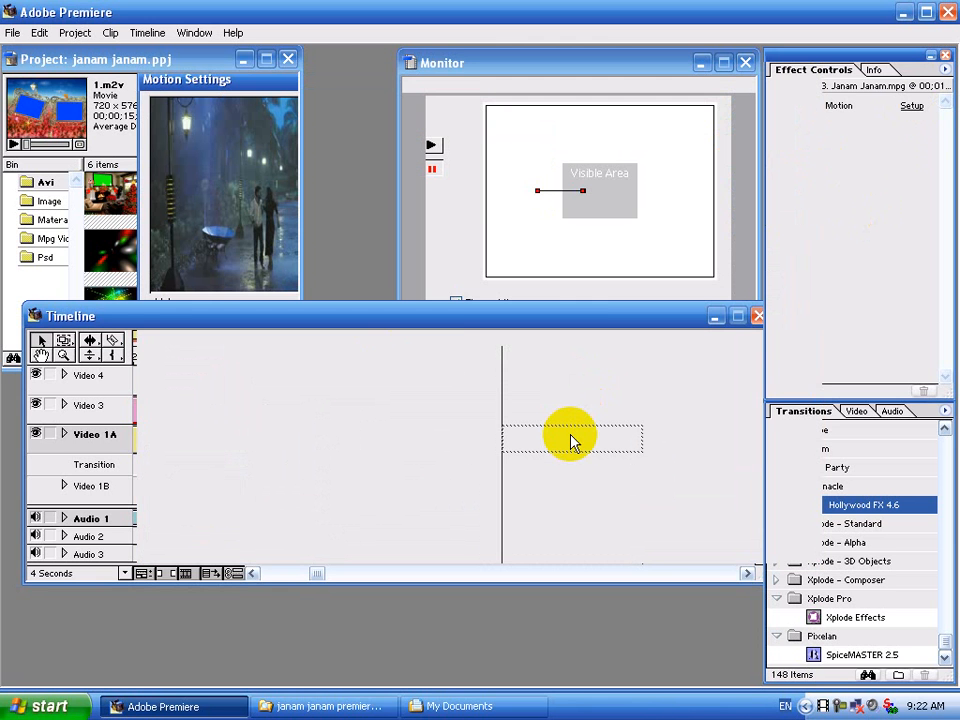
Apply the saved 2.pmt motion path to the song copy on Video 3.
left_click(580, 415)
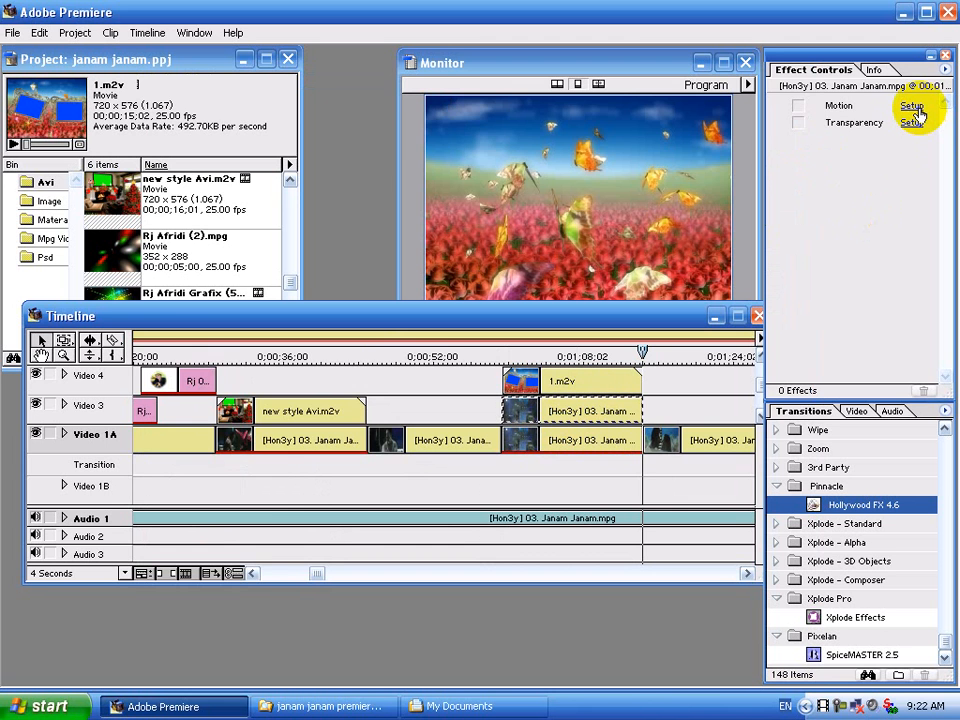
left_click(914, 106)
left_click(778, 190)
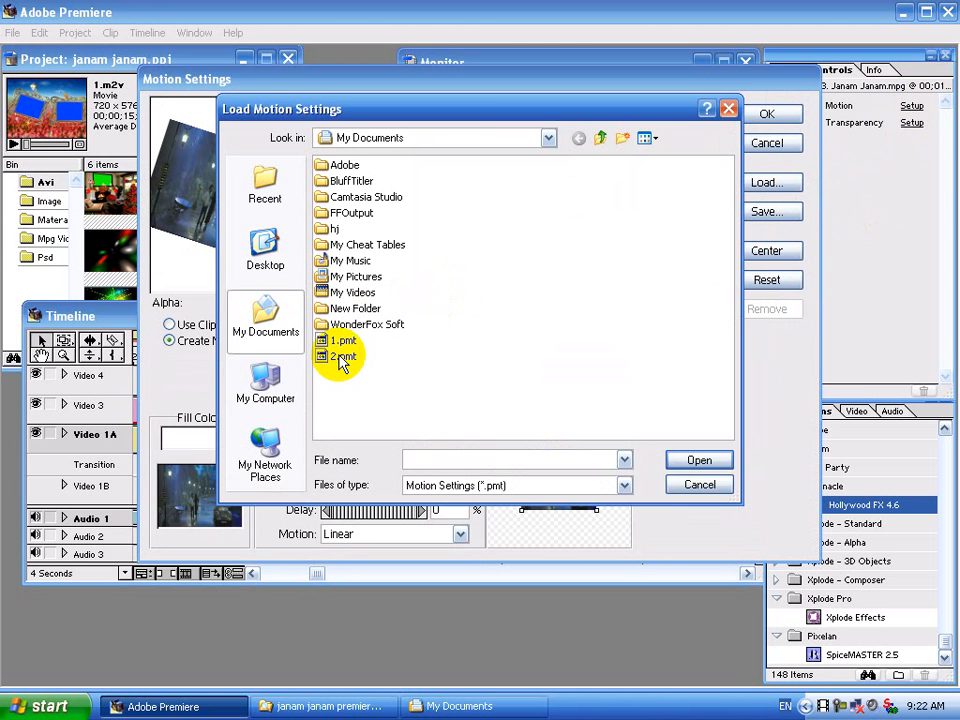
double_click(342, 357)
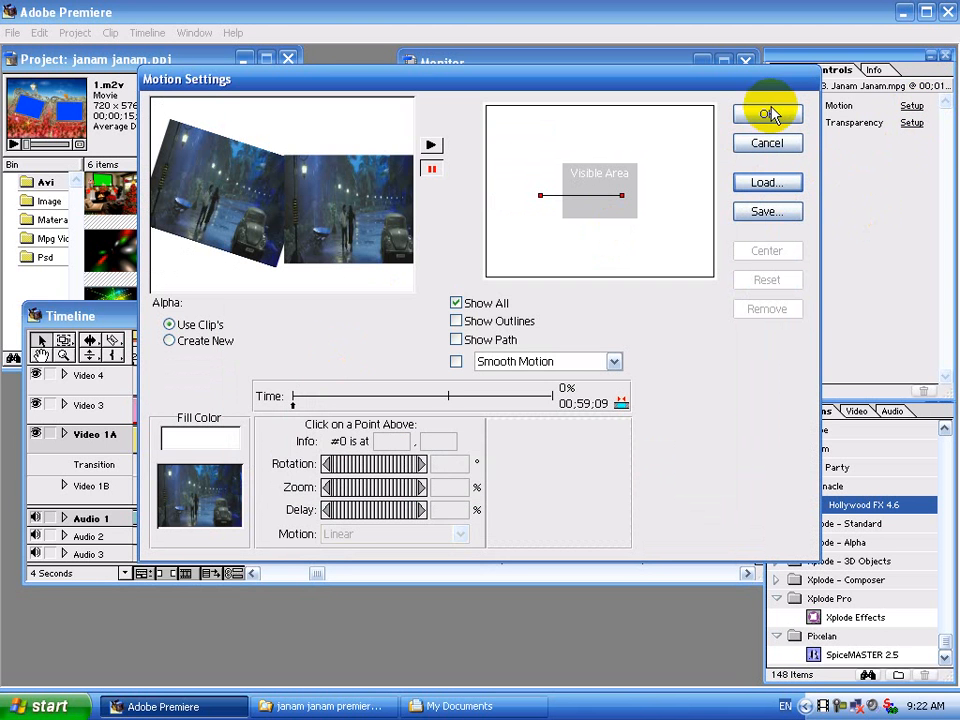
left_click(767, 115)
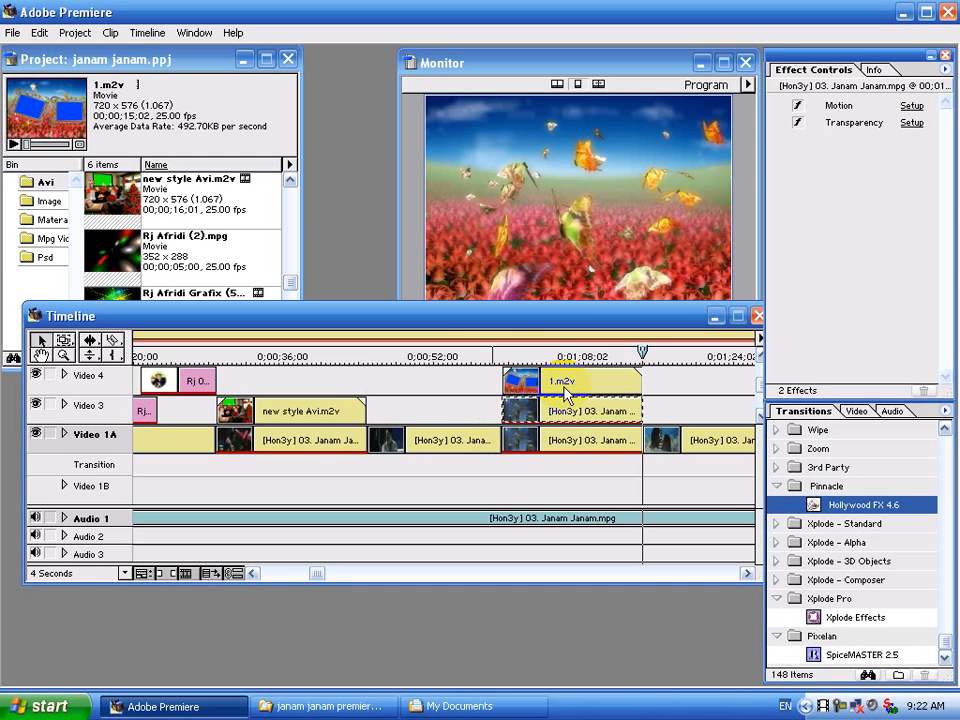
left_click(566, 383)
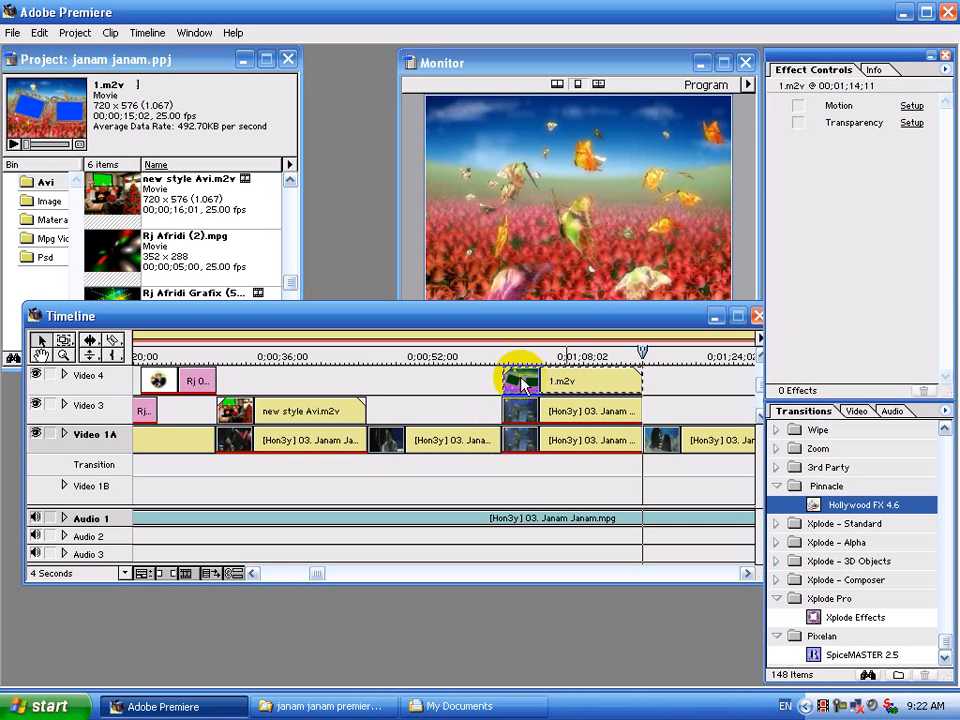
Give 1.m2v a Chroma key, with the key colour sampled from the overlay's blue area.
left_click(912, 122)
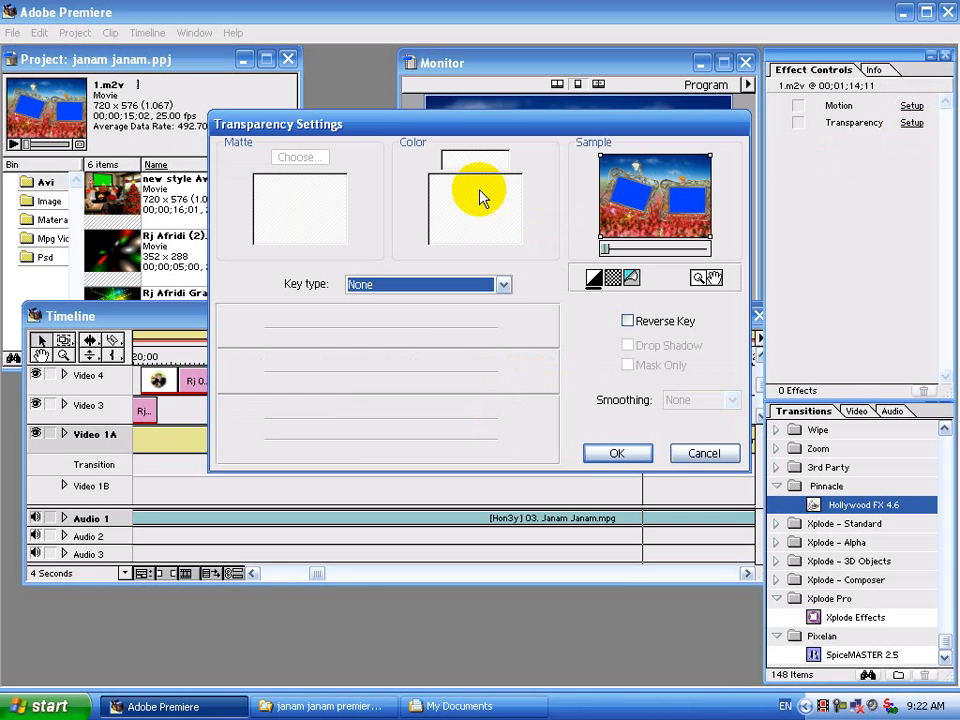
left_click(432, 286)
left_click(428, 313)
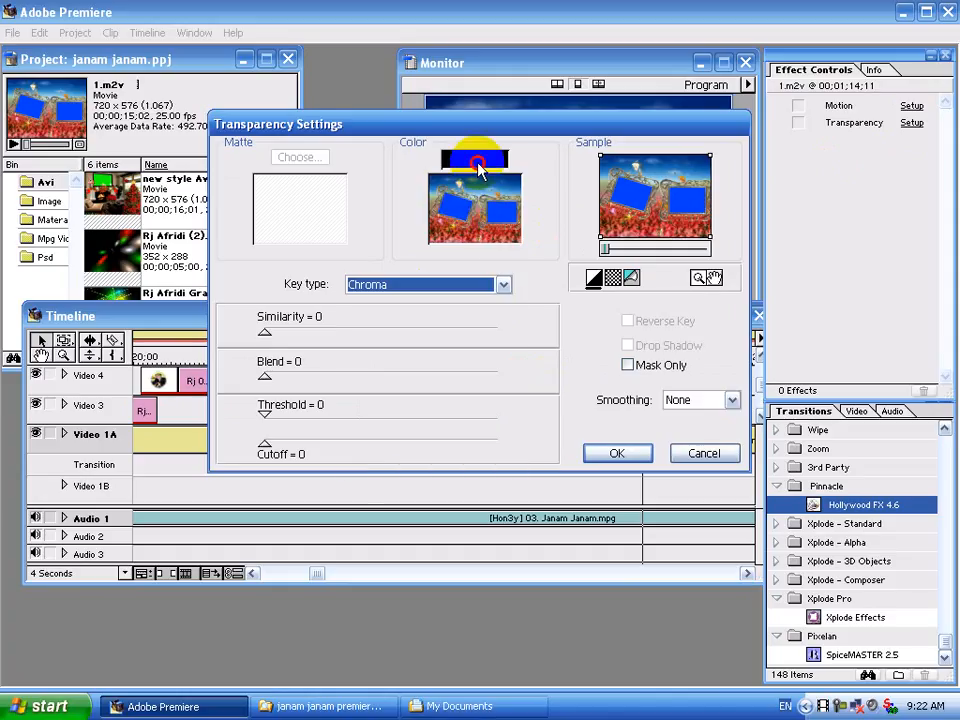
left_click(475, 205)
left_click(390, 311)
left_click(632, 371)
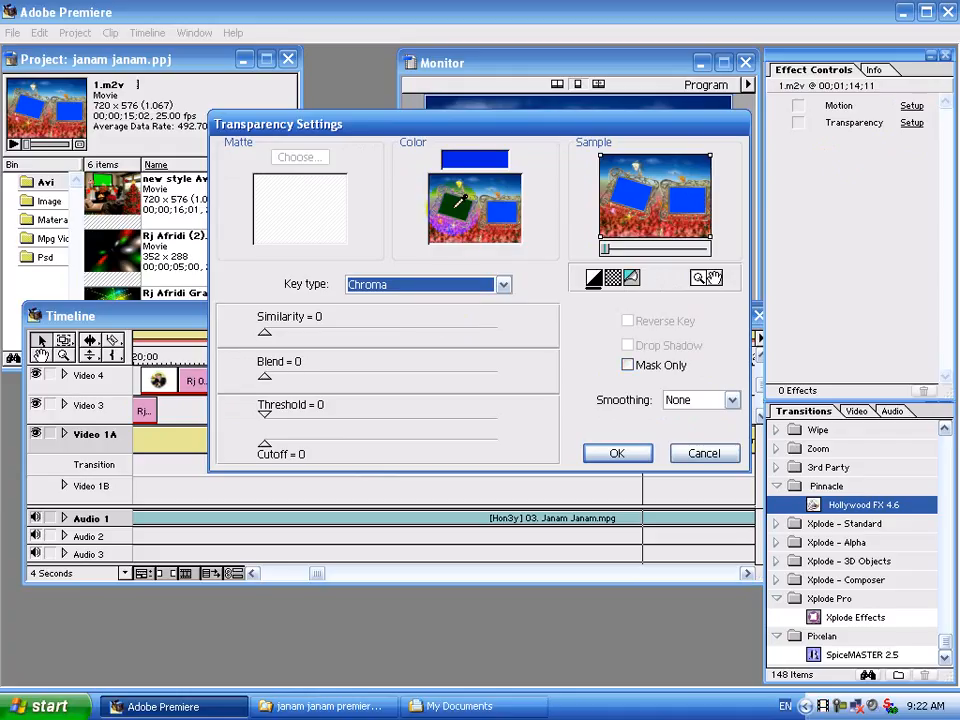
left_click(456, 207)
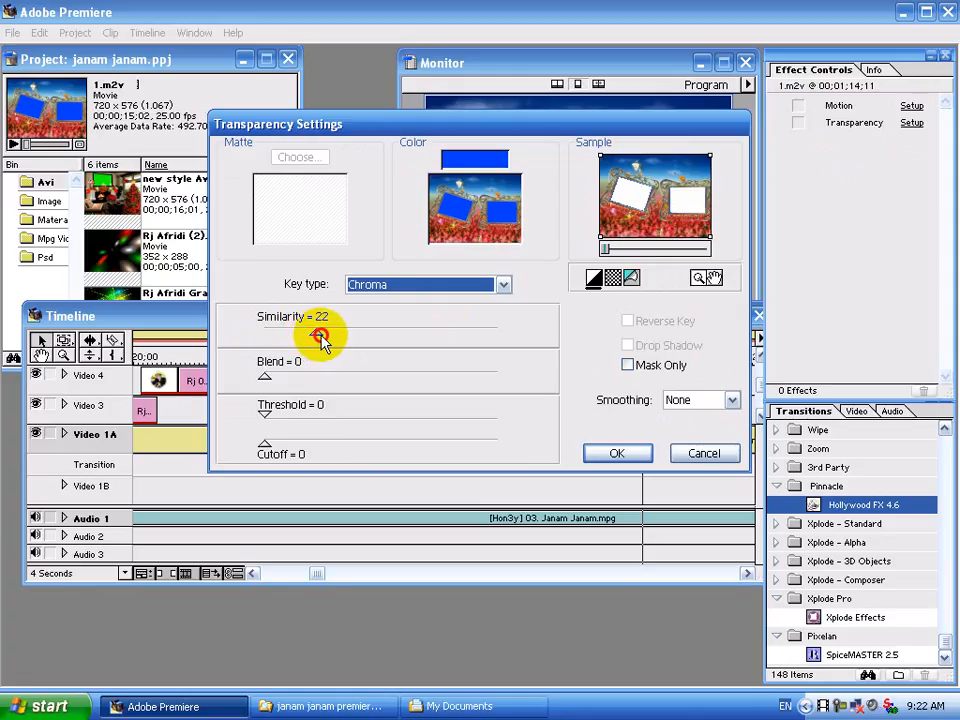
left_click(598, 454)
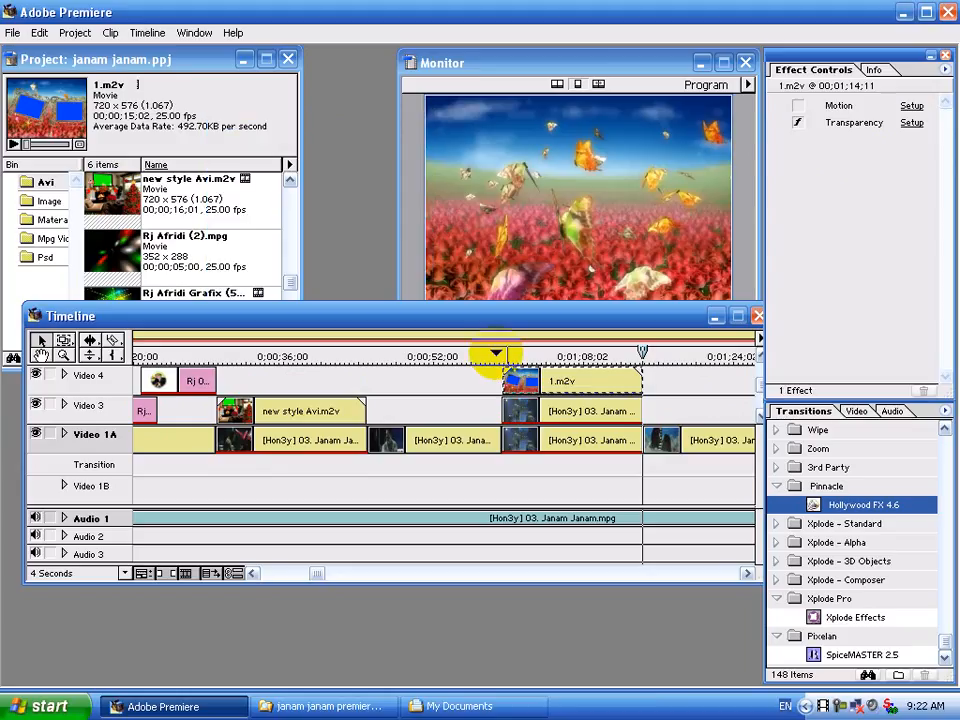
left_click(495, 353)
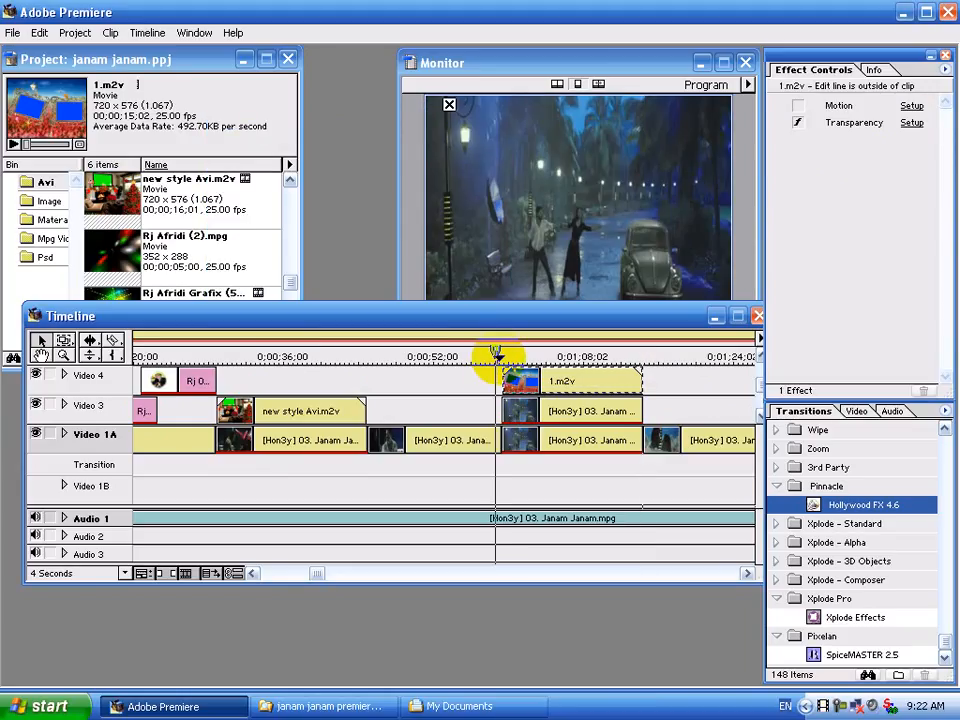
left_click_drag(495, 353, 511, 353)
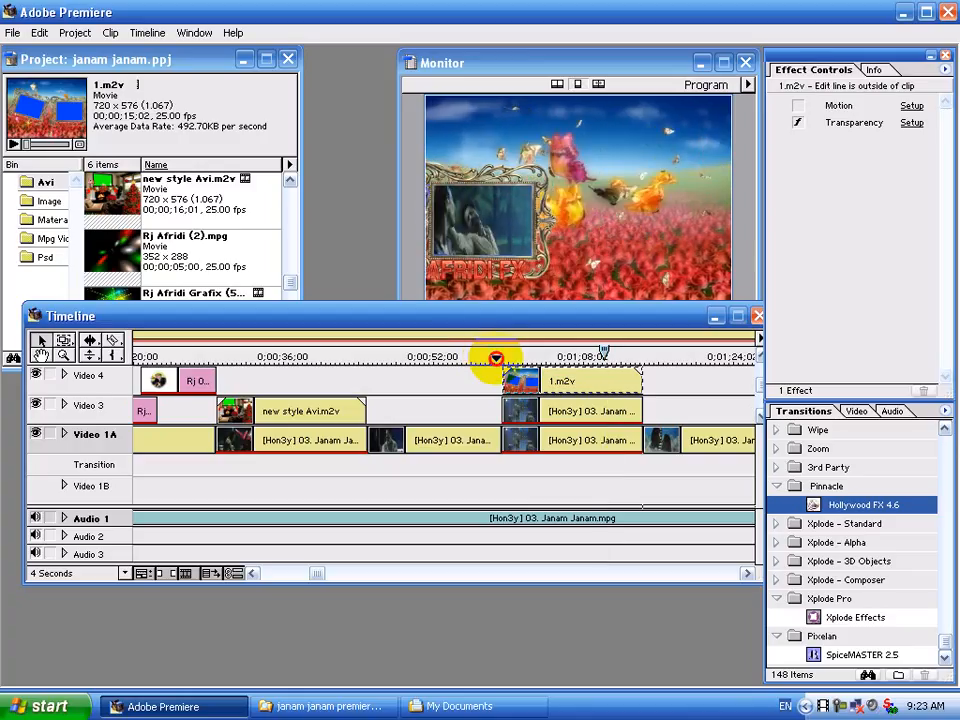
left_click(496, 358)
Zoom the timeline to 1 Second, then trim 1.m2v's start and align it with the Video 3 clip.
left_click(97, 574)
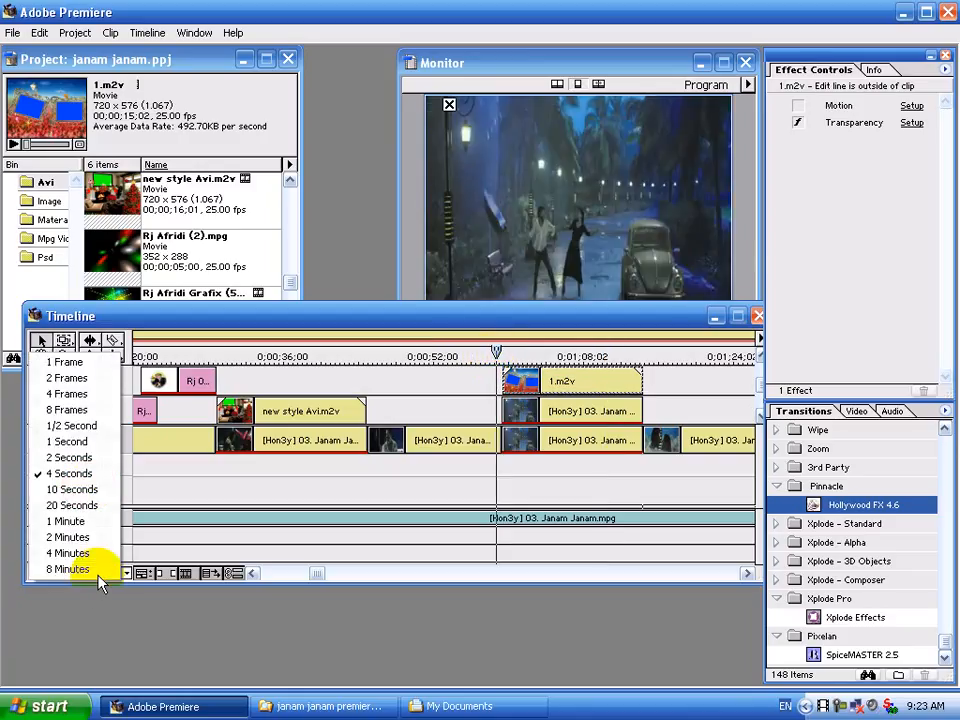
left_click(70, 441)
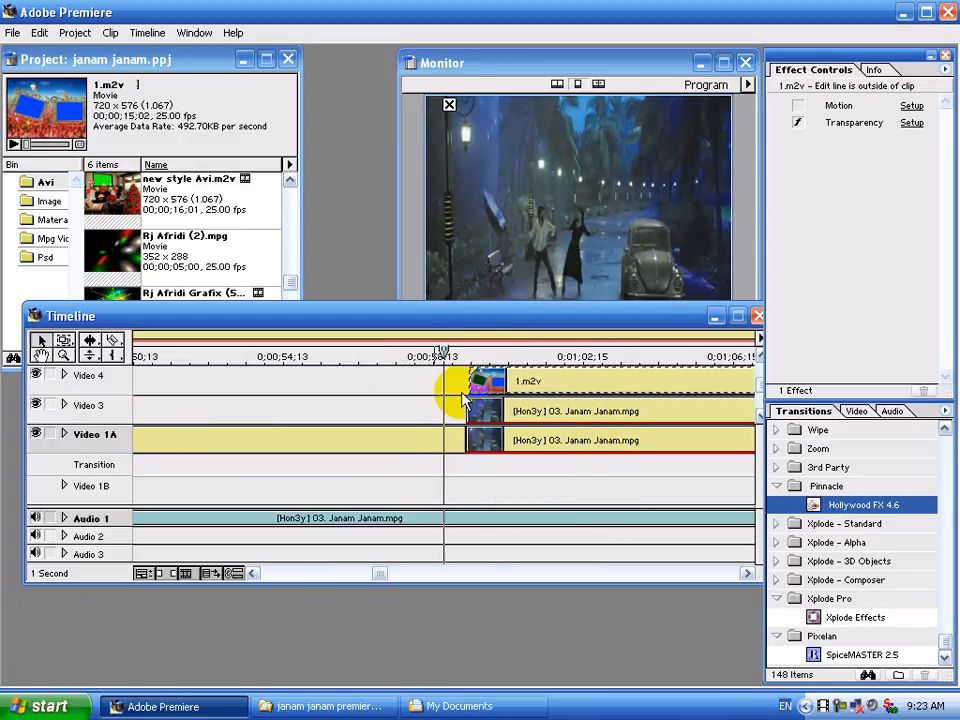
left_click_drag(473, 383, 469, 382)
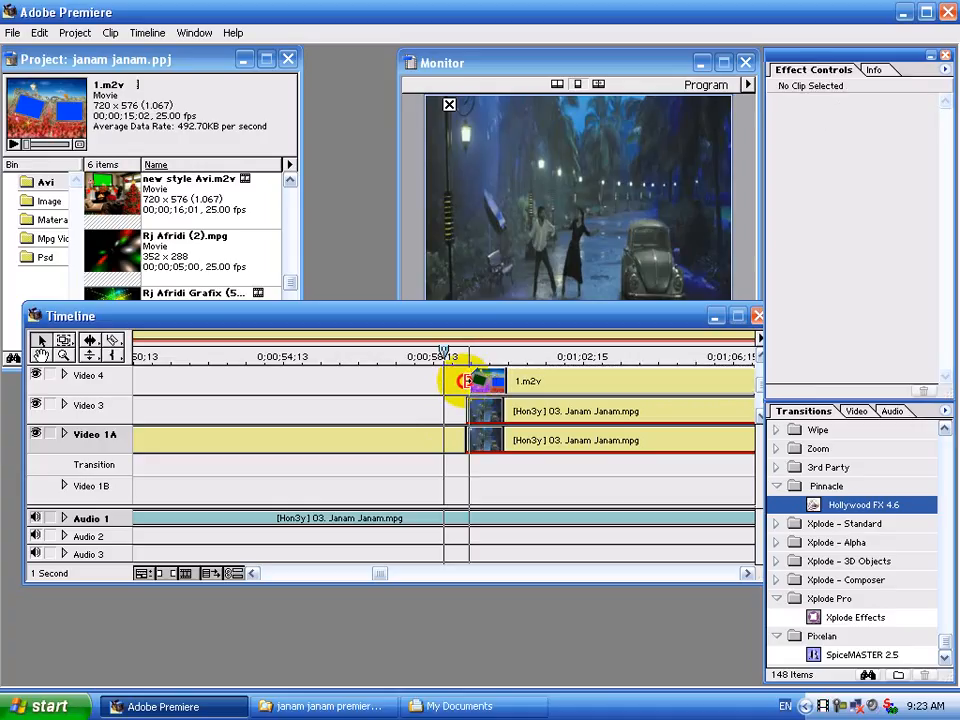
left_click_drag(461, 381, 463, 378)
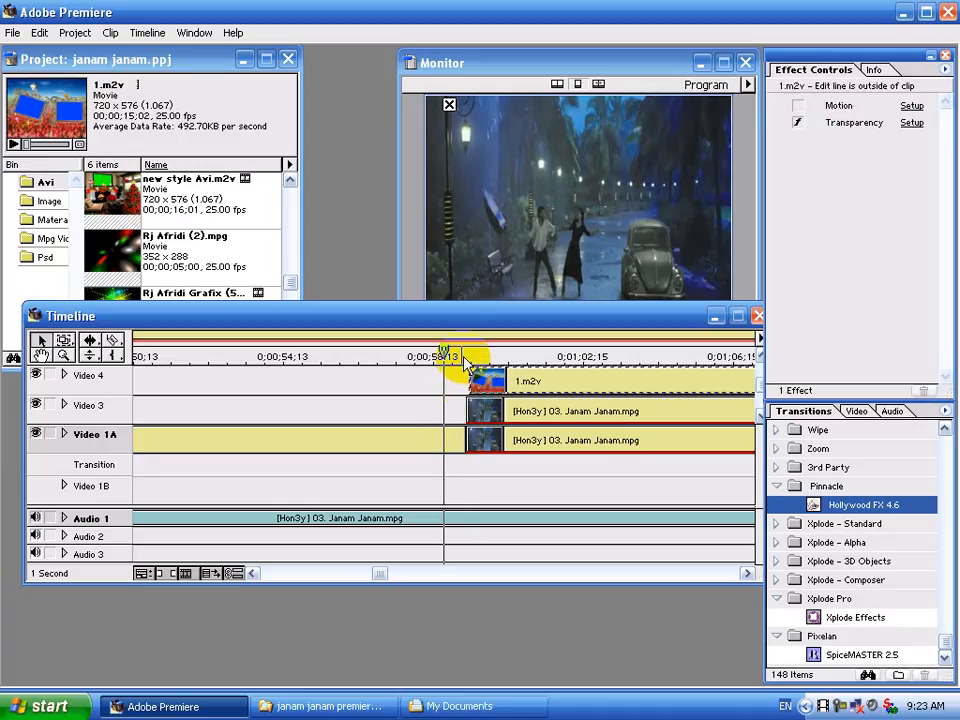
left_click_drag(567, 381, 567, 381)
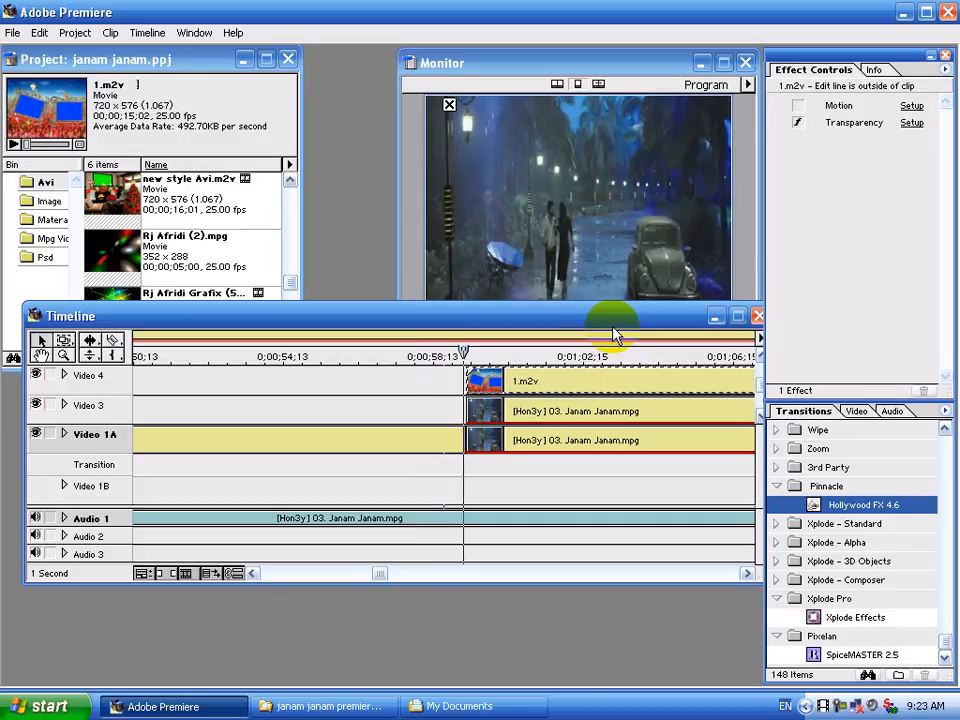
Play back to check the alignment and return the timeline scale to 4 Seconds.
key("space")
left_click(746, 573)
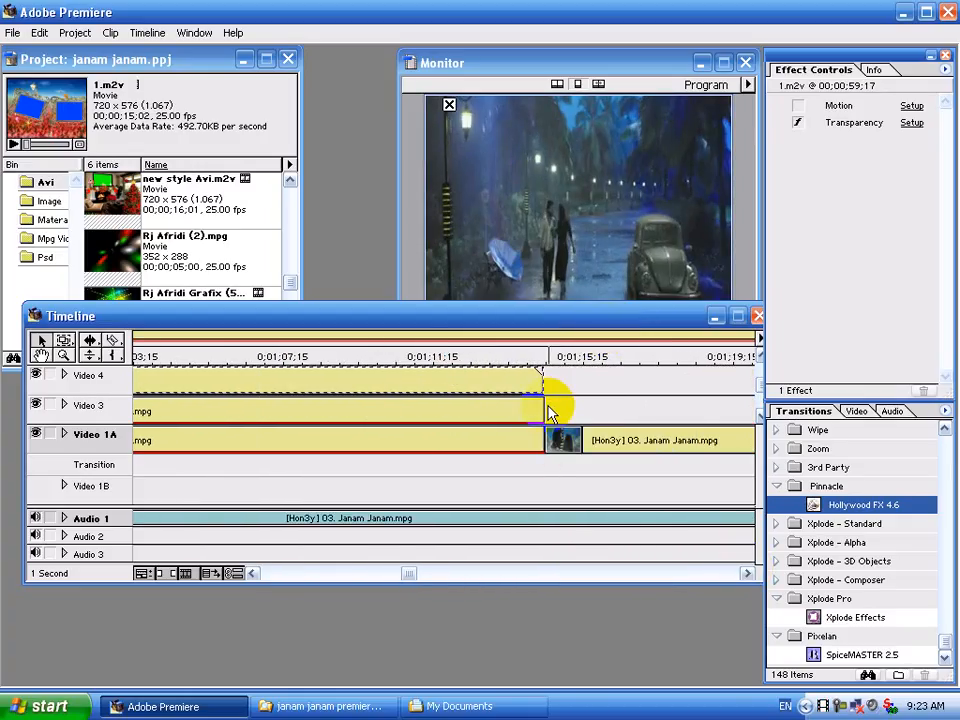
left_click(80, 573)
left_click(77, 475)
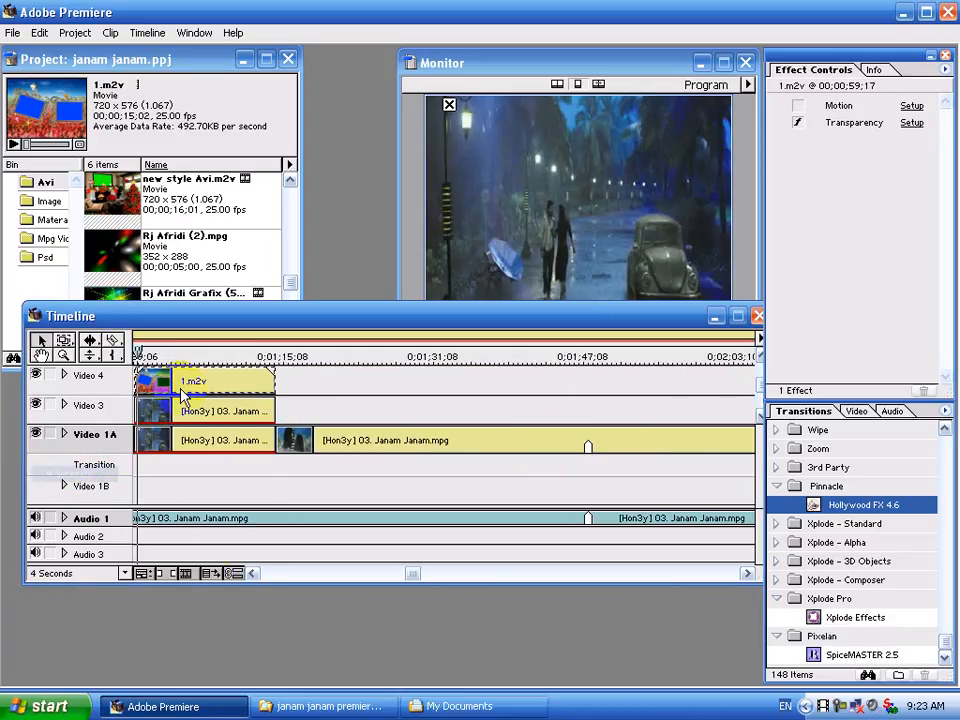
left_click(252, 573)
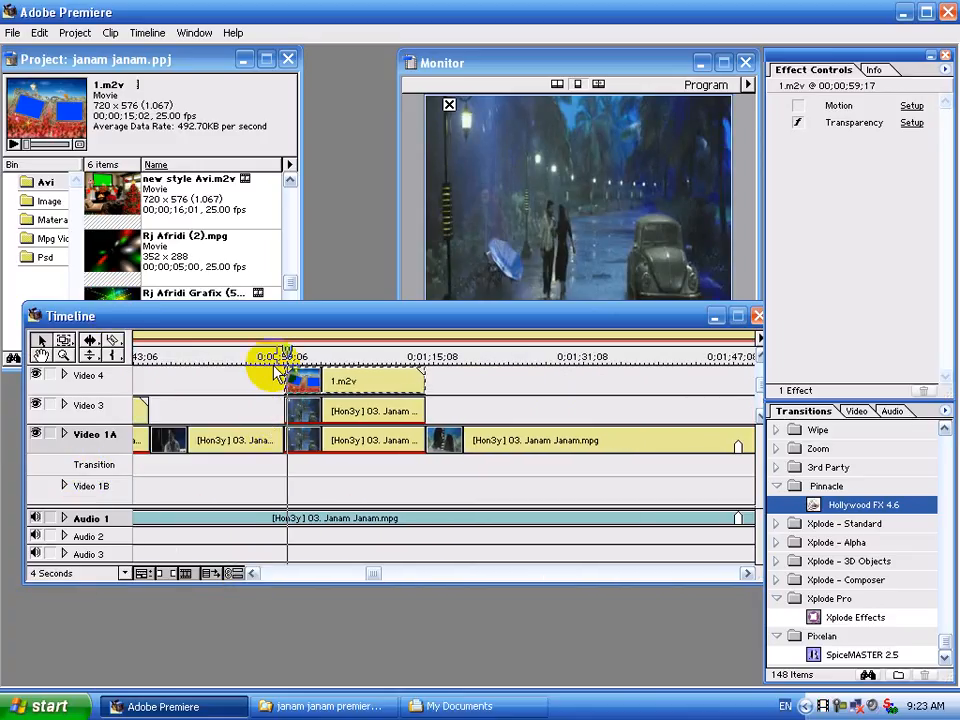
left_click(270, 359)
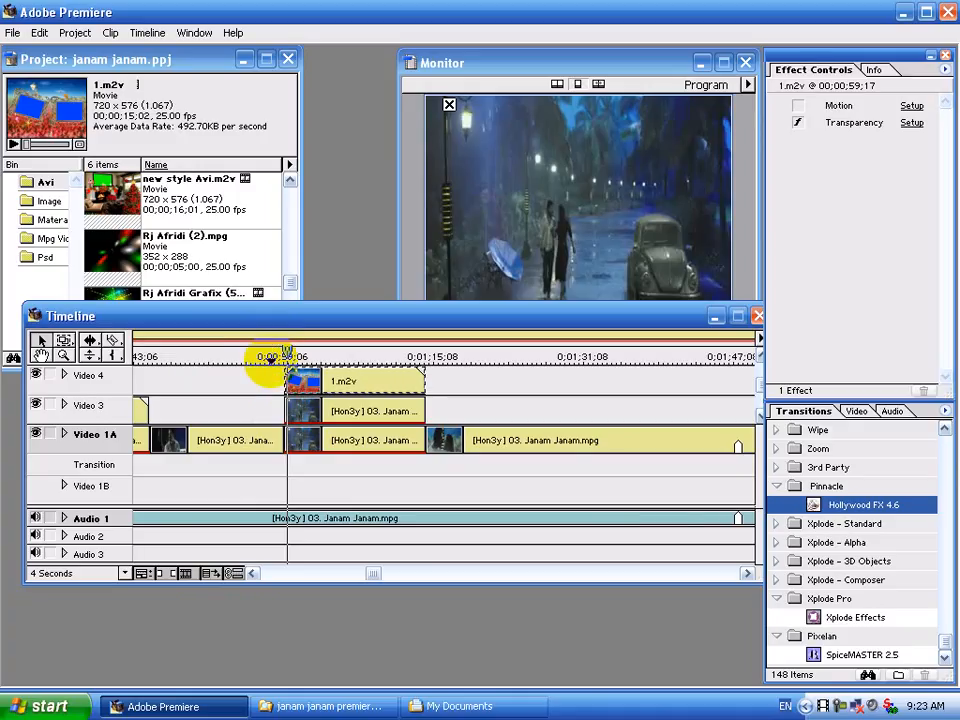
left_click_drag(287, 353, 284, 353)
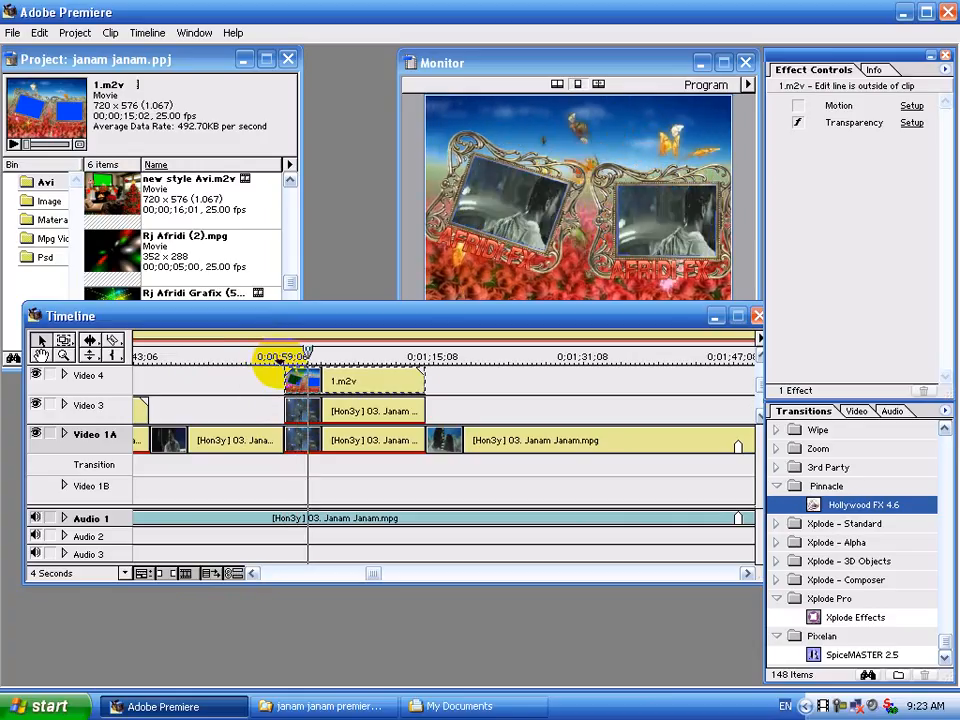
left_click(280, 358)
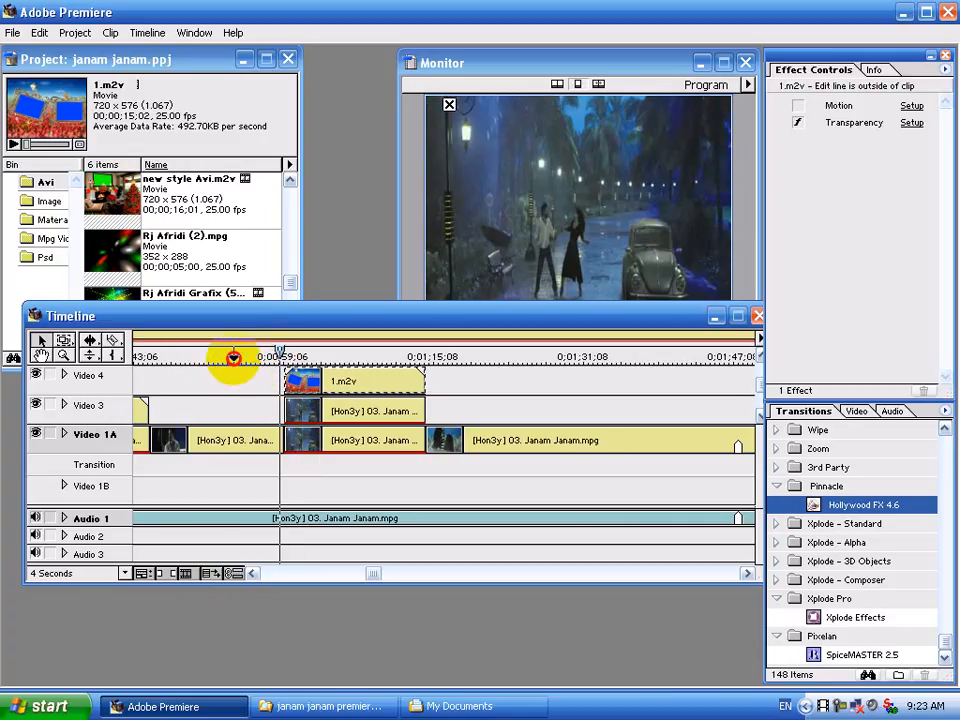
left_click(233, 356)
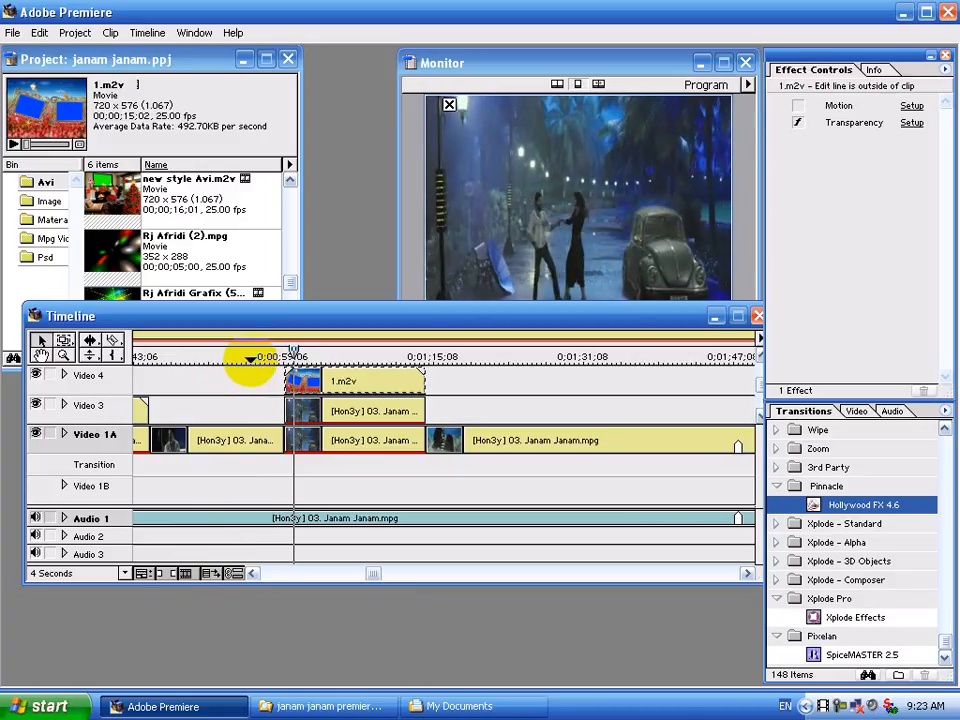
left_click(252, 357)
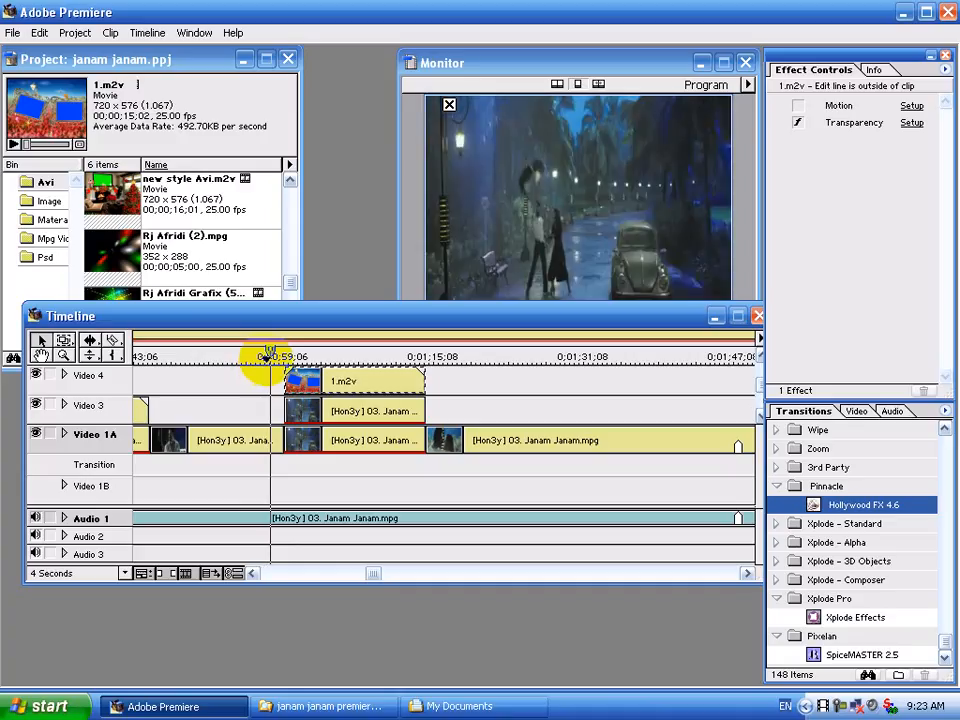
left_click(266, 357)
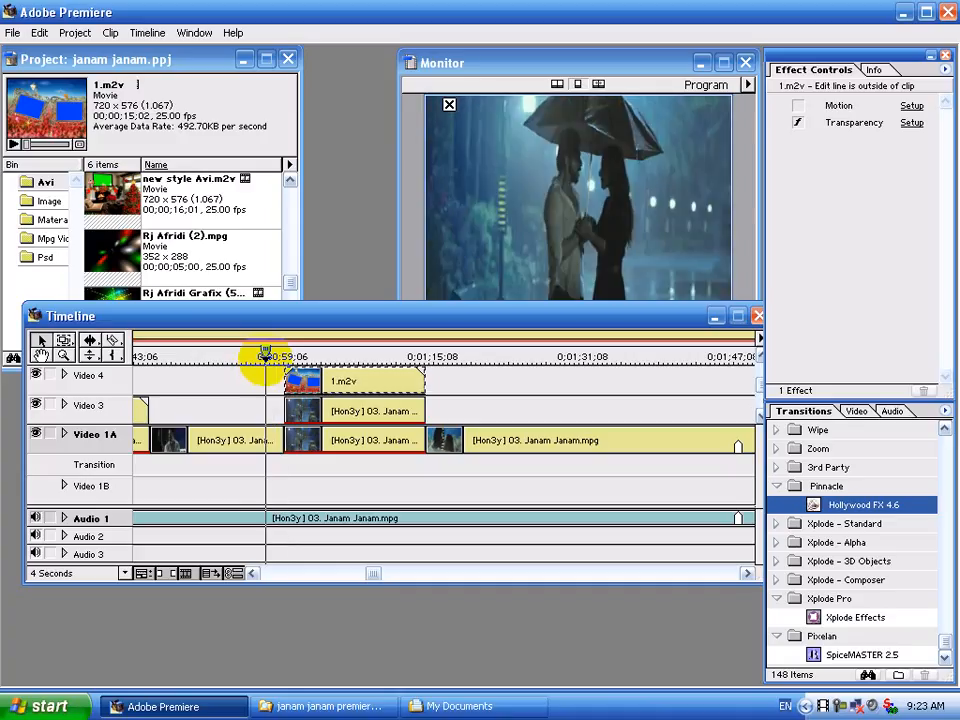
Preview Rj Afridi-White.bmp from the Materail bin and drag it onto Video 3 before the overlay section.
left_click(52, 219)
double_click(100, 245)
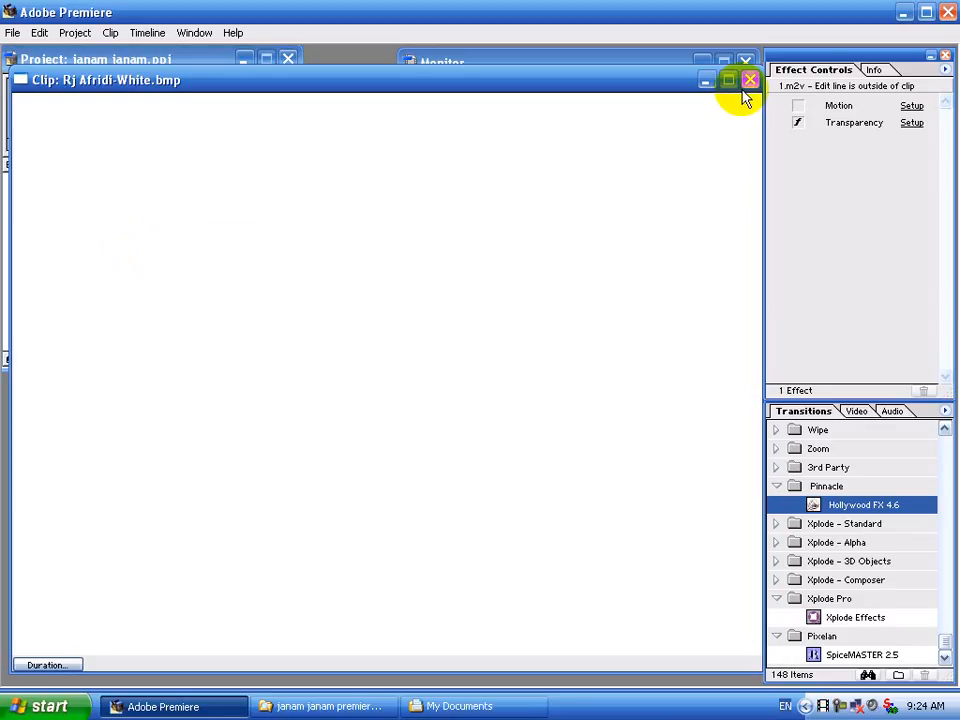
left_click(750, 84)
left_click_drag(58, 240, 258, 413)
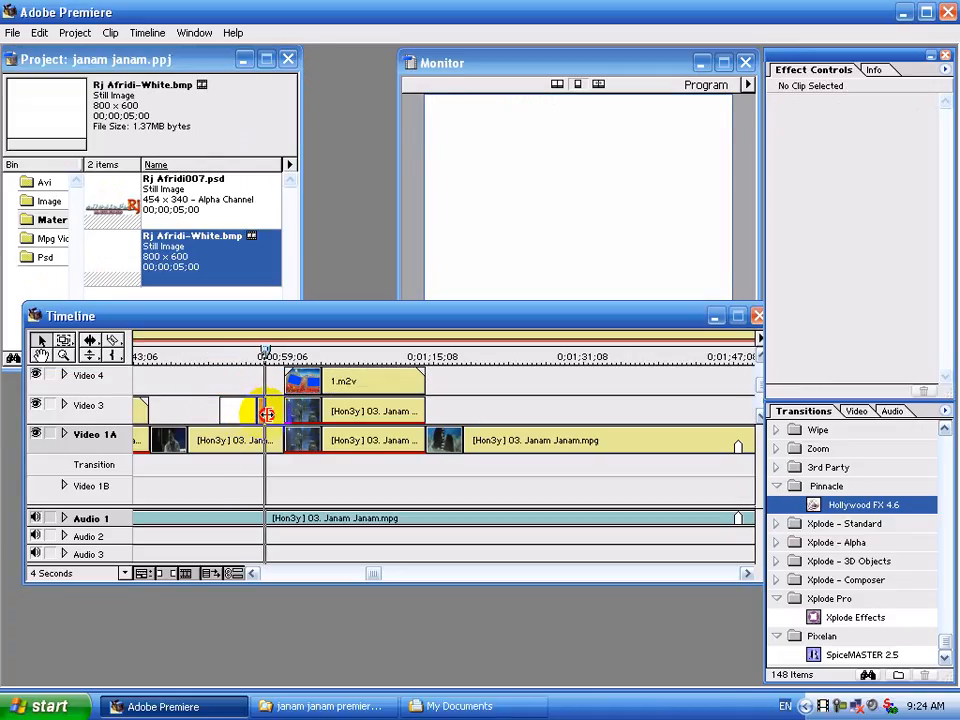
Set the white still on Video 3 to Alpha Channel keying.
left_click(266, 414)
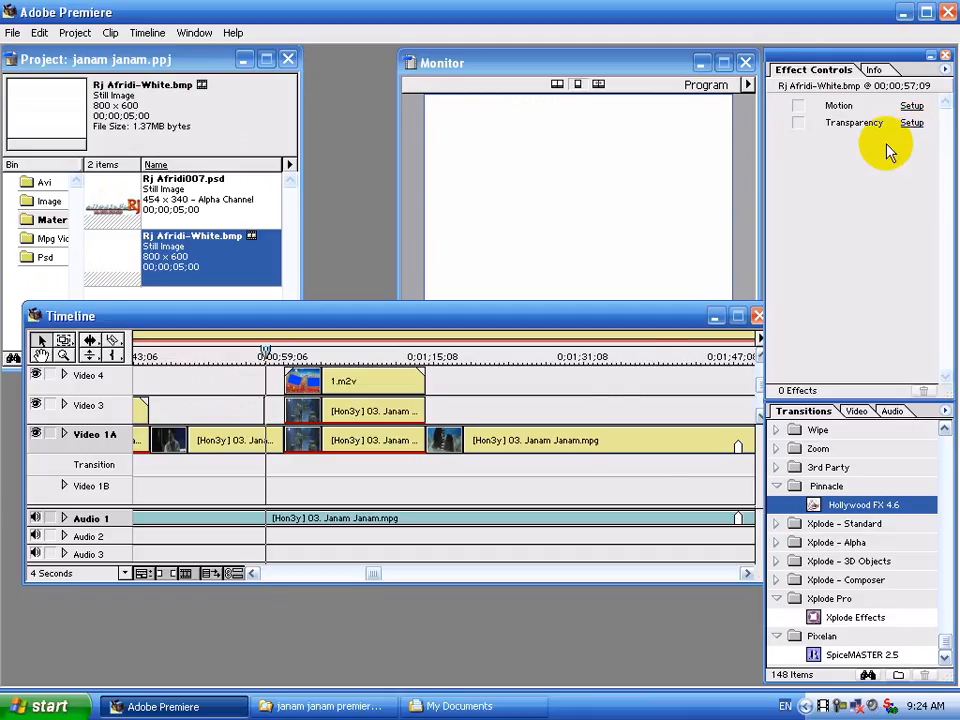
left_click(911, 122)
left_click(450, 285)
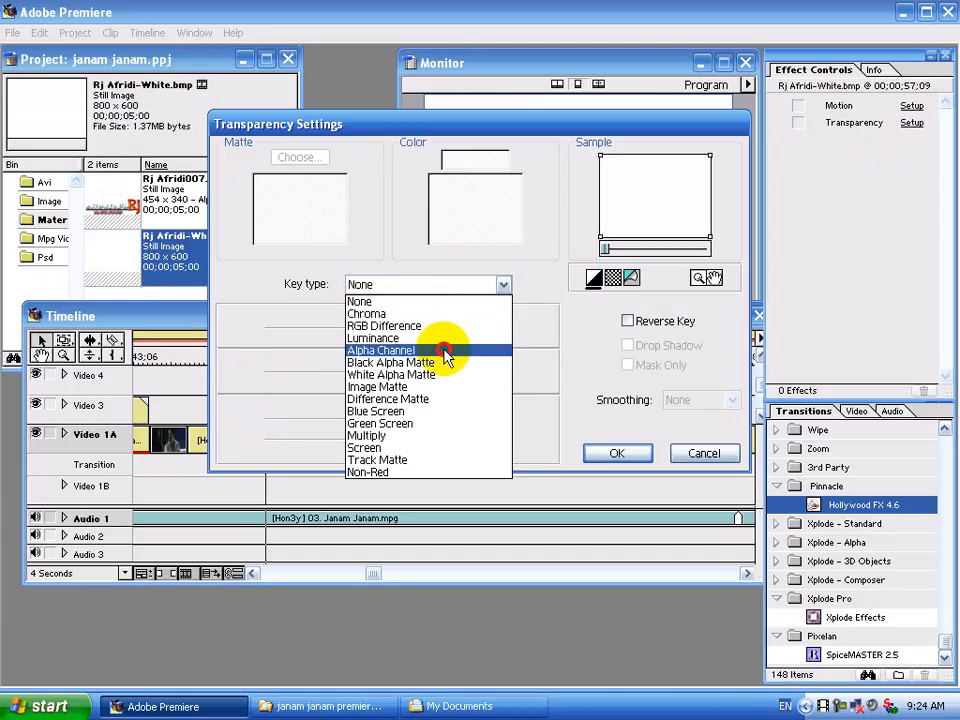
left_click(443, 352)
left_click(619, 451)
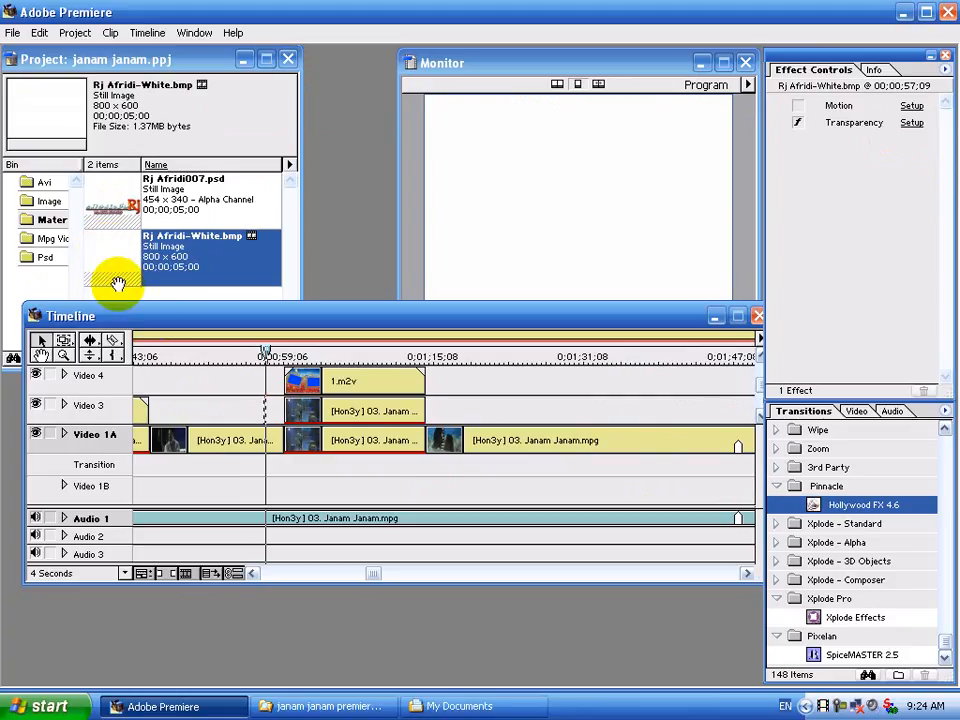
Add the white still to Video 4, razor it, and snap a short piece to 0;00;59;06.
left_click_drag(104, 256, 252, 390)
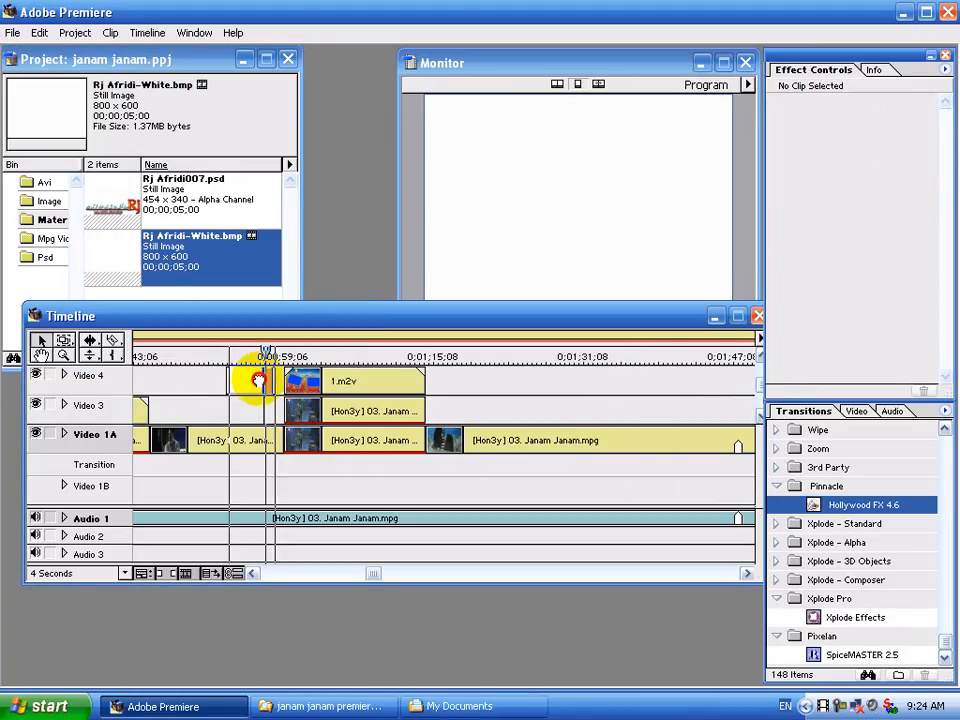
left_click(257, 380)
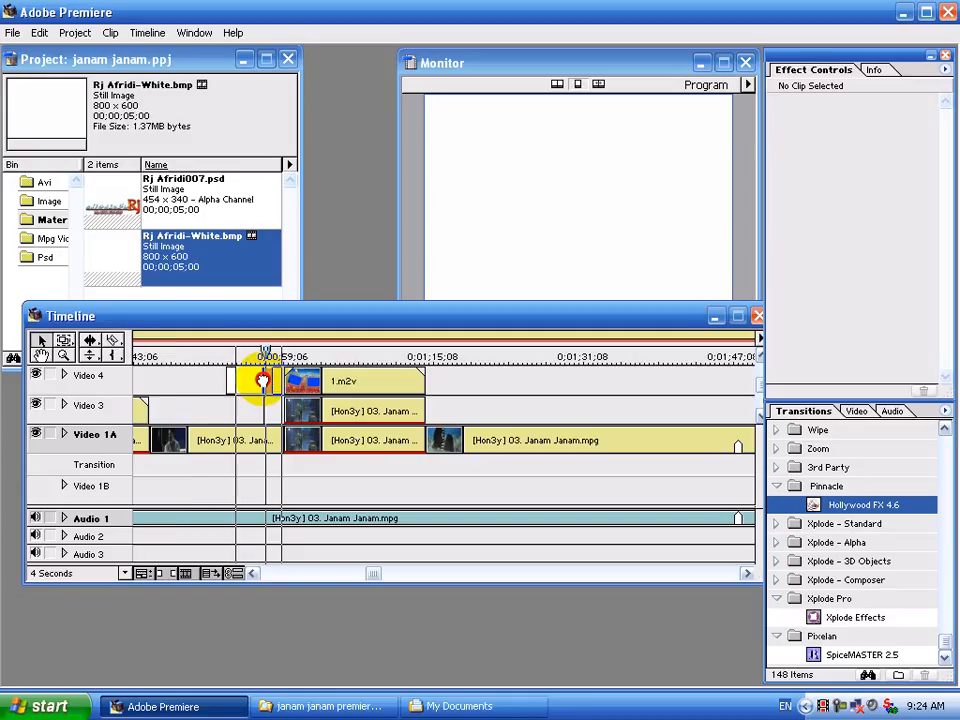
left_click(116, 341)
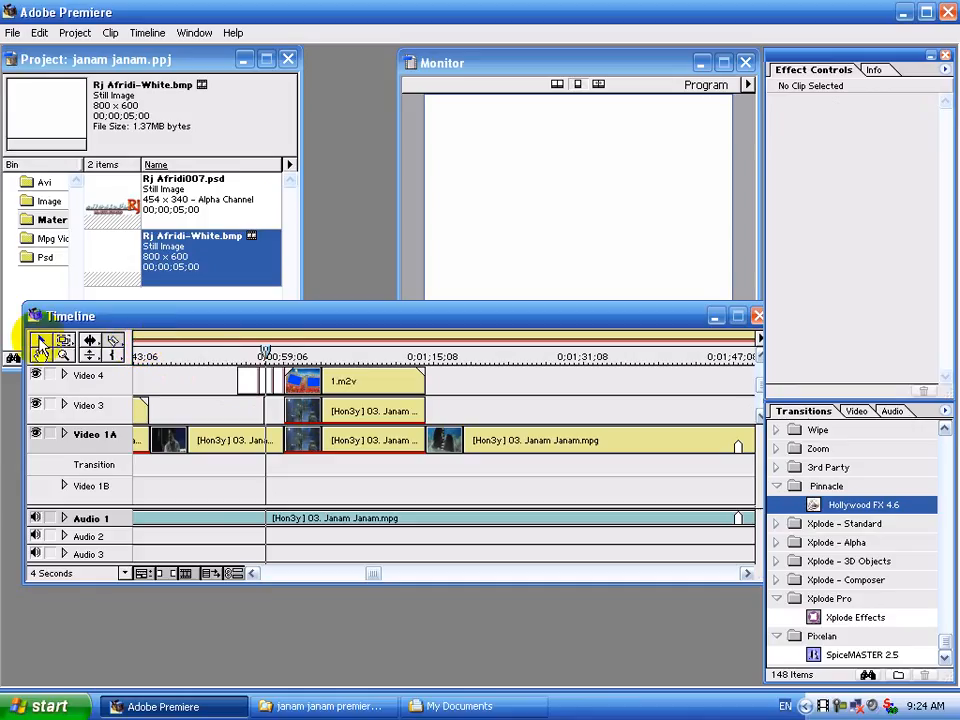
left_click(245, 388)
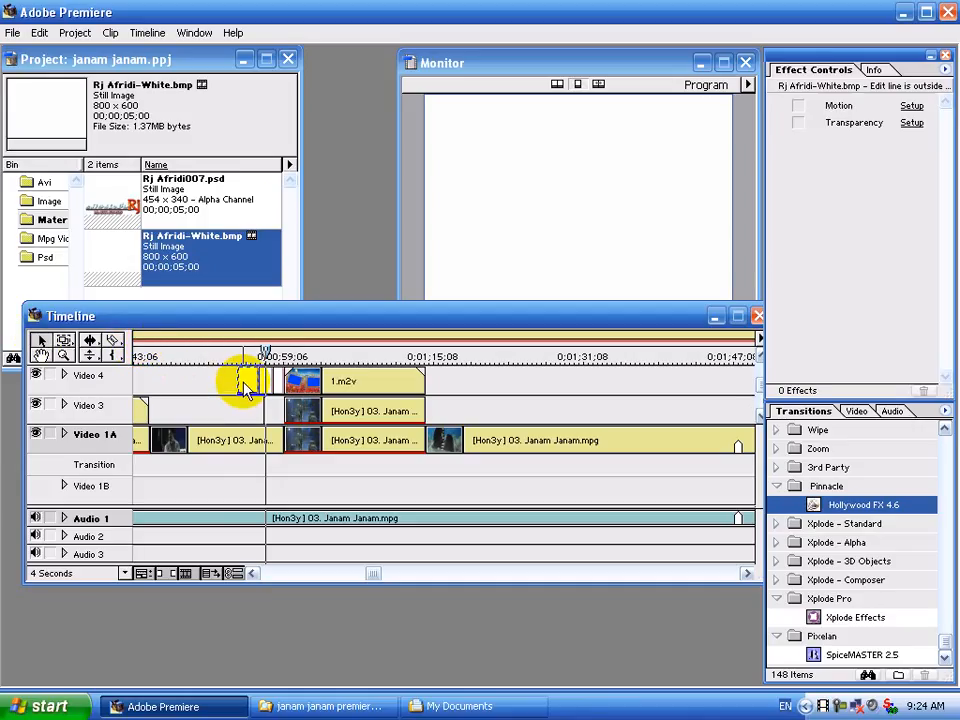
left_click_drag(245, 388, 276, 378)
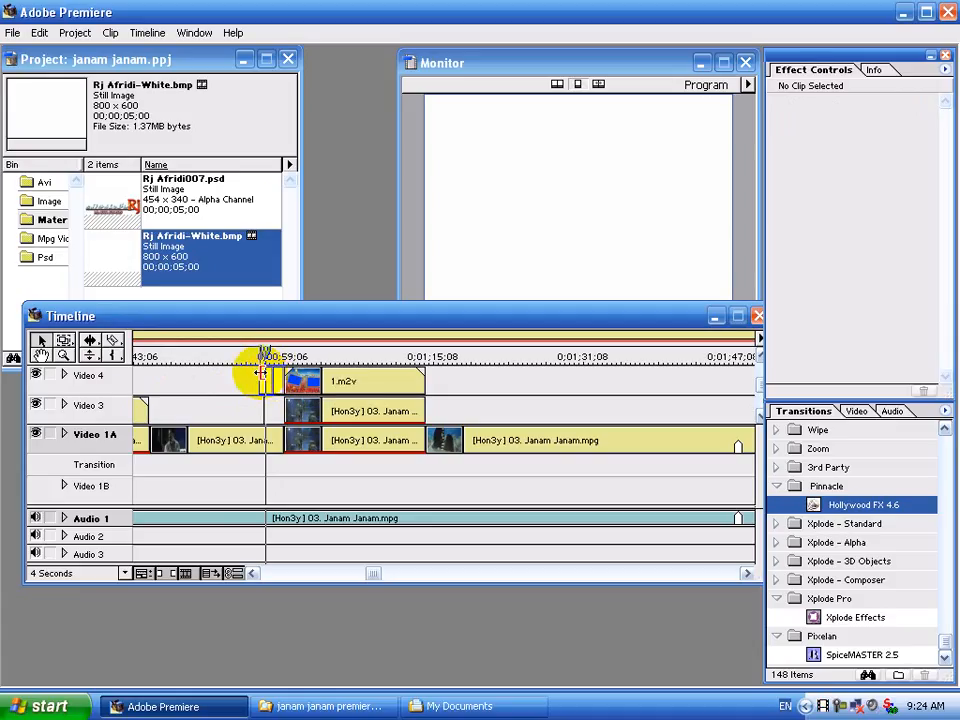
left_click(261, 375)
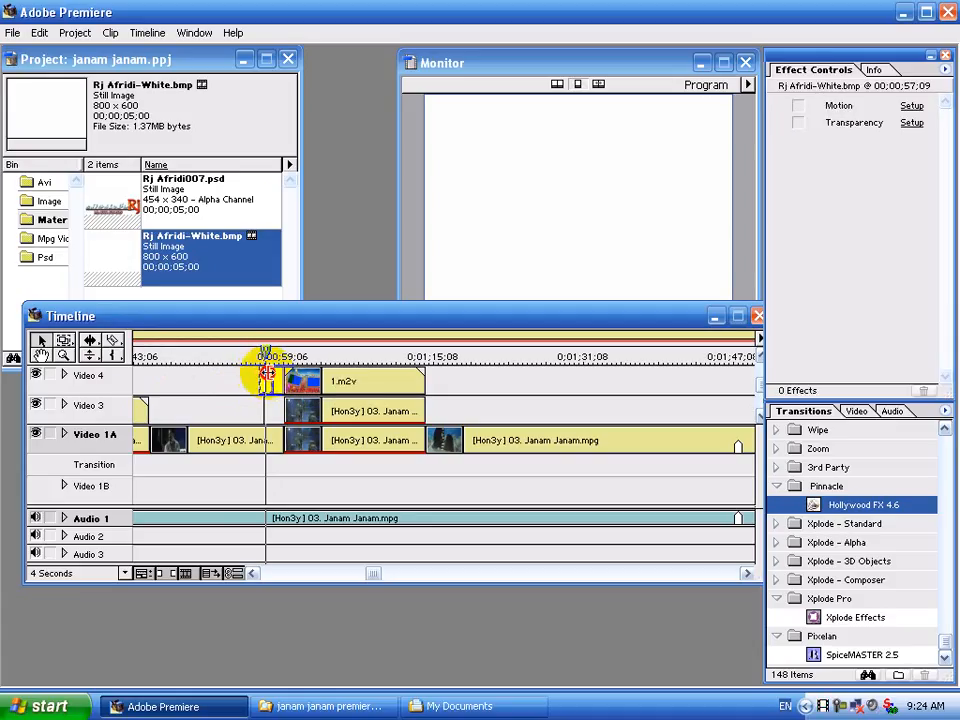
left_click_drag(267, 375, 271, 375)
left_click(272, 378)
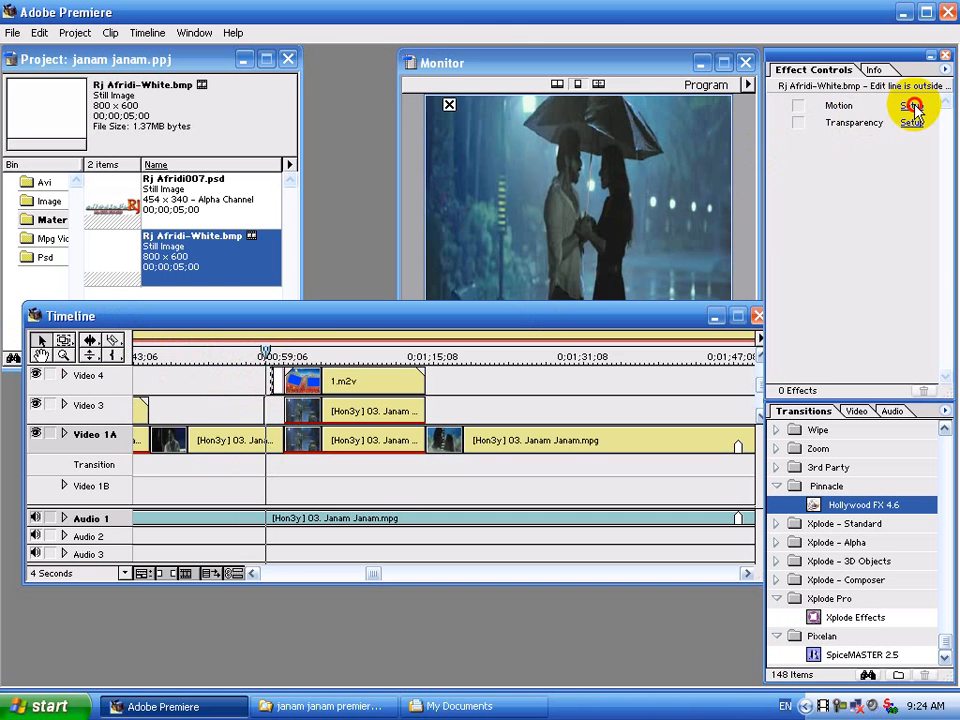
Give the first white flash piece on Video 4 Alpha Channel transparency.
left_click(913, 106)
left_click(770, 146)
left_click(905, 124)
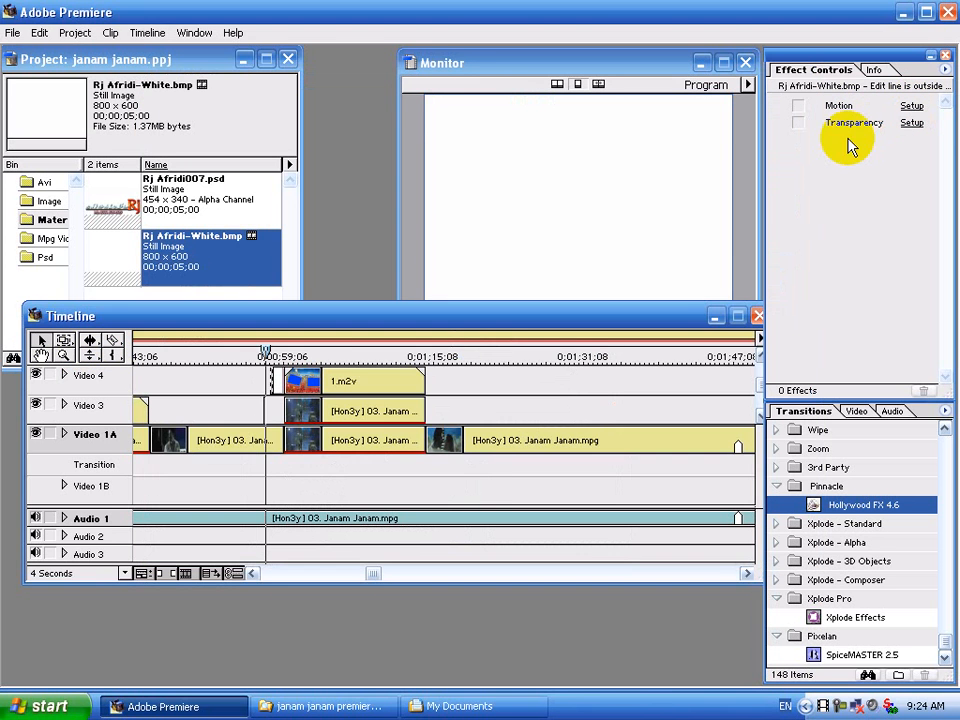
left_click(432, 286)
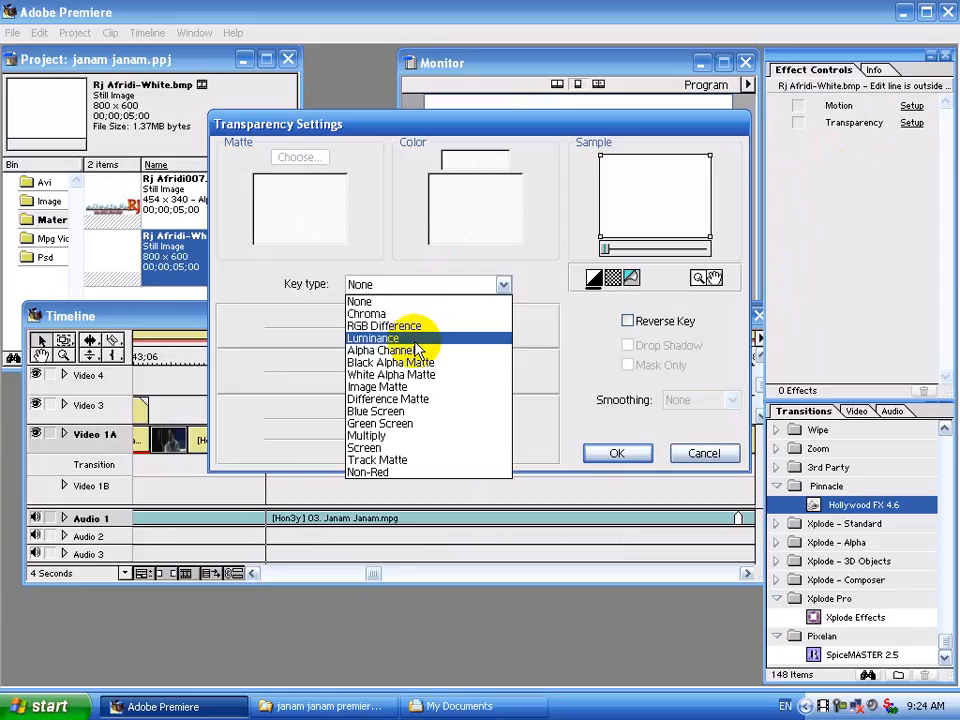
left_click(390, 350)
left_click(615, 451)
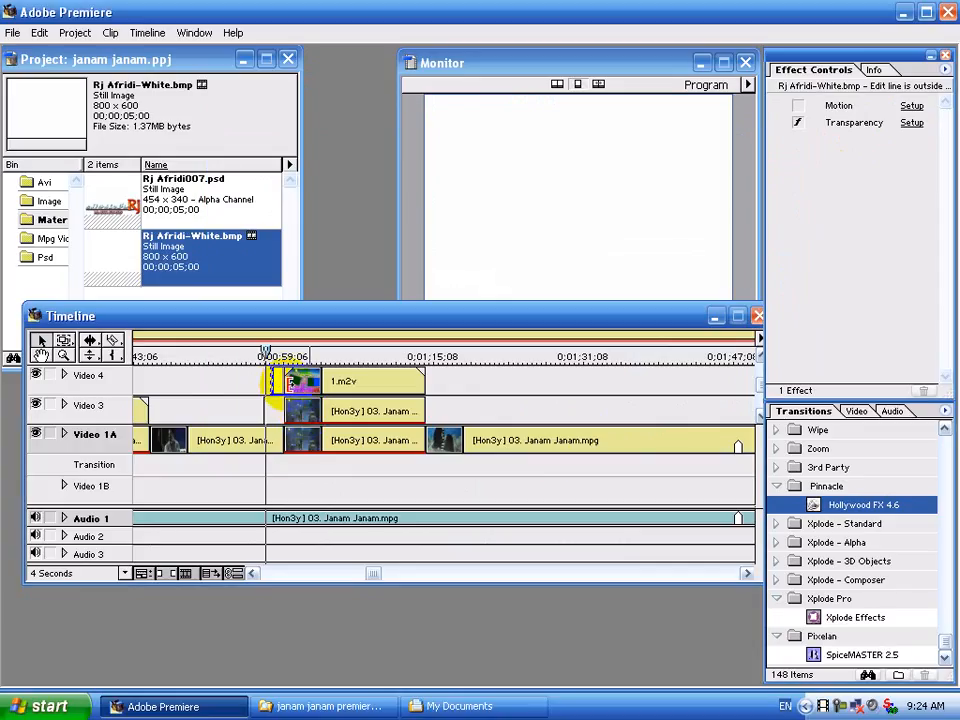
Key the next flash piece by Alpha Channel and zoom the timeline to 1 Second.
left_click(276, 380)
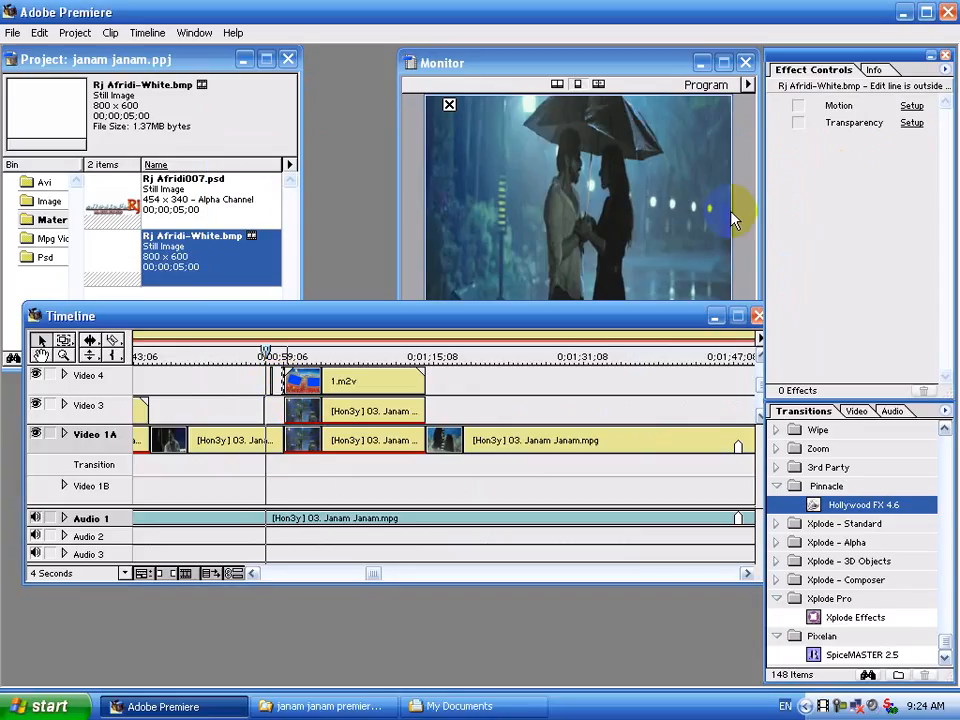
left_click(910, 124)
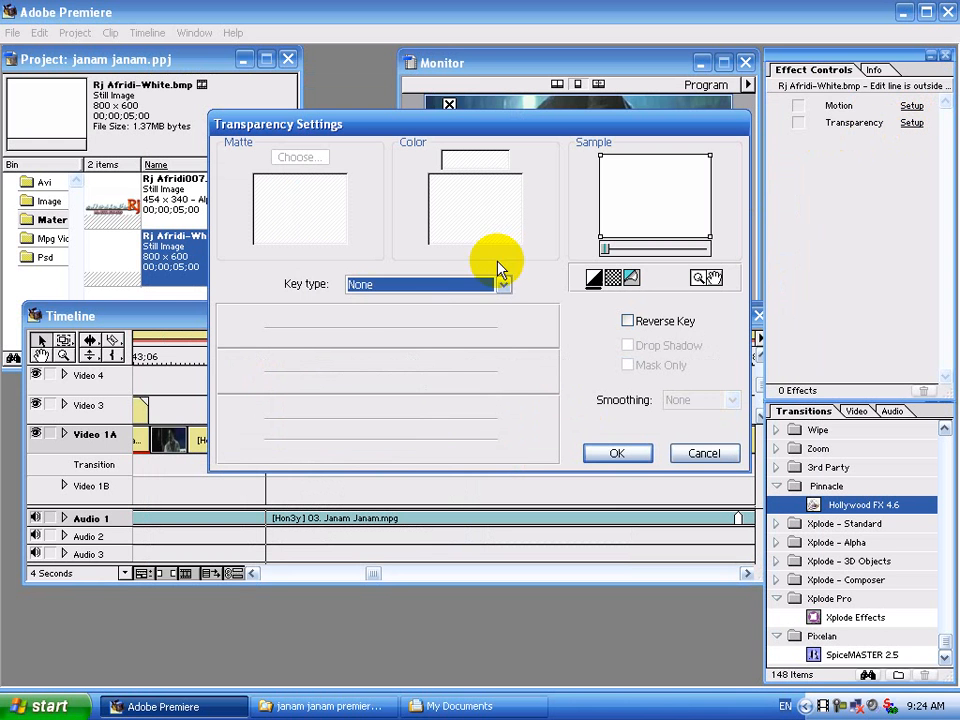
left_click(437, 283)
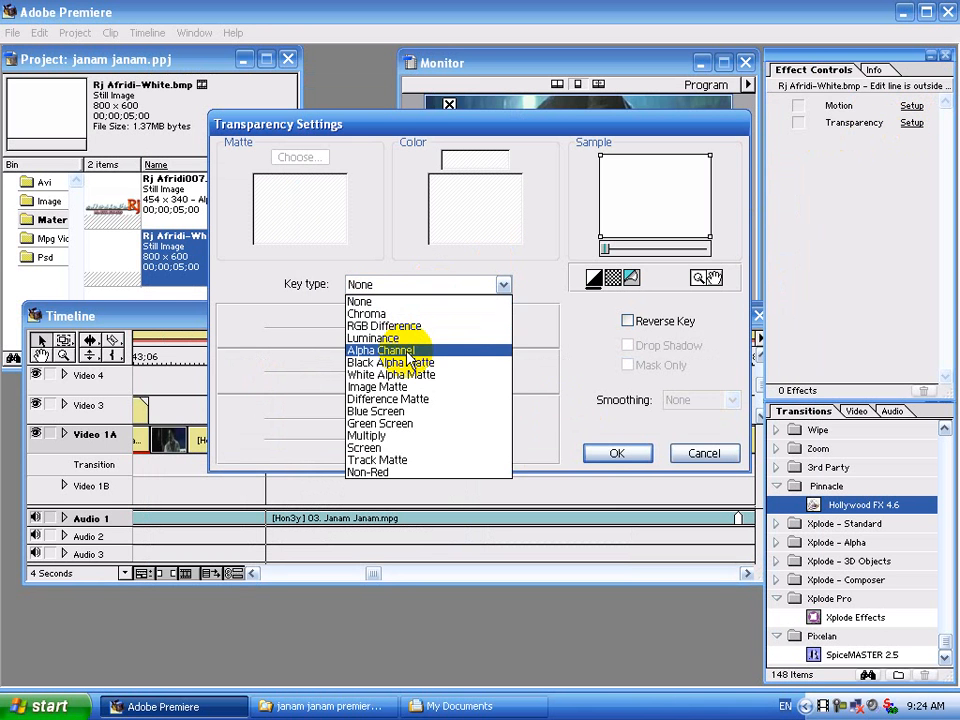
left_click(407, 351)
left_click(614, 452)
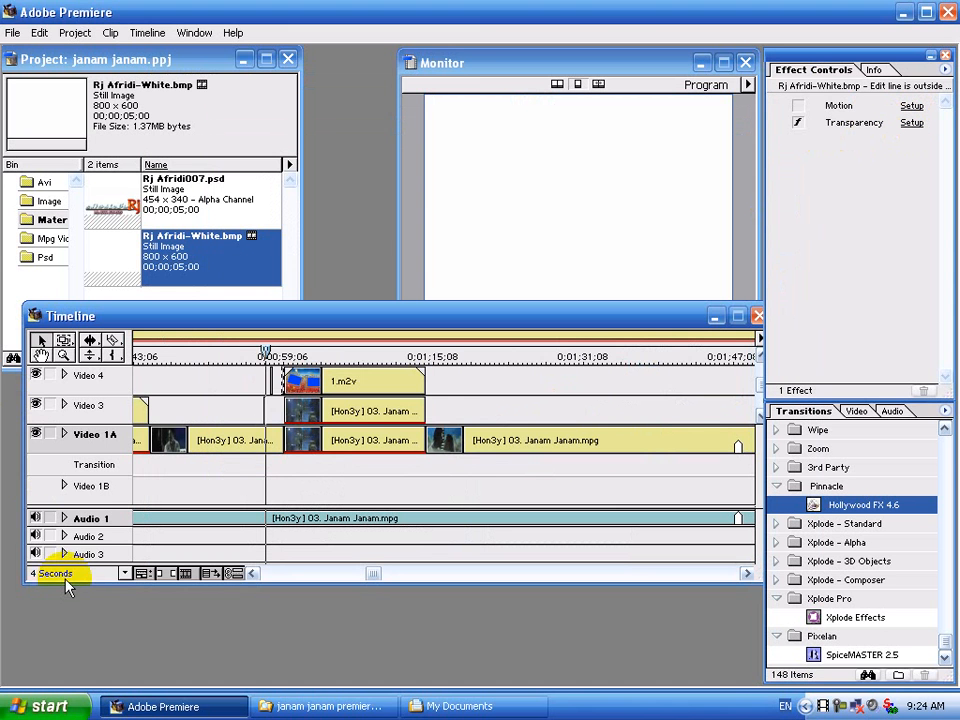
left_click(66, 572)
left_click(70, 440)
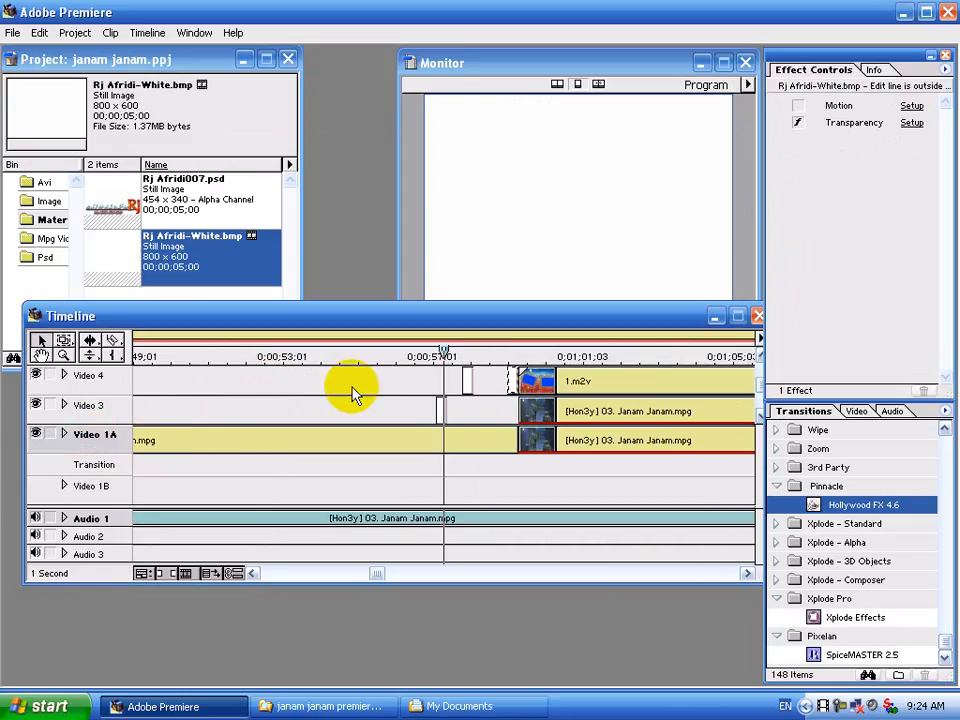
Trim the edges of the short white flash clips on Video 4 and Video 3.
left_click(467, 375)
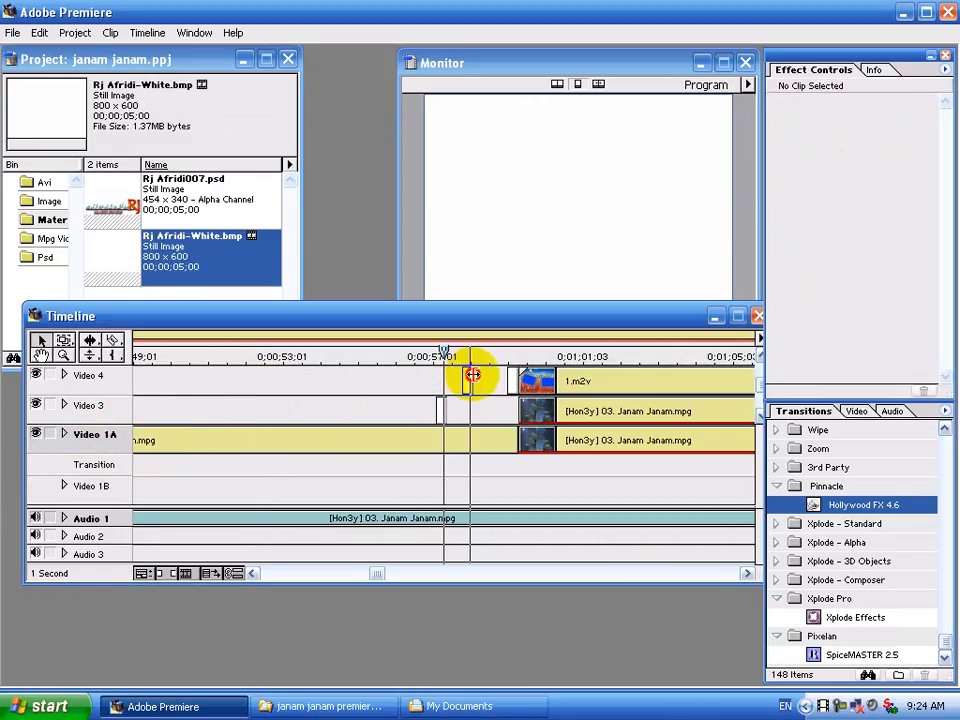
left_click_drag(440, 405, 506, 374)
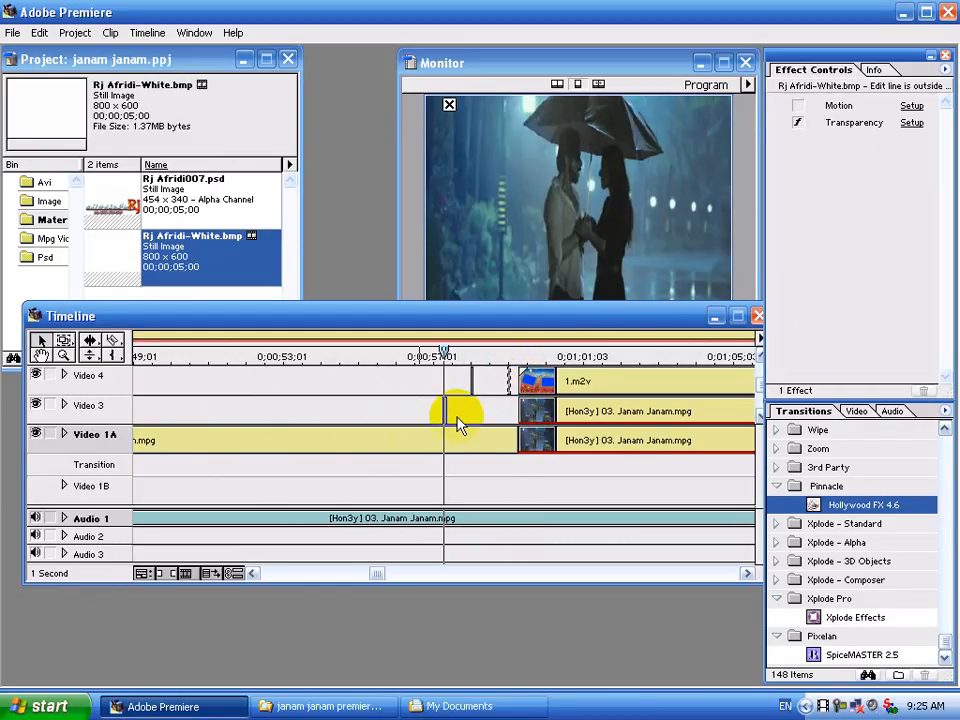
left_click_drag(450, 409, 444, 407)
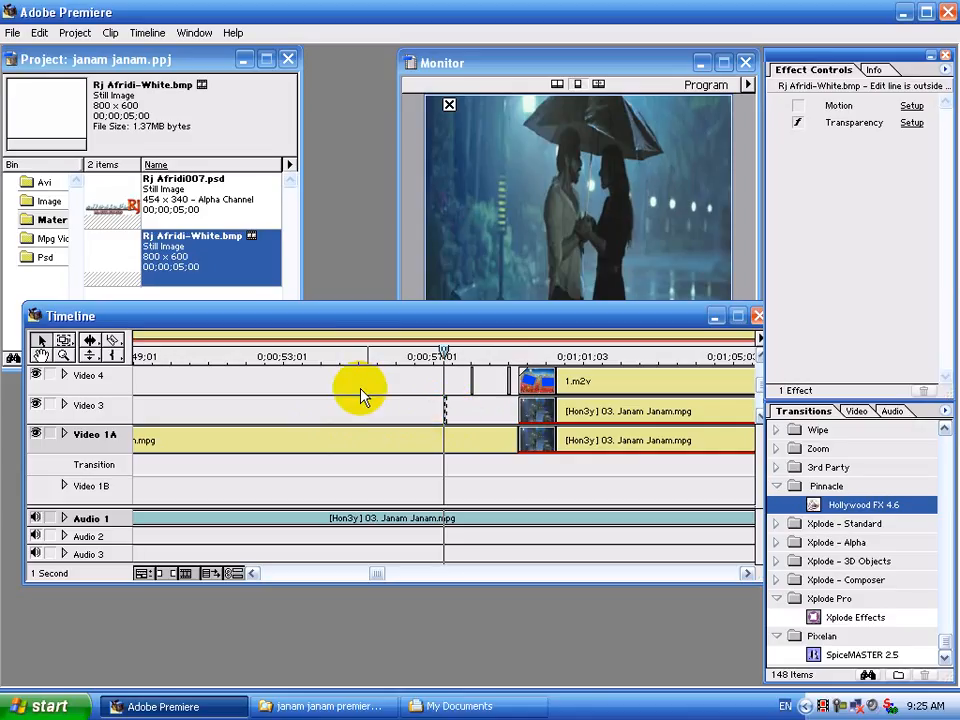
left_click(90, 576)
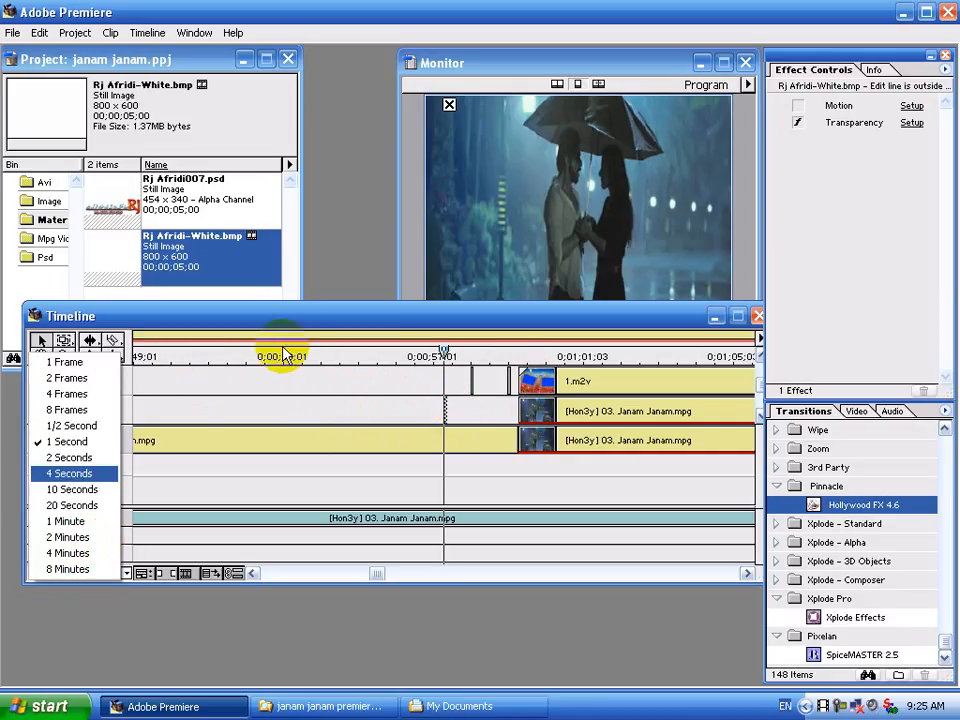
Add a Video 5 track and place Rj Afridi-White.bmp on it.
left_click(300, 320)
right_click(130, 380)
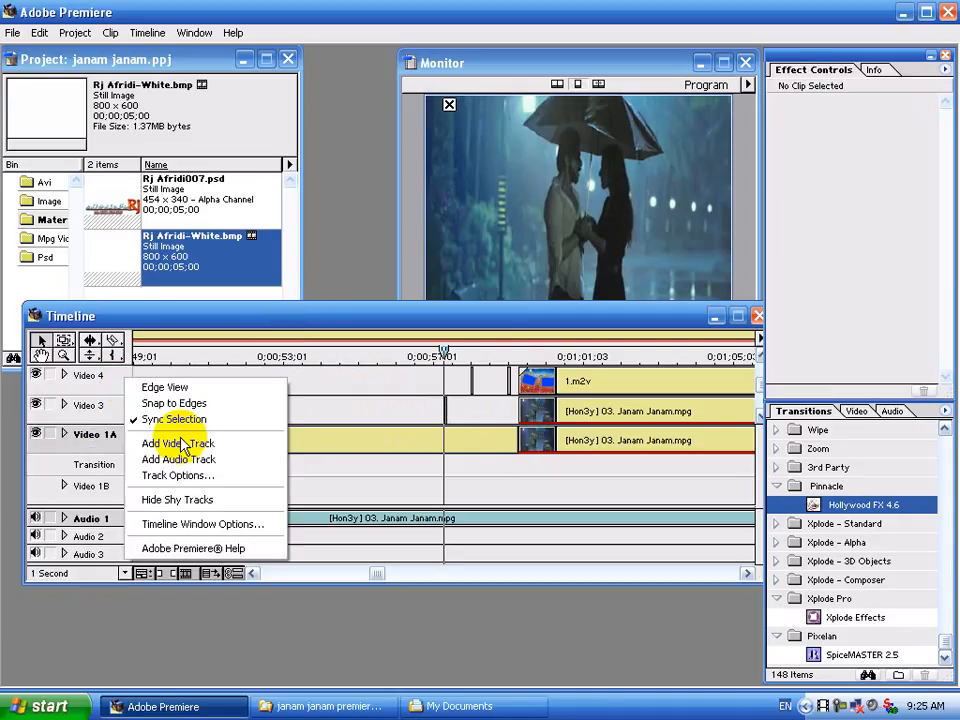
left_click(181, 452)
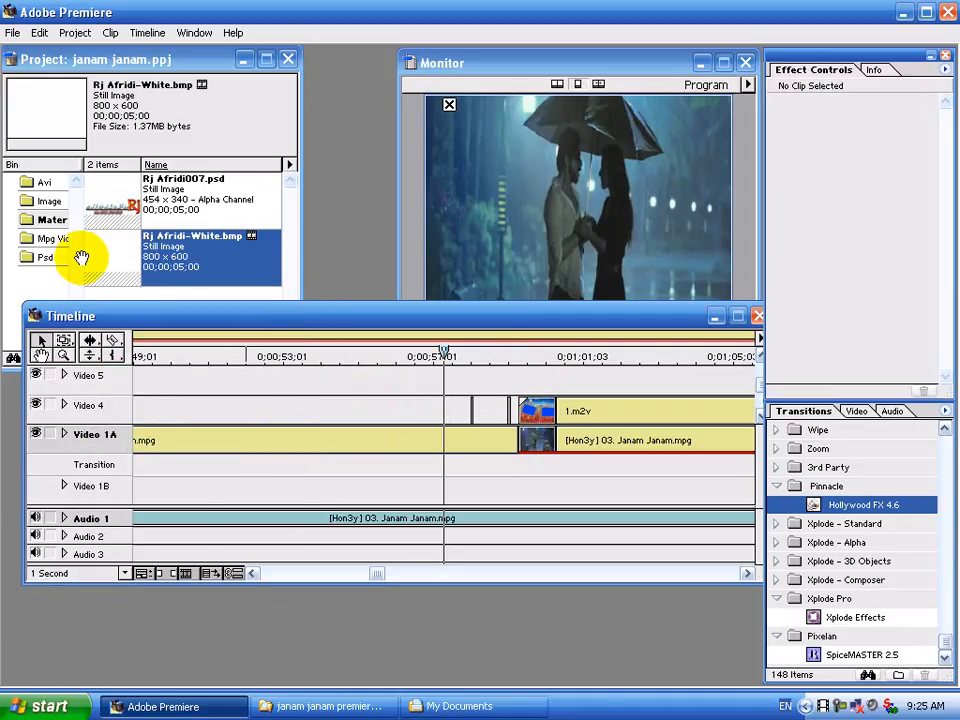
left_click_drag(129, 253, 411, 357)
key("space")
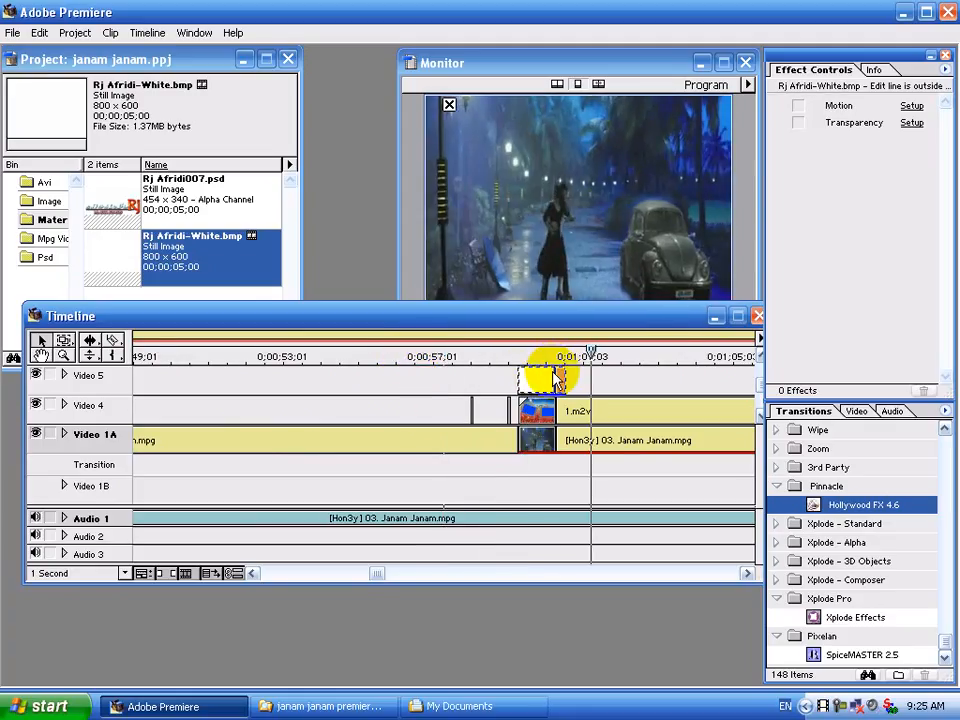
Move the Video 5 still later over the 1.m2v start and preview the flash.
left_click(617, 372)
left_click_drag(613, 372, 614, 373)
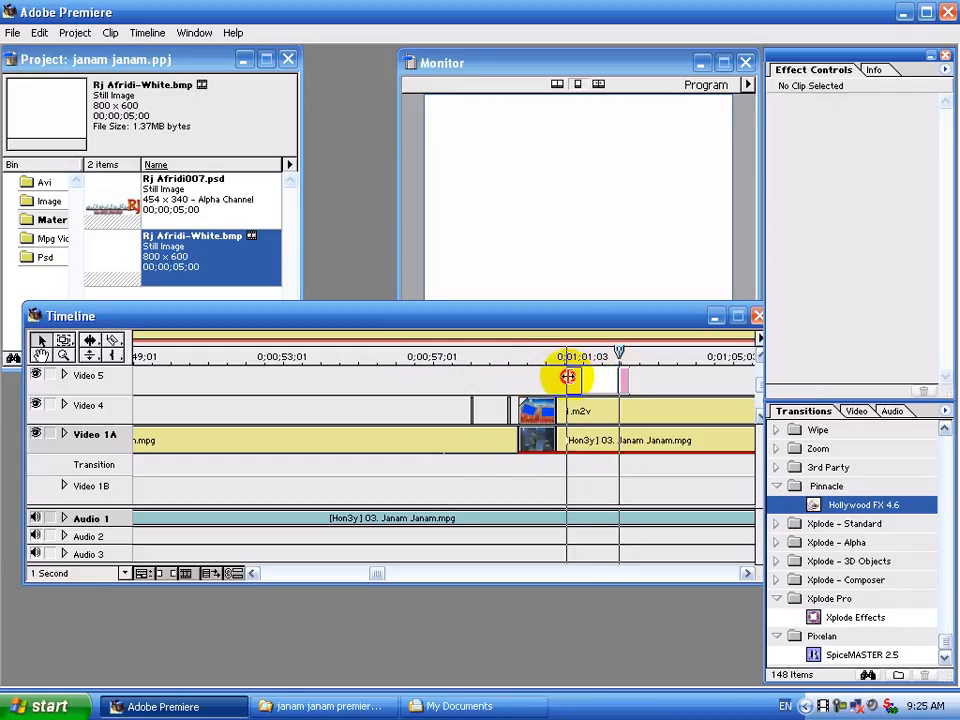
left_click(441, 356)
key("space")
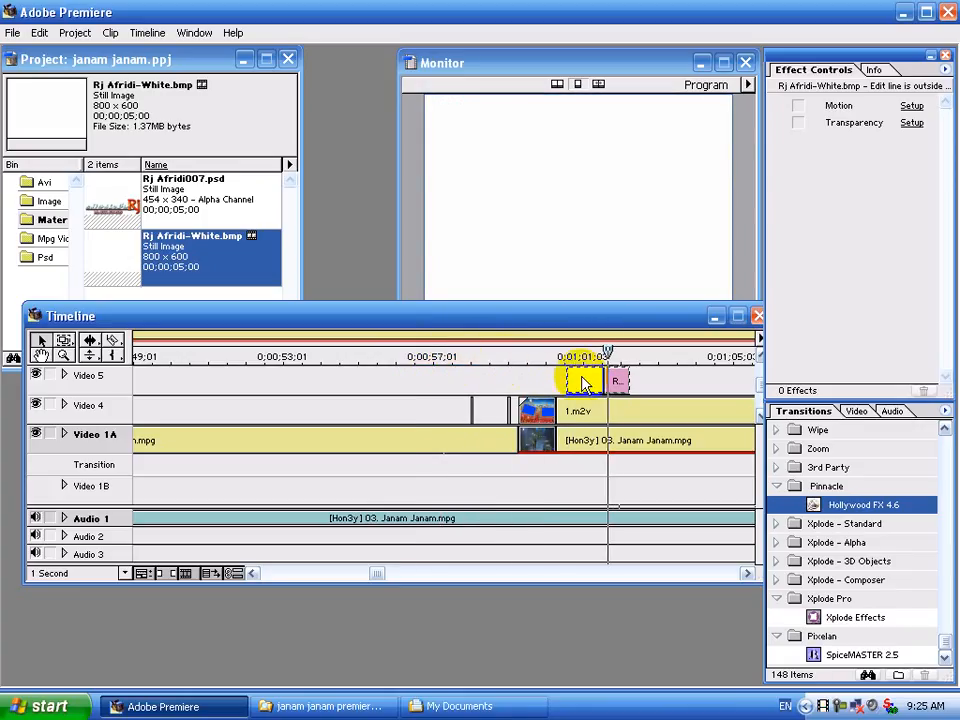
left_click_drag(584, 378, 597, 385)
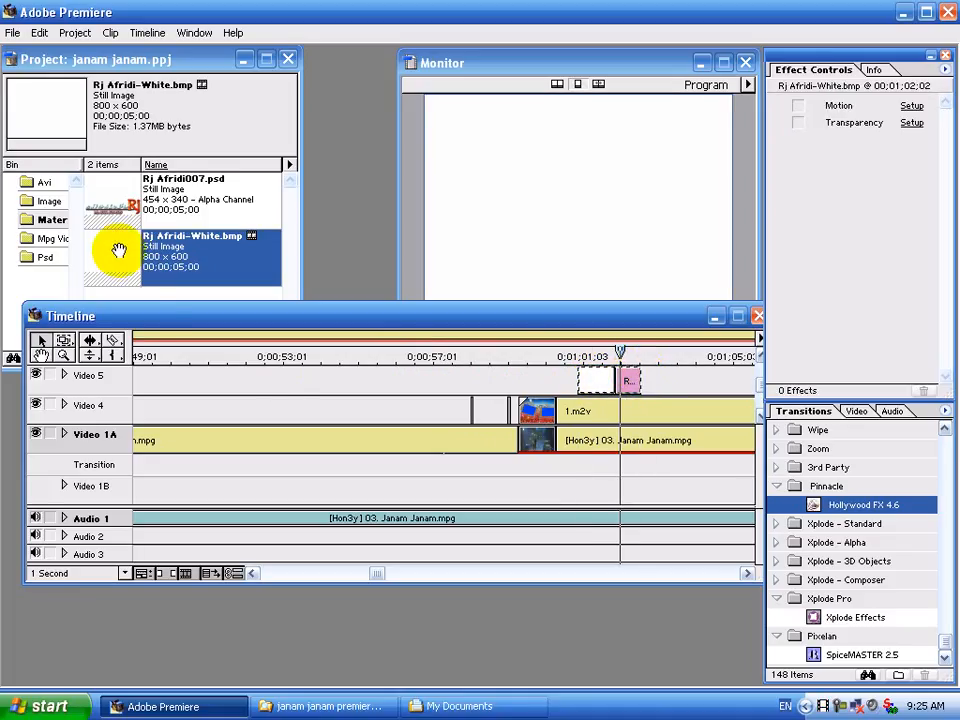
Place a second Rj Afridi-White.bmp copy on Video 5 and shorten it from its end.
left_click_drag(118, 246, 469, 378)
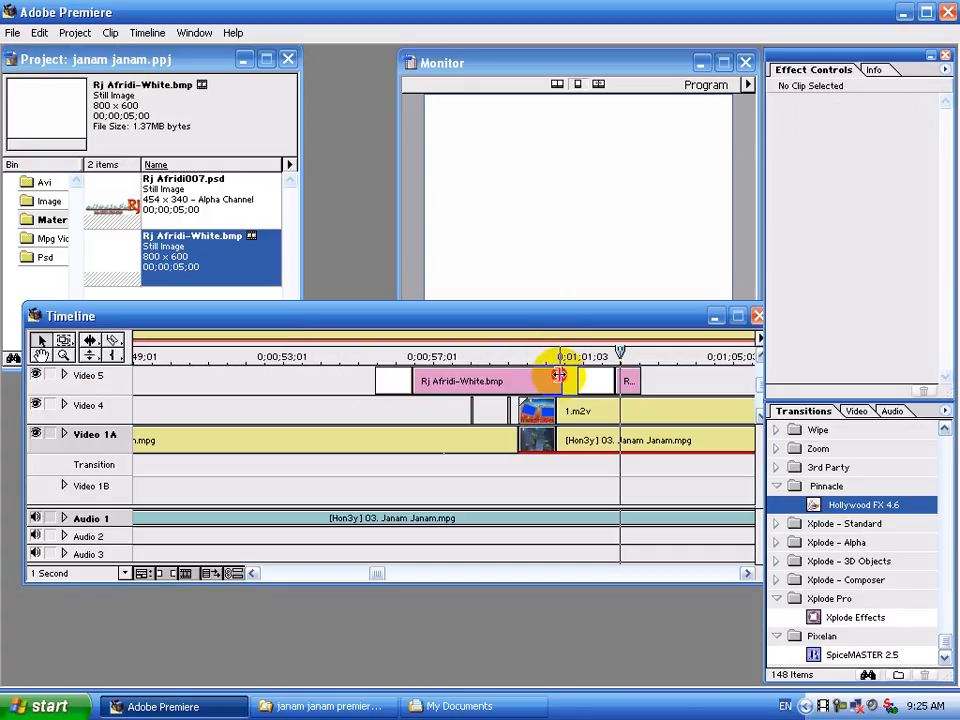
left_click_drag(559, 375, 603, 381)
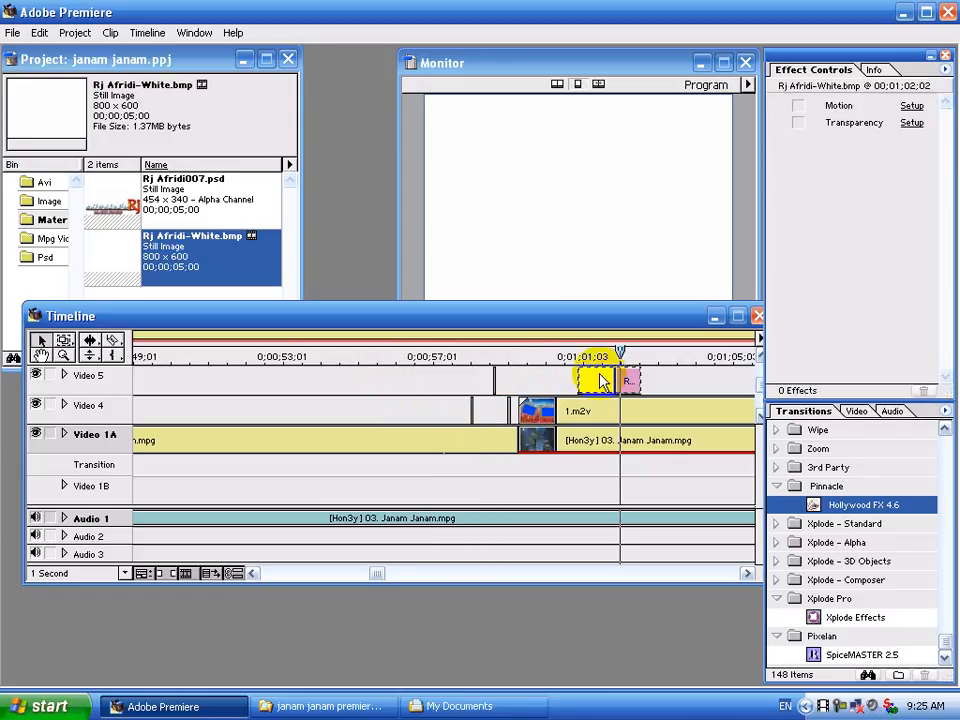
left_click(65, 375)
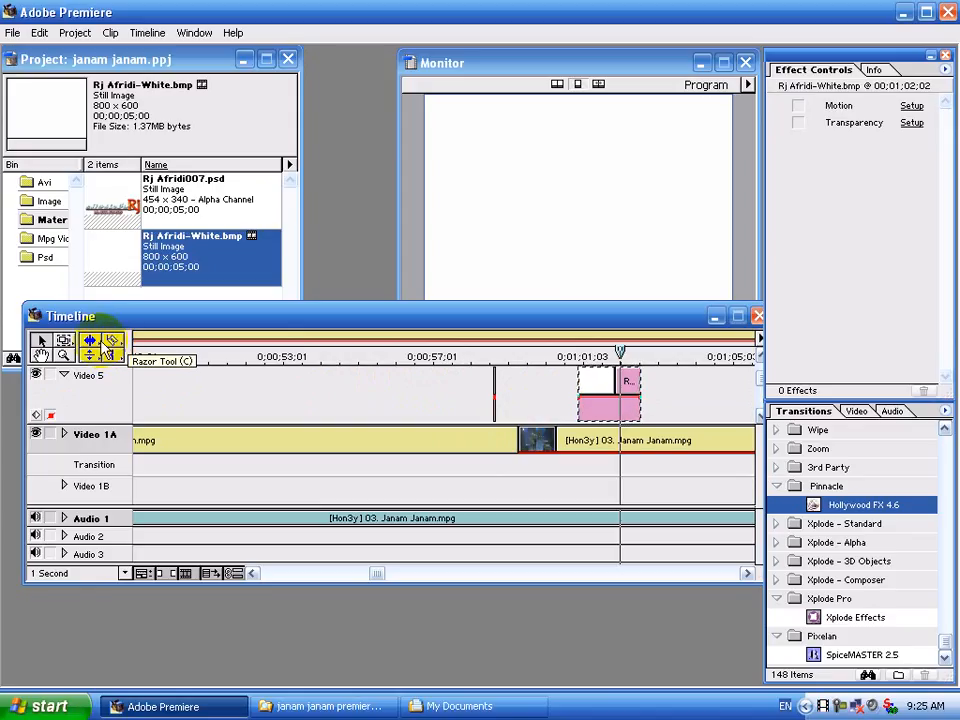
Add opacity points on the Video 5 still and pull alternate ones down into a flickering zigzag.
left_click(622, 414)
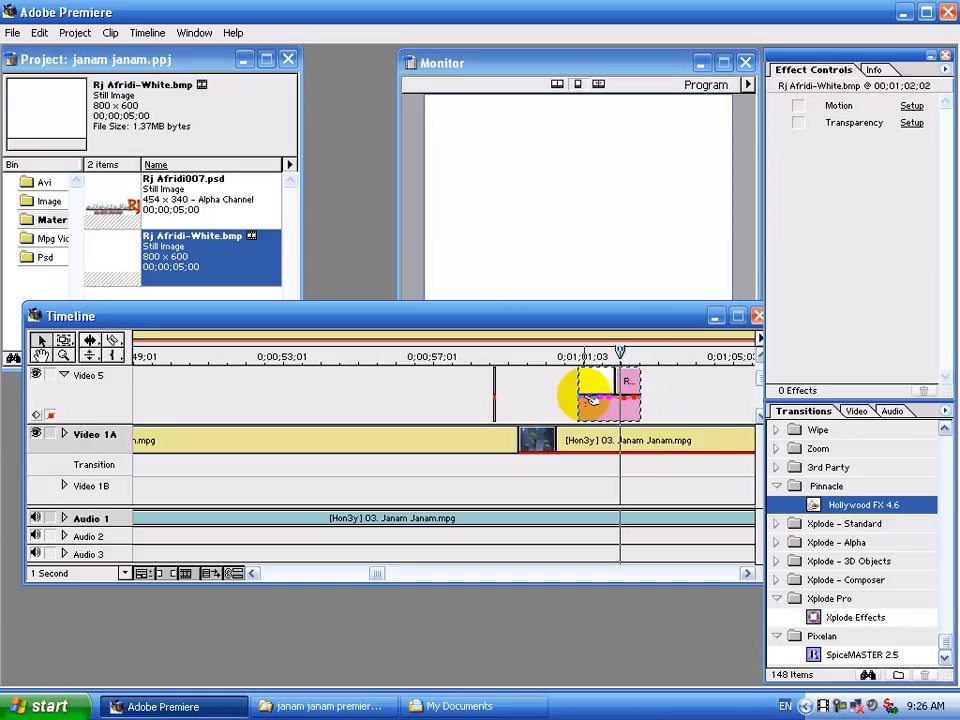
mouse_move(589, 406)
left_mouse_down()
mouse_move(644, 406)
mouse_move(582, 405)
left_mouse_up()
left_click(596, 399)
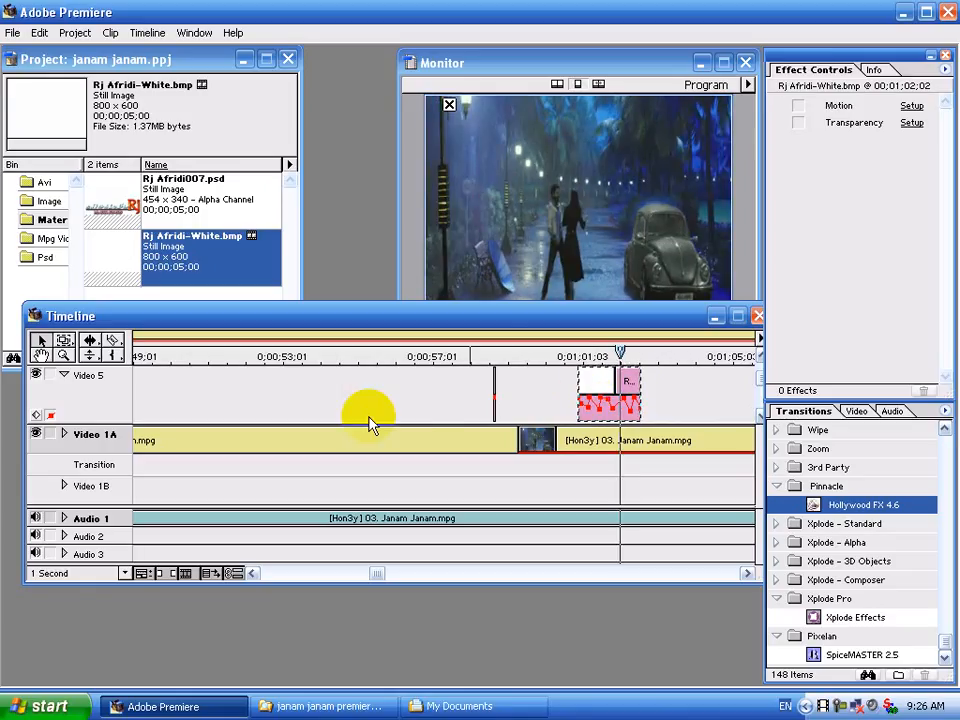
left_click(65, 376)
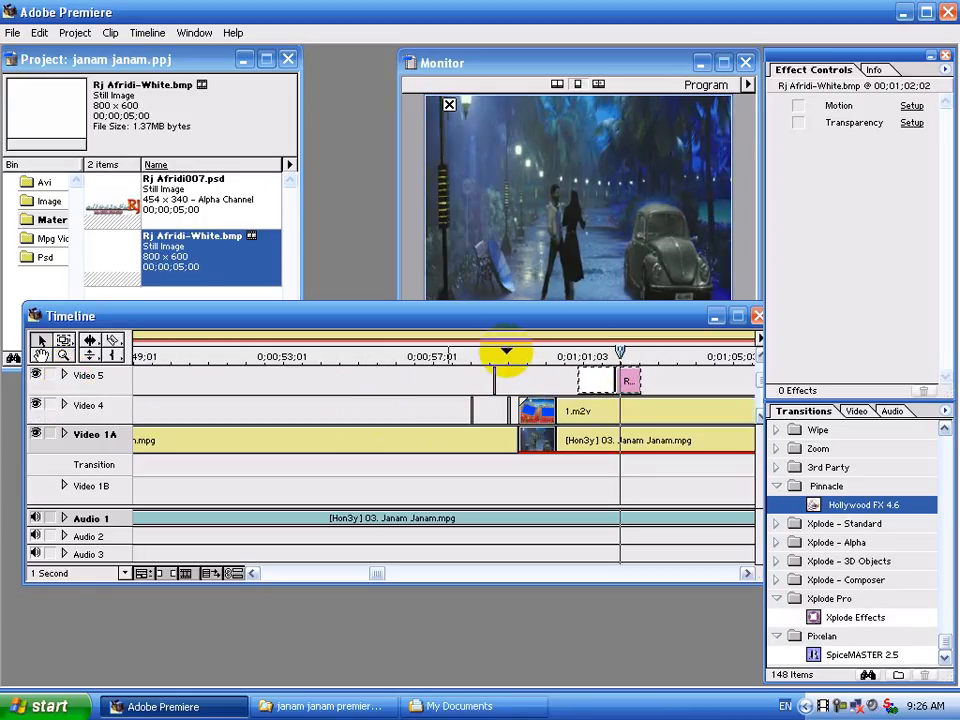
Preview the flash section and shorten the Video 5 still from its end.
left_click(501, 355)
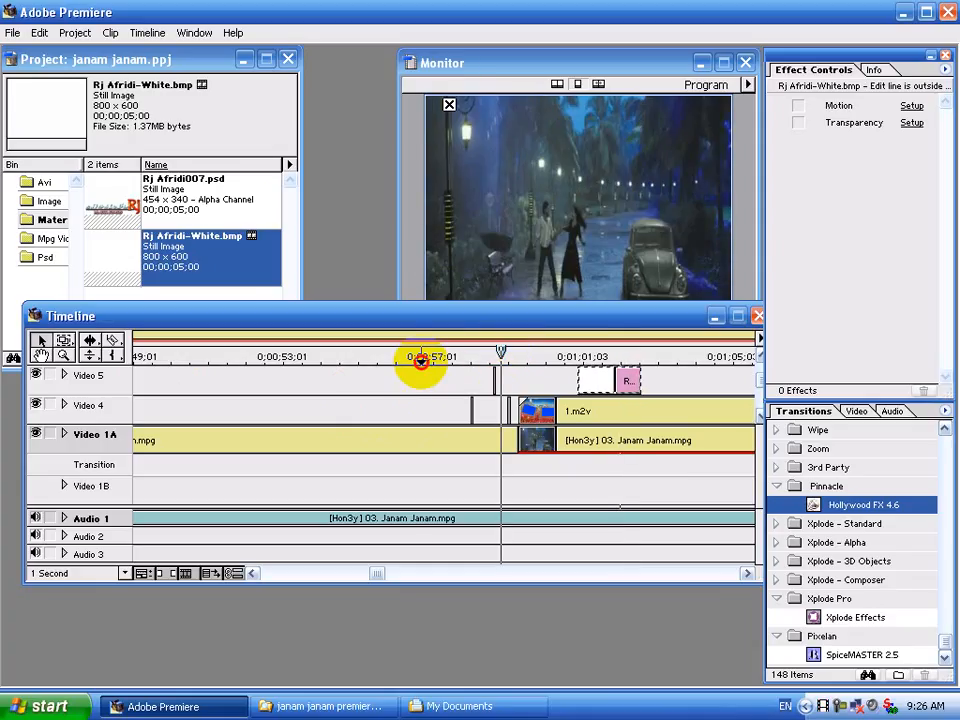
left_click(421, 358)
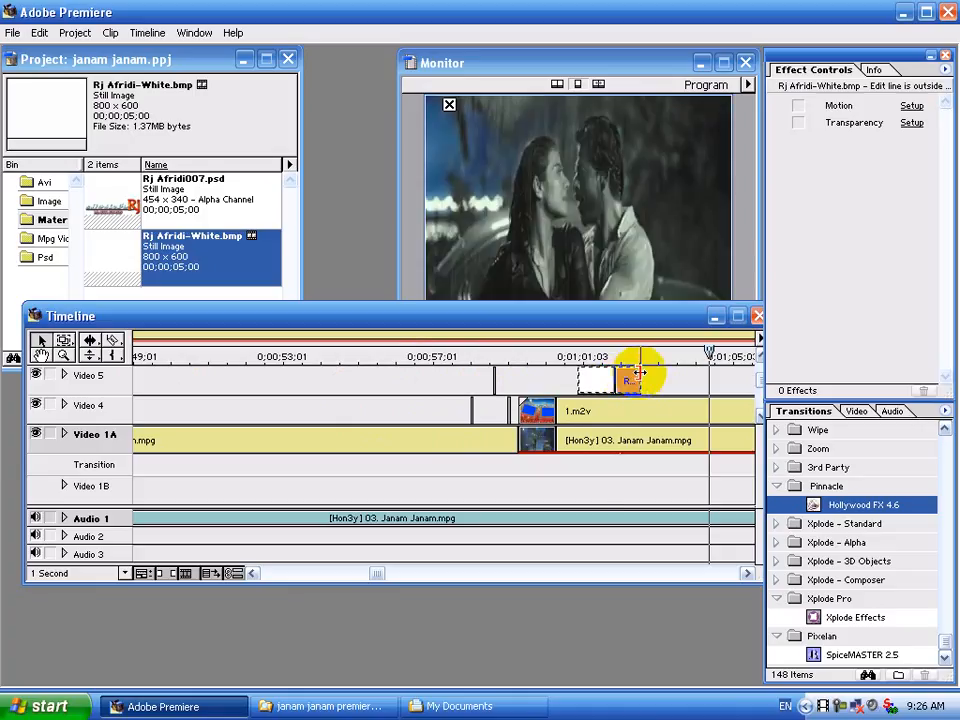
left_click(527, 354)
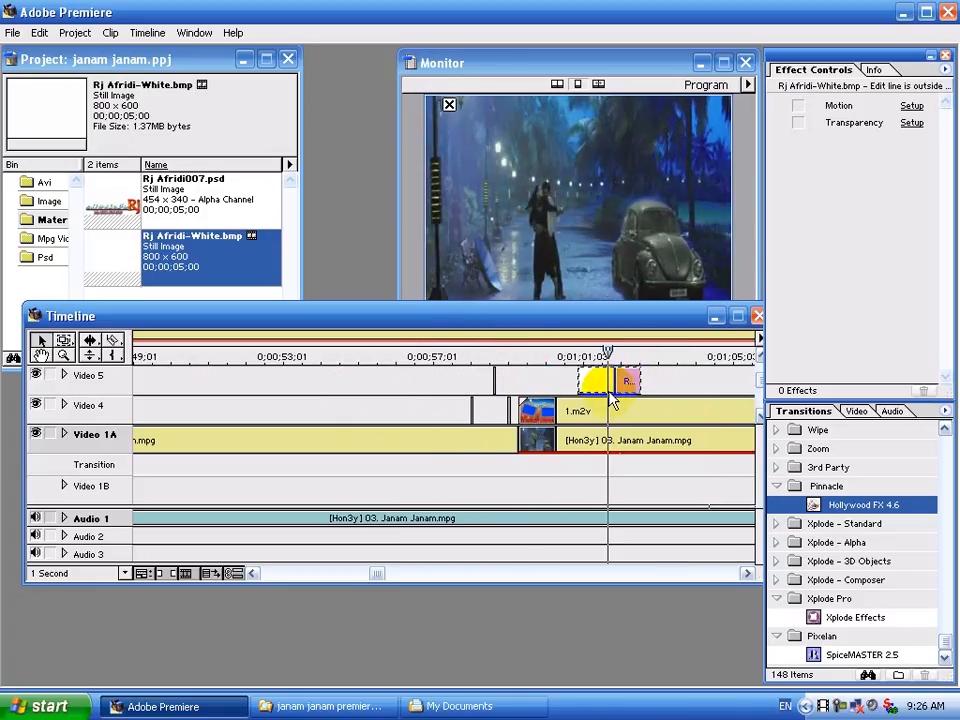
left_click_drag(637, 380, 605, 381)
left_click(546, 358)
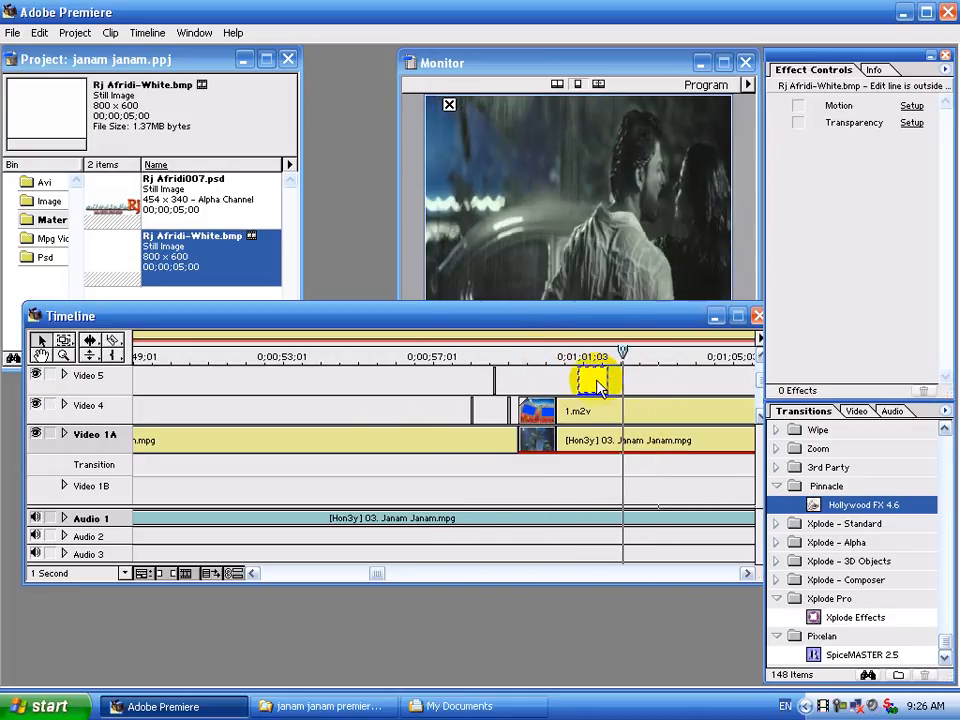
Select the two Video 5 stills over the 1.m2v start and replay both flashes.
left_click(596, 382)
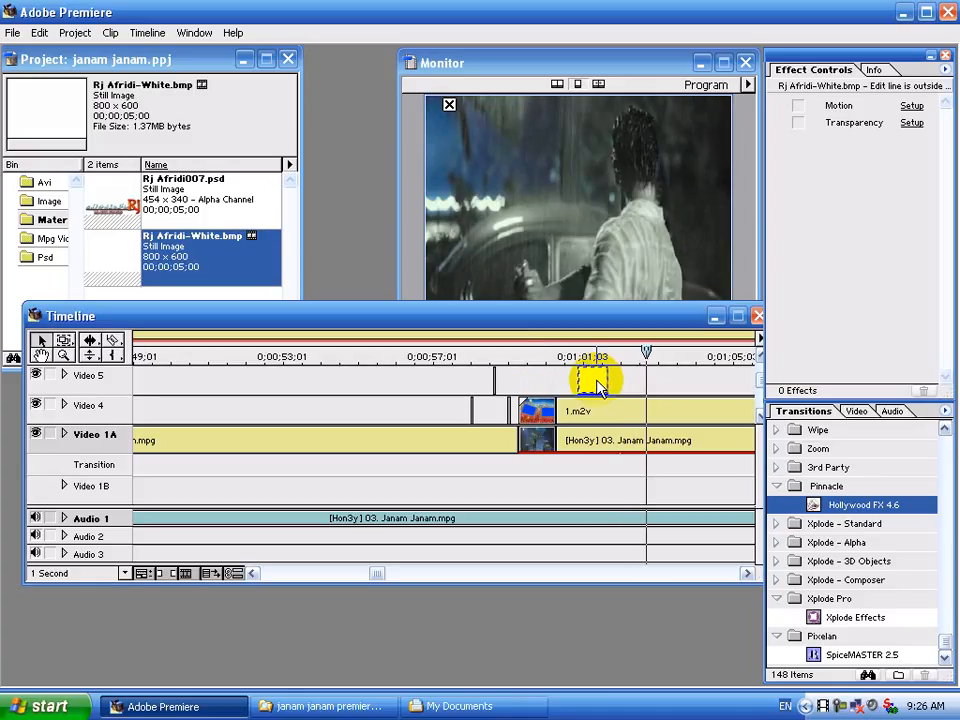
left_click(545, 386)
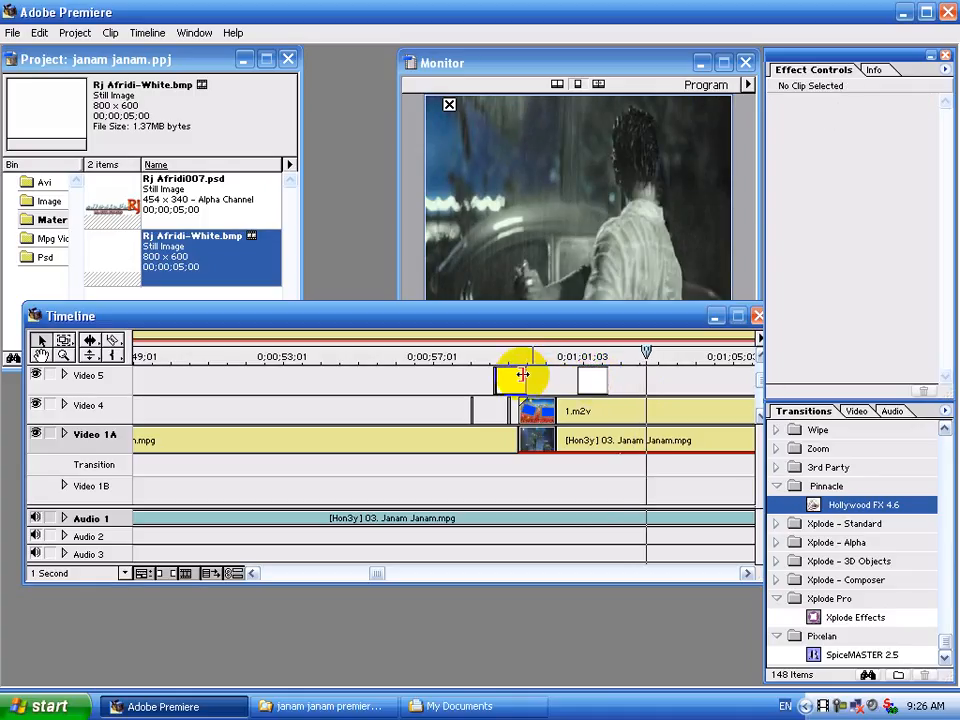
left_click(538, 381)
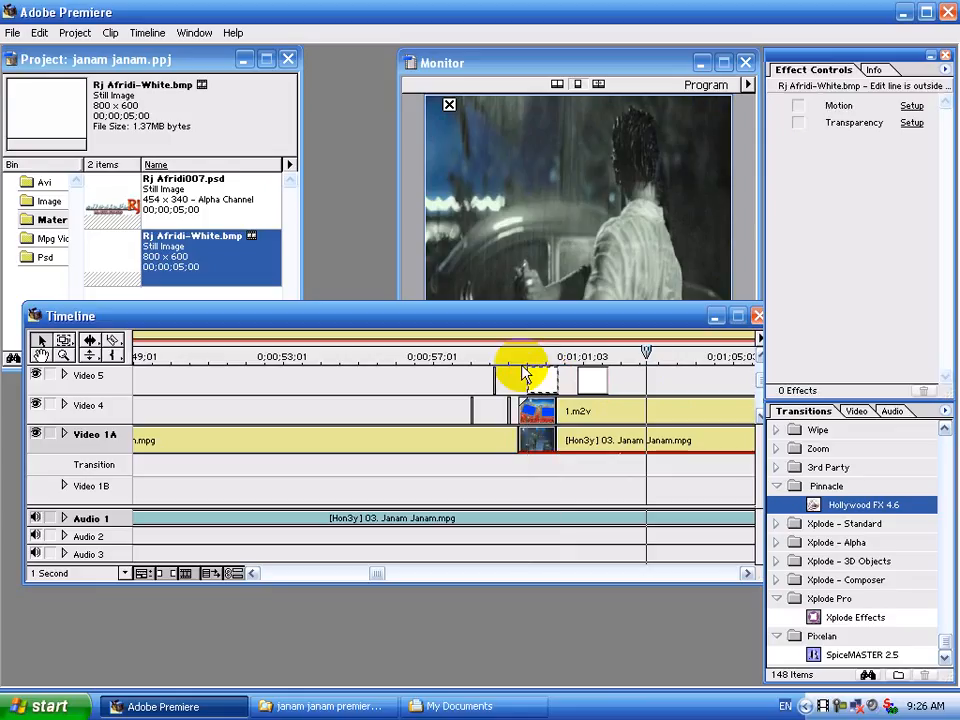
left_click(456, 352)
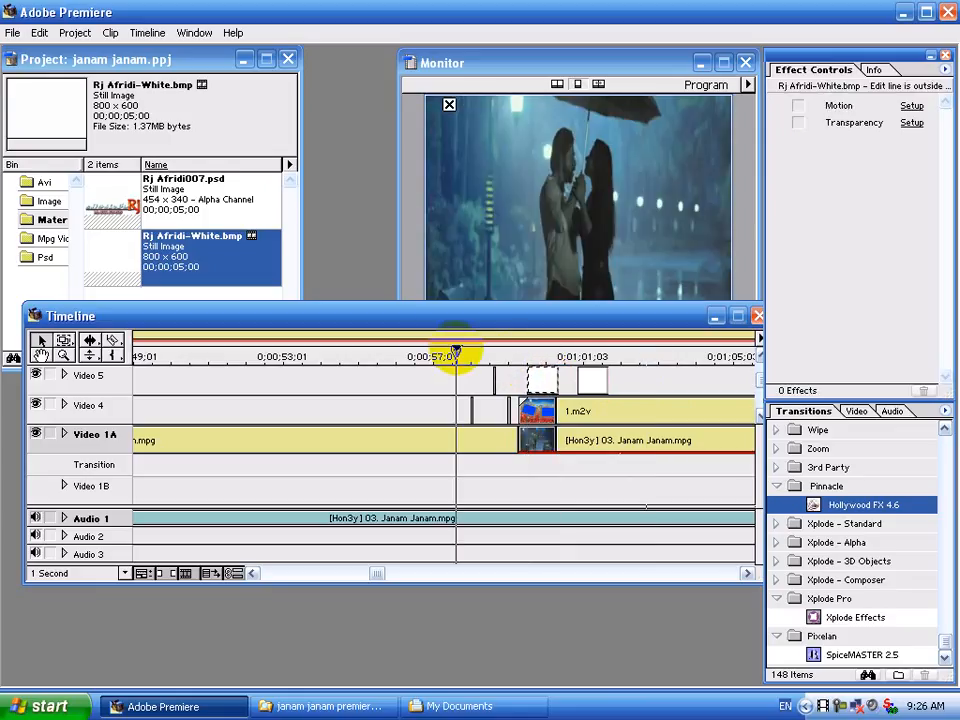
key("space")
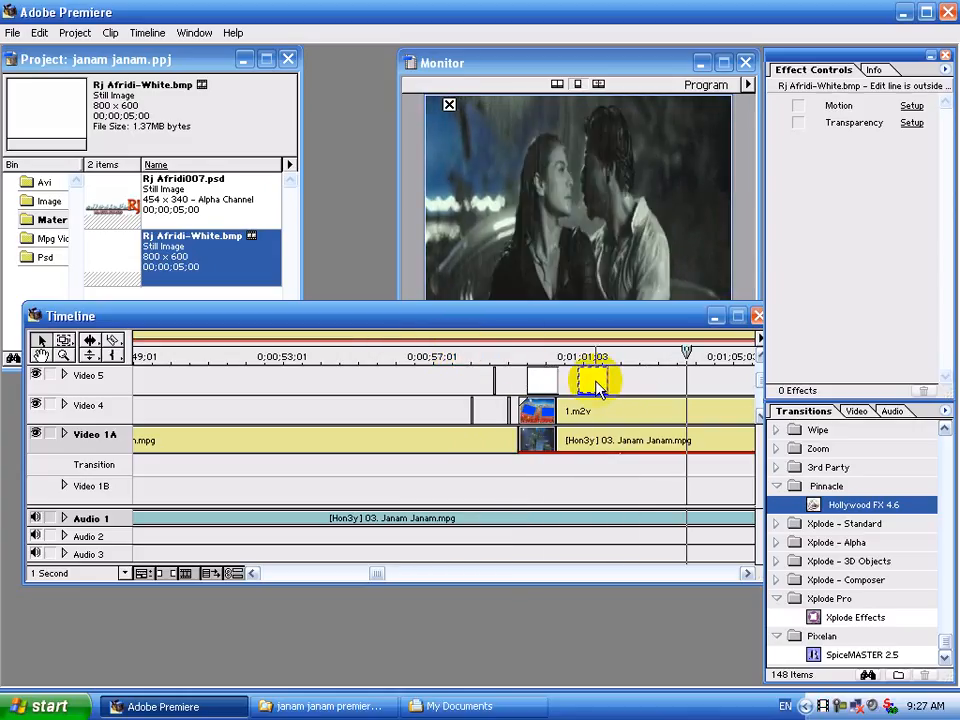
left_click(595, 384)
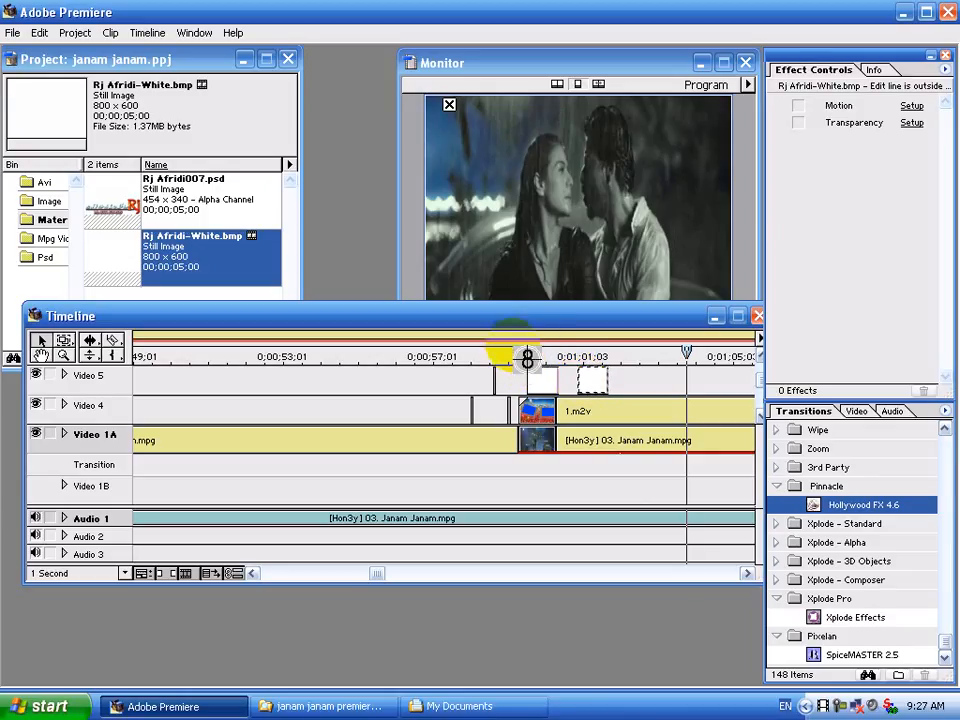
Zoom the timeline to 4-second units, scroll to the 1.m2v overlay near 0;01;25, and play from there.
left_click(72, 573)
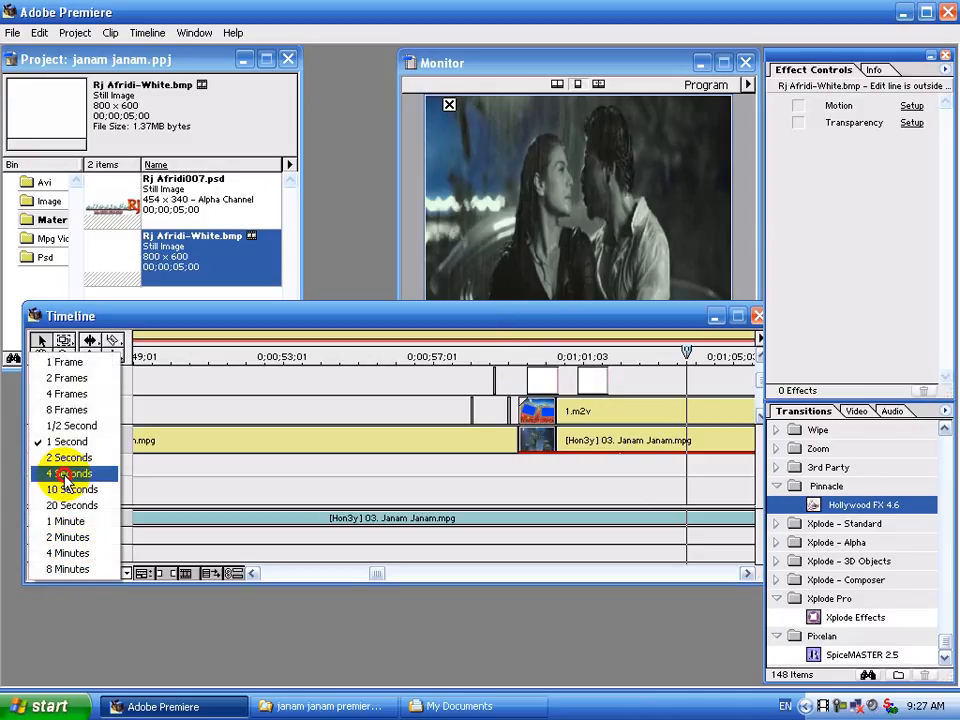
left_click(66, 474)
left_click_drag(251, 575, 253, 574)
left_click_drag(325, 579, 398, 573)
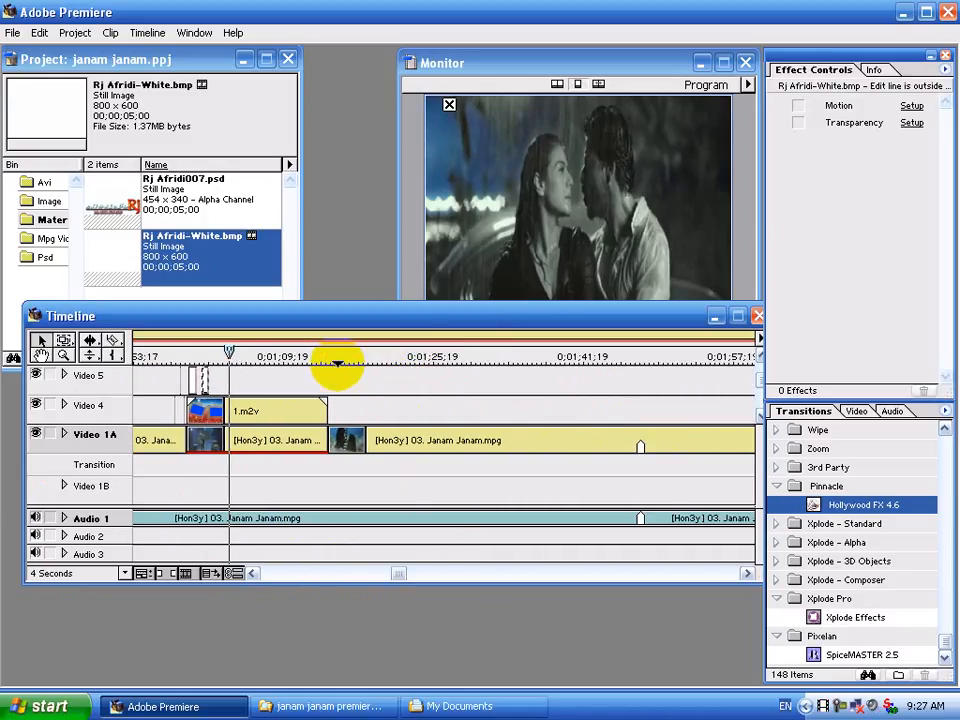
left_click(334, 358)
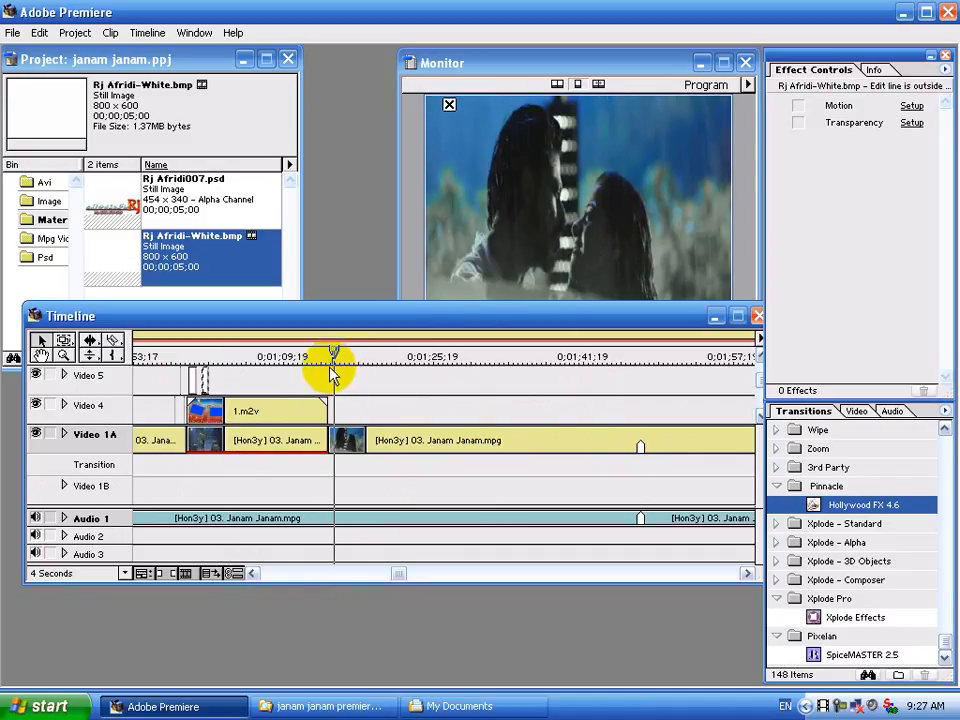
key("space")
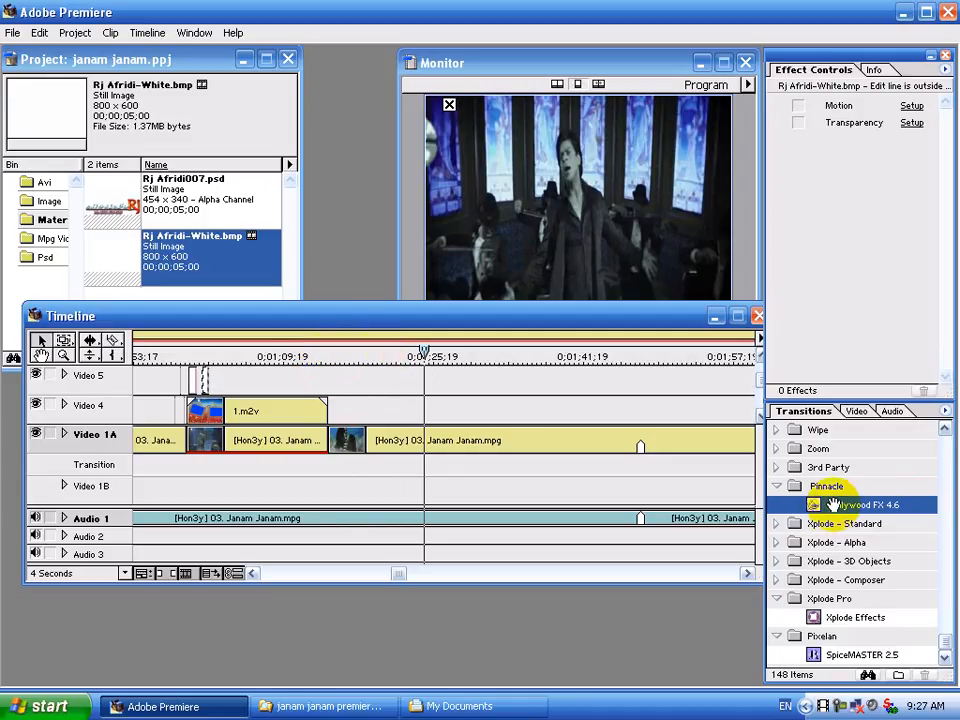
Drop a Hollywood FX 4.6 transition onto the Transition track near 0;01;25.
left_click_drag(820, 505, 443, 472)
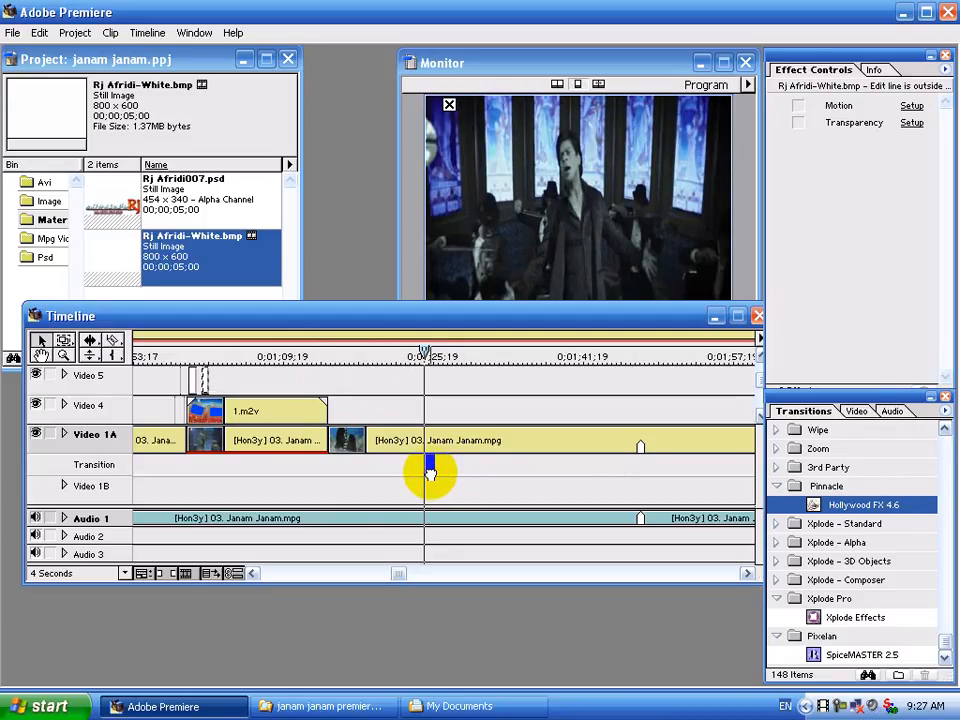
left_click_drag(430, 472, 434, 475)
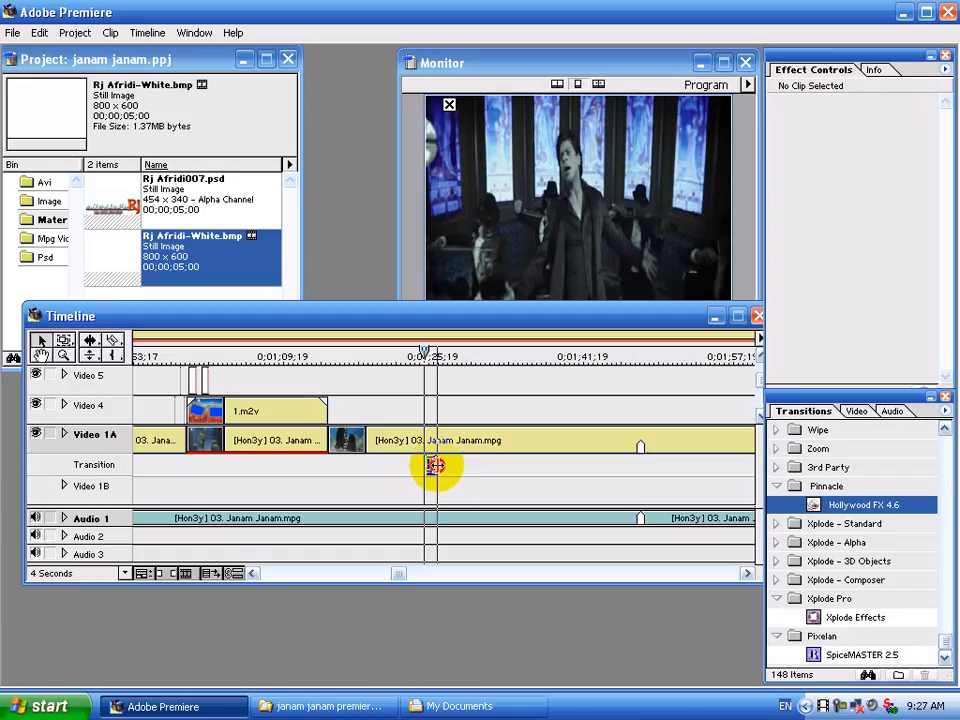
double_click(432, 470)
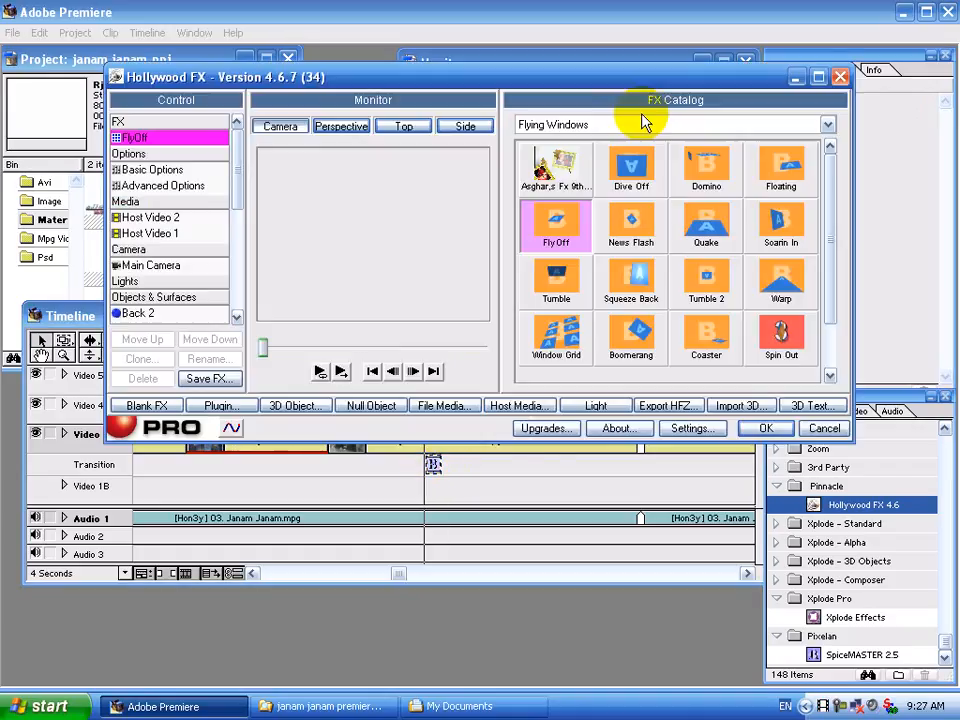
Browse the FX Catalog categories to Ripples and Circles and apply the Loop T Loop 1 effect.
left_click(643, 126)
scroll(643, 297, "down", 20)
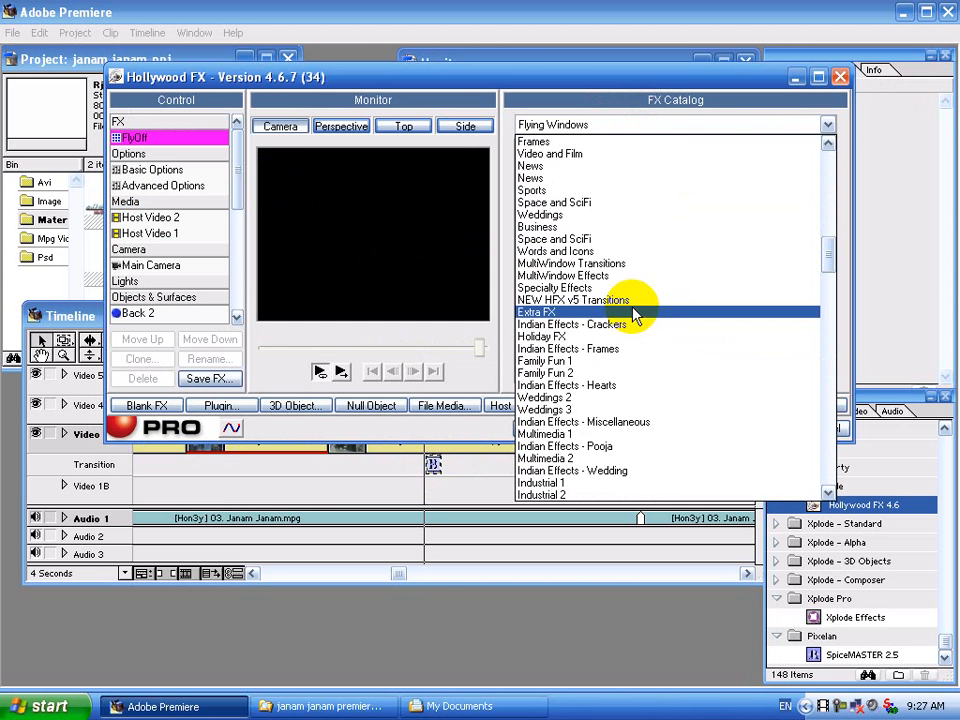
scroll(604, 171, "up", 3)
left_click(589, 167)
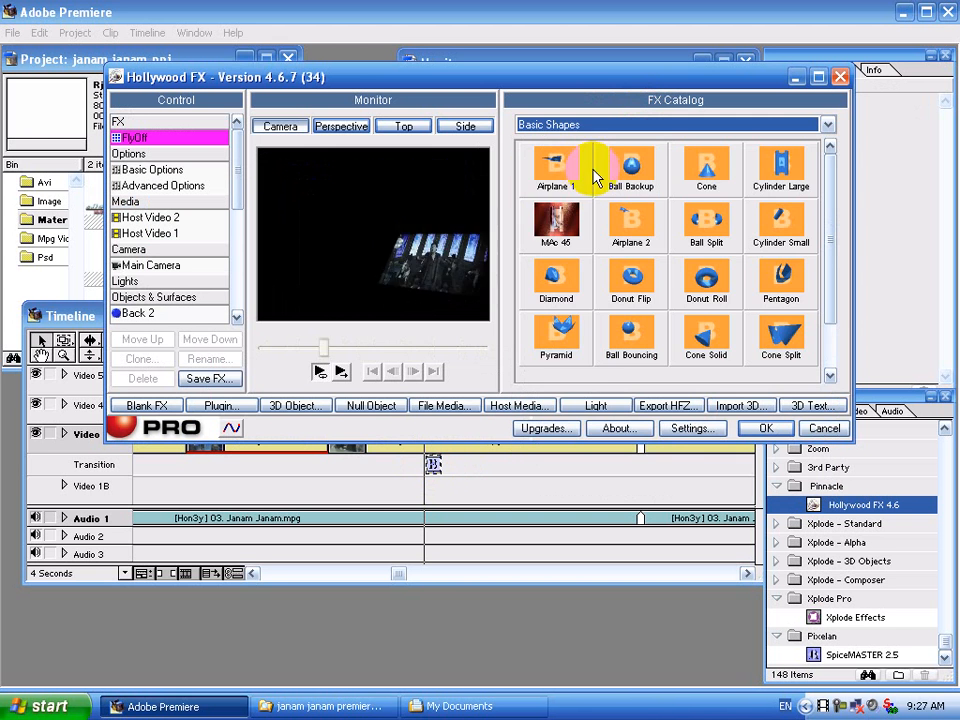
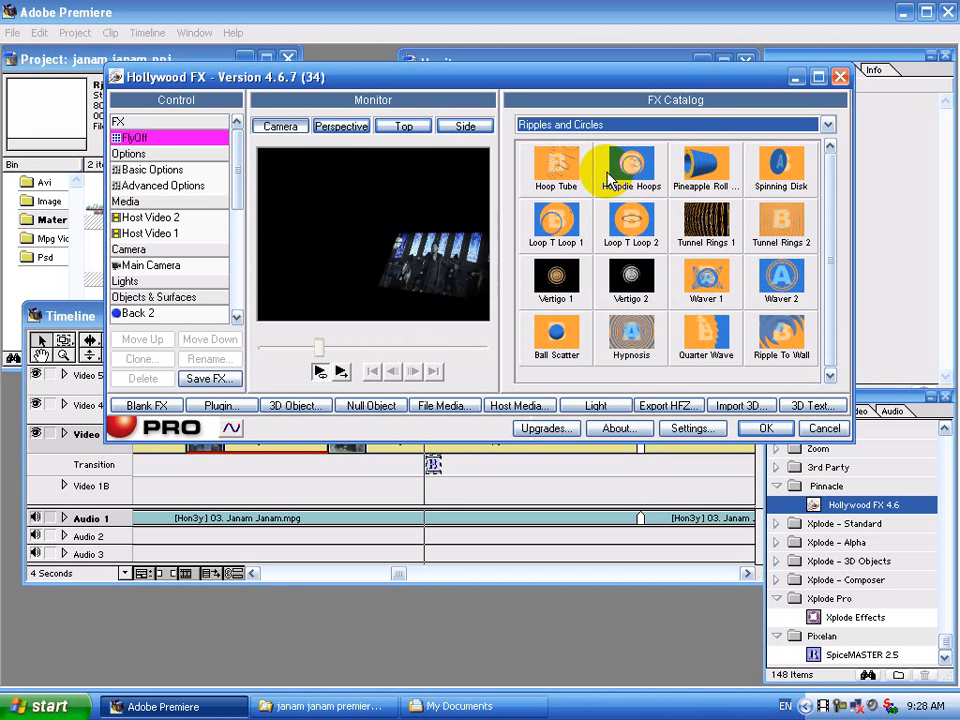
left_click(549, 228)
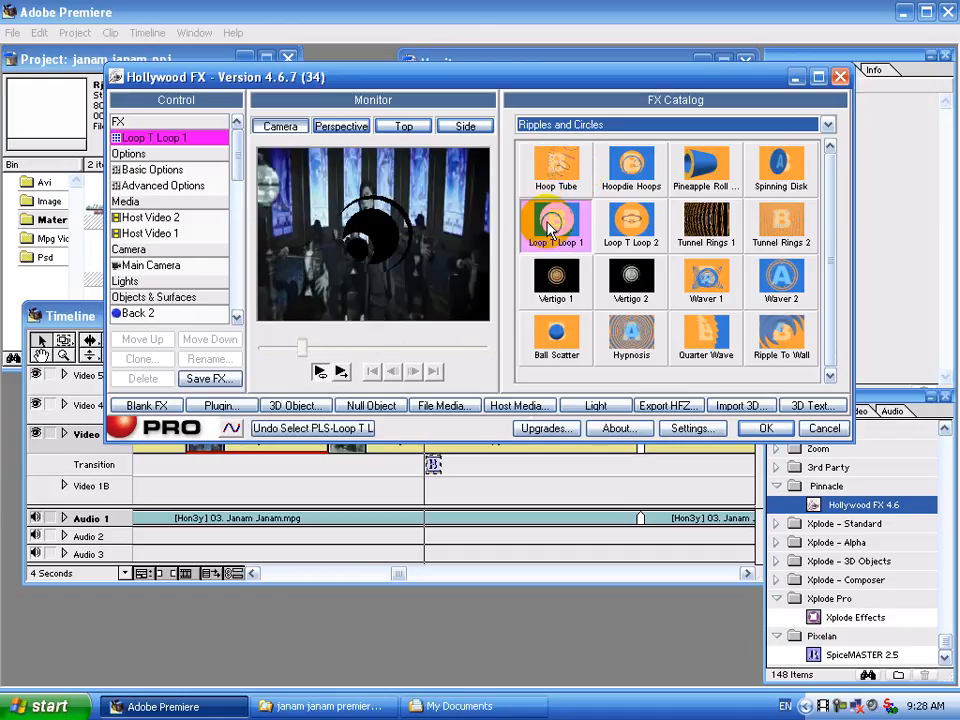
left_click(763, 430)
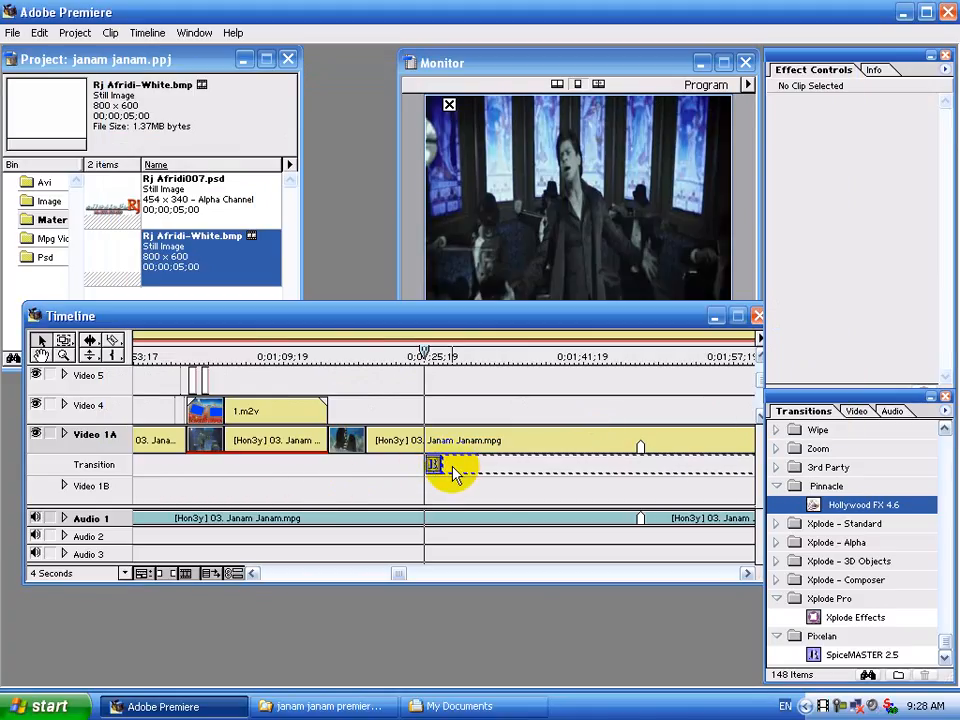
Reopen the transition, try Tunnel Rings 1, then apply Waver 2 instead.
double_click(450, 466)
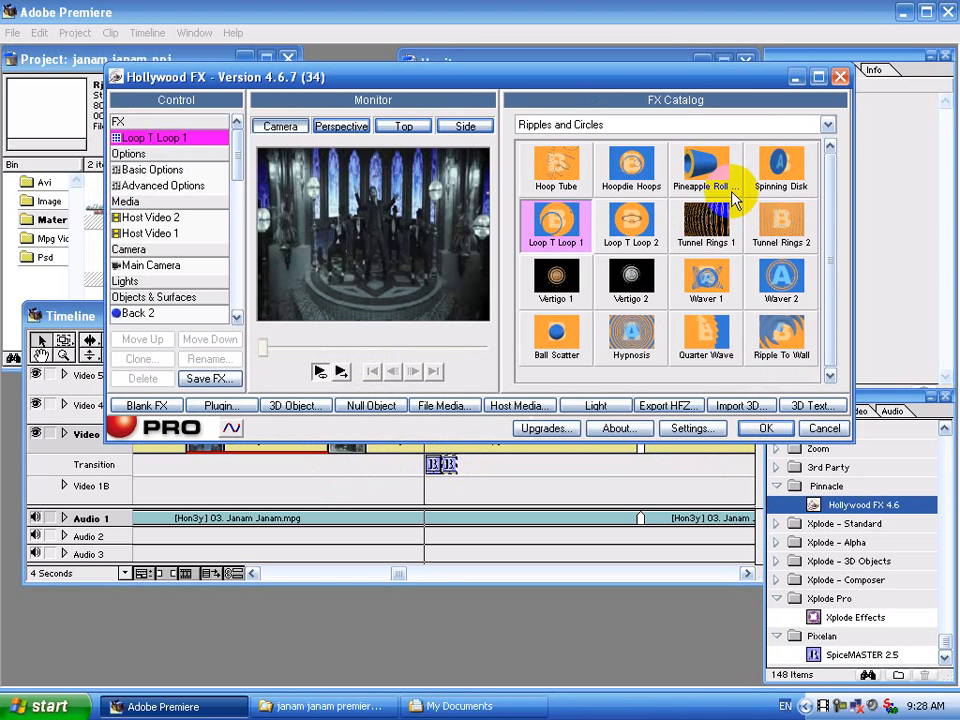
left_click(706, 221)
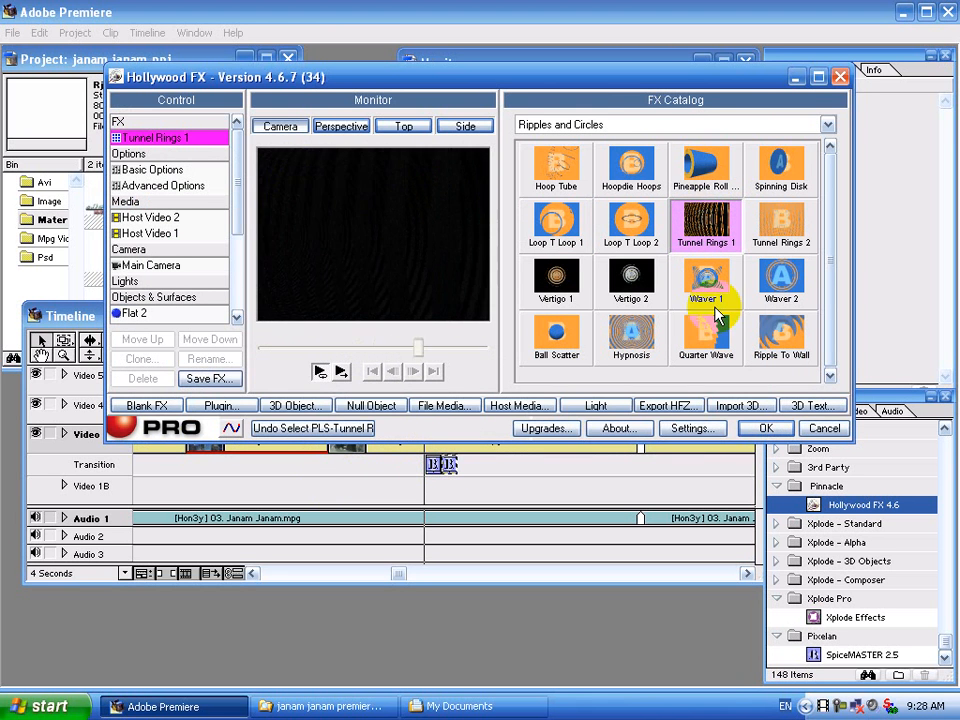
left_click(780, 280)
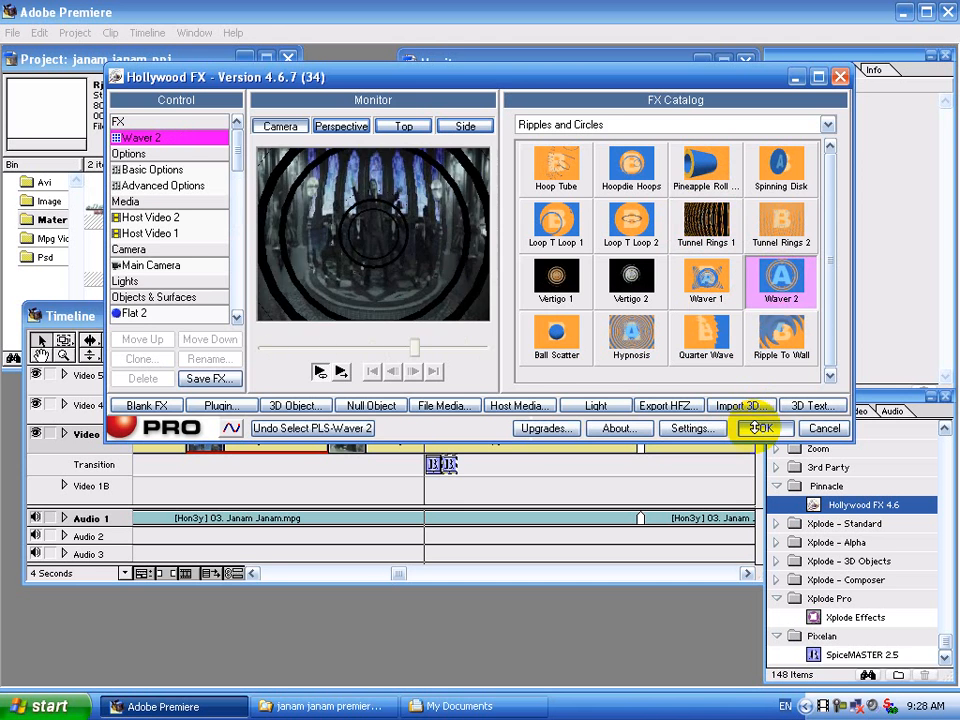
left_click(765, 427)
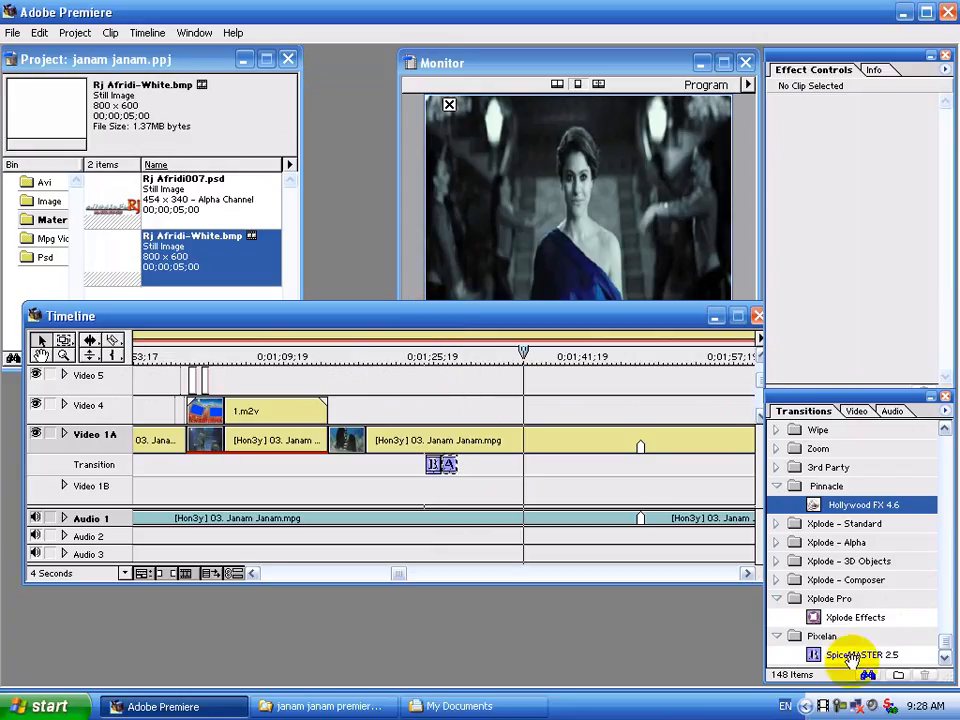
Place a SpiceMASTER 2.5 transition after the first one, using the Blinds1 H spice from Bands2.
left_click_drag(848, 657, 500, 473)
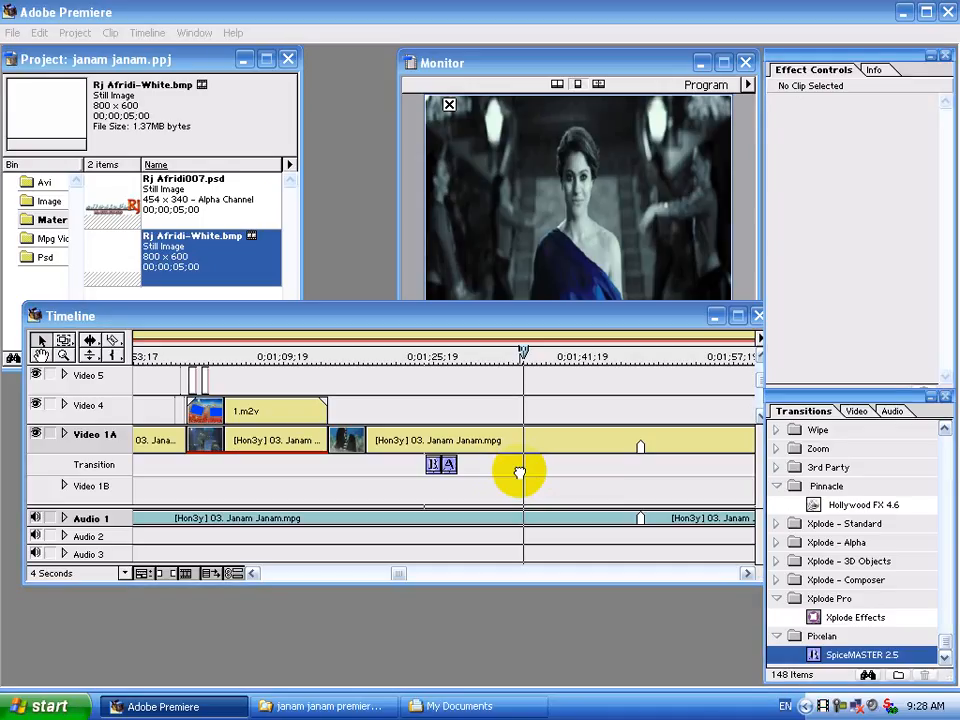
left_click_drag(519, 473, 521, 474)
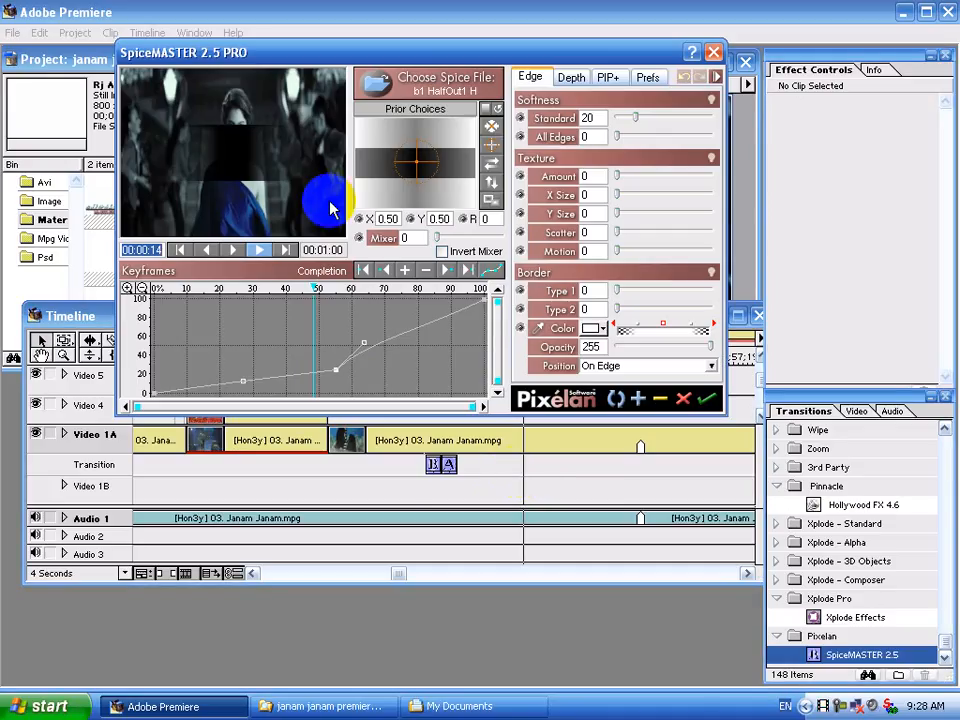
left_click(440, 84)
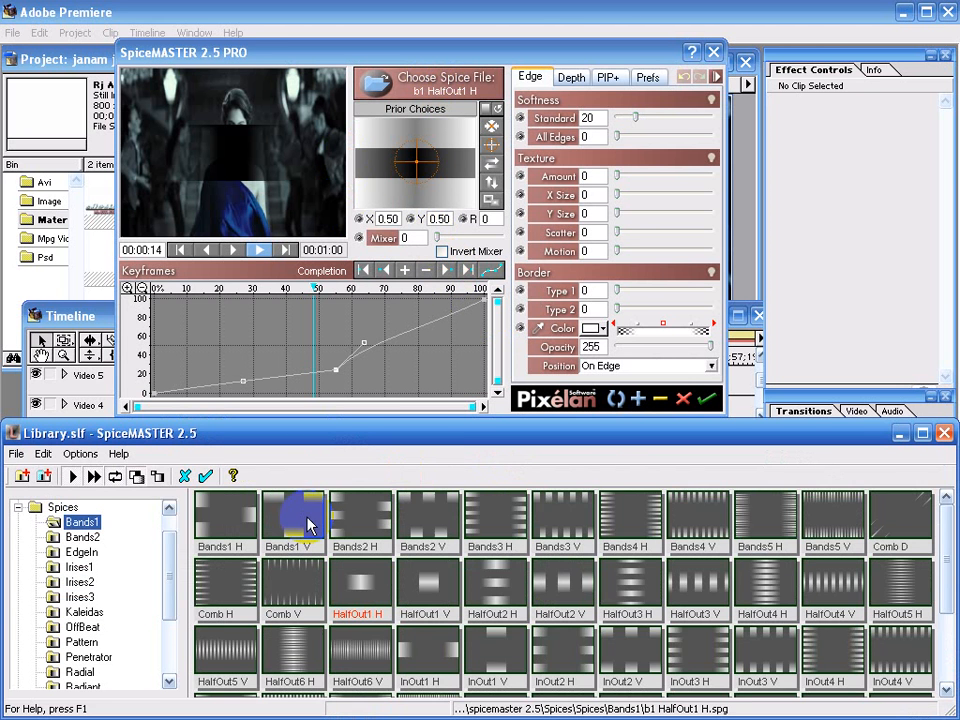
left_click(84, 537)
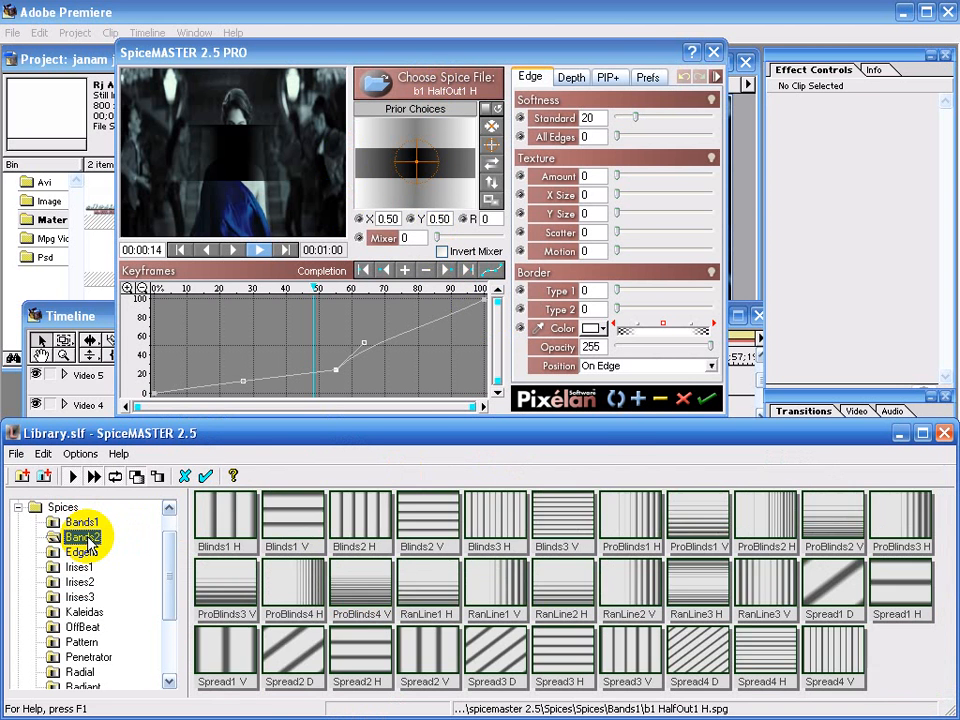
left_click(215, 520)
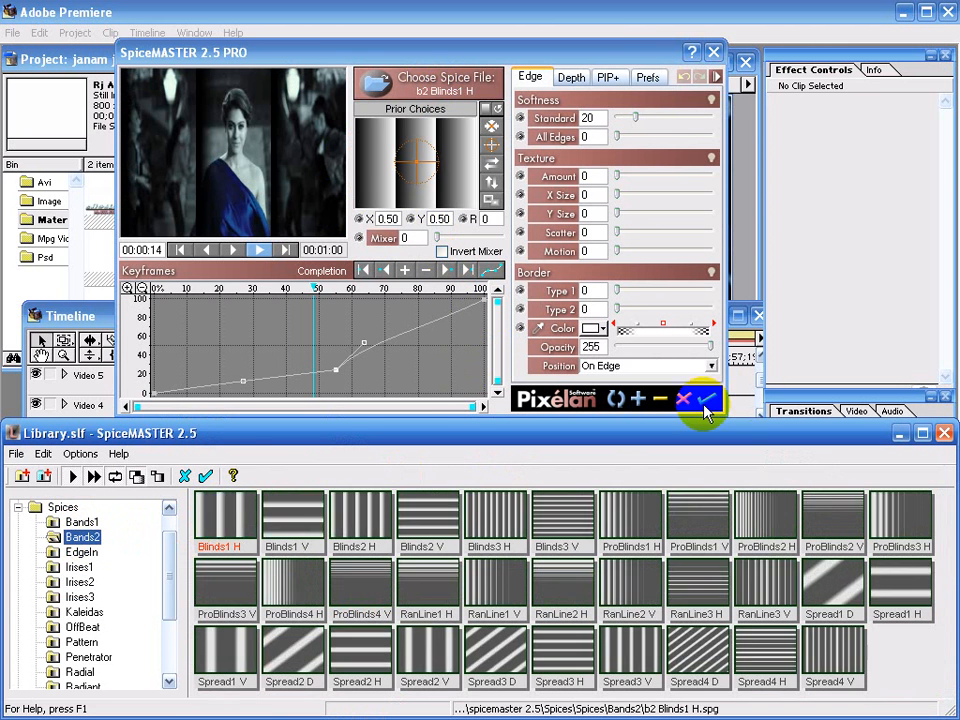
left_click(704, 400)
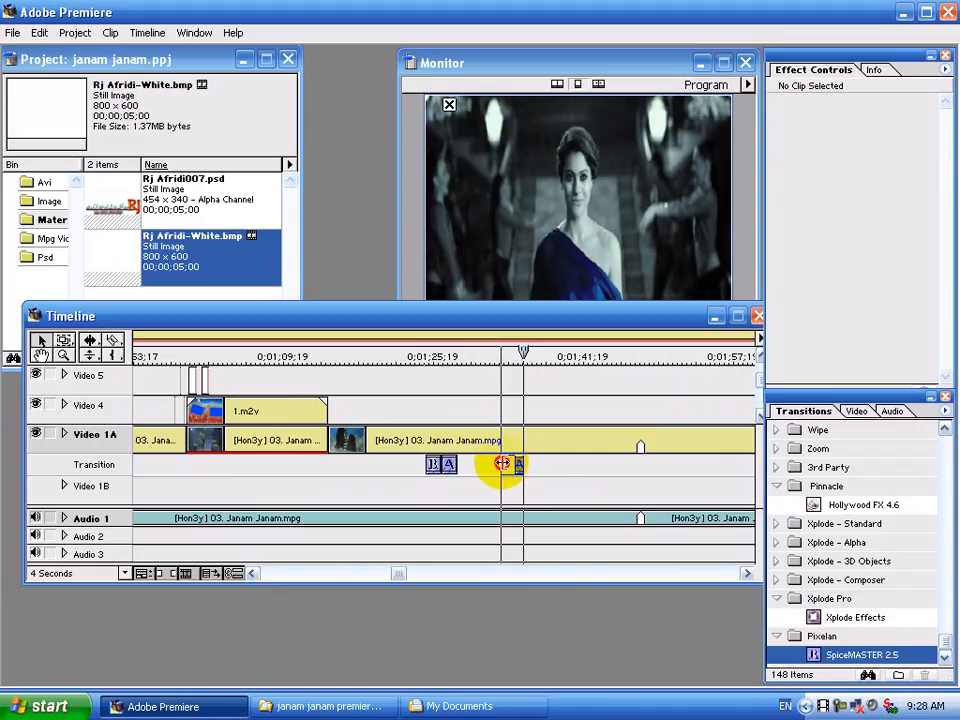
Drop B 002.bmp from the Image bin onto Video 1B beneath the SpiceMASTER transition.
left_click(502, 463)
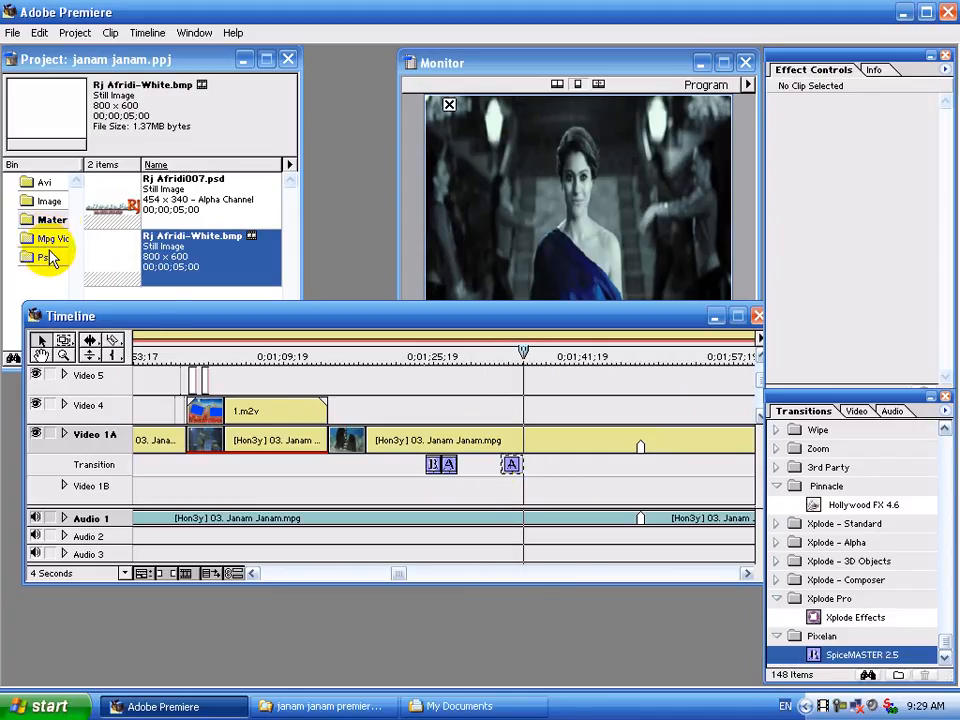
left_click(52, 201)
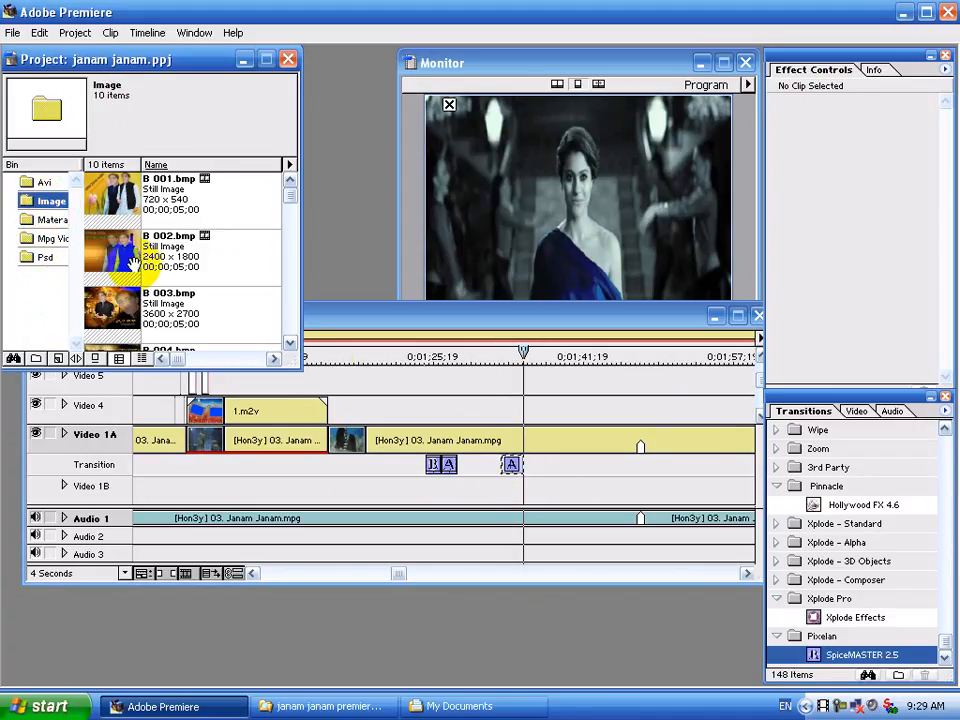
left_click_drag(110, 248, 501, 490)
Scrub the ruler back over the blinds transition to preview it.
left_click(472, 351)
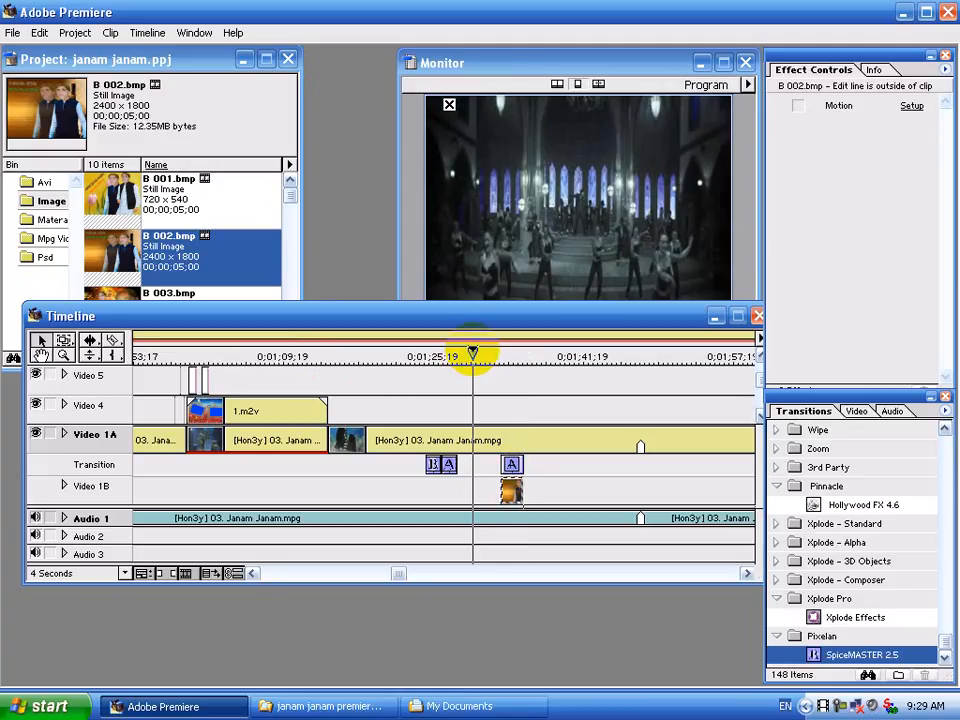
left_click_drag(473, 352, 486, 352)
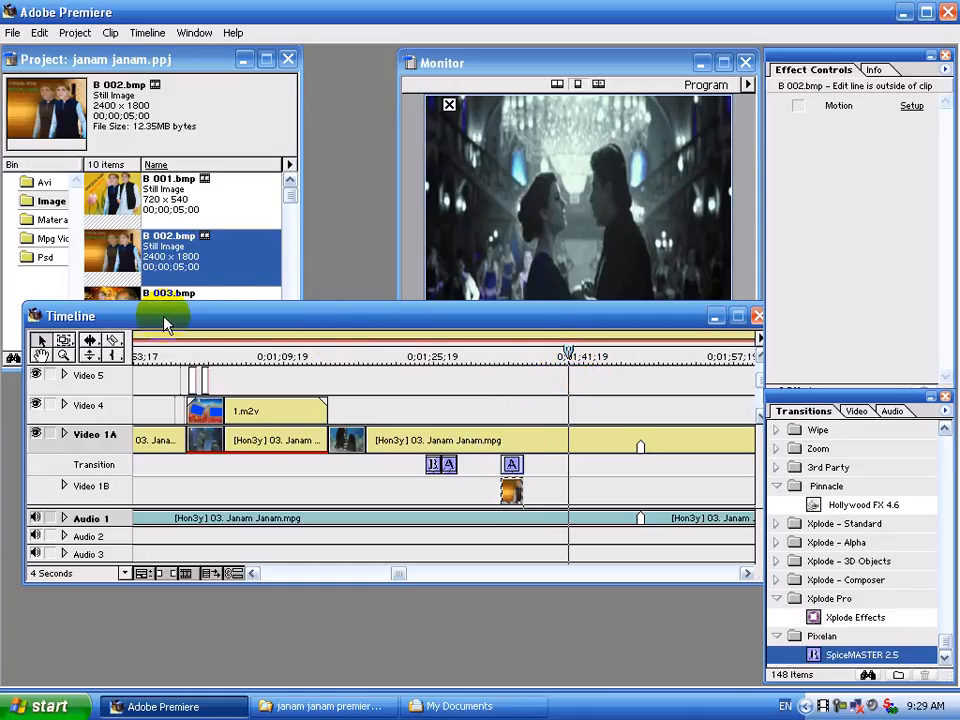
left_click_drag(167, 339, 167, 343)
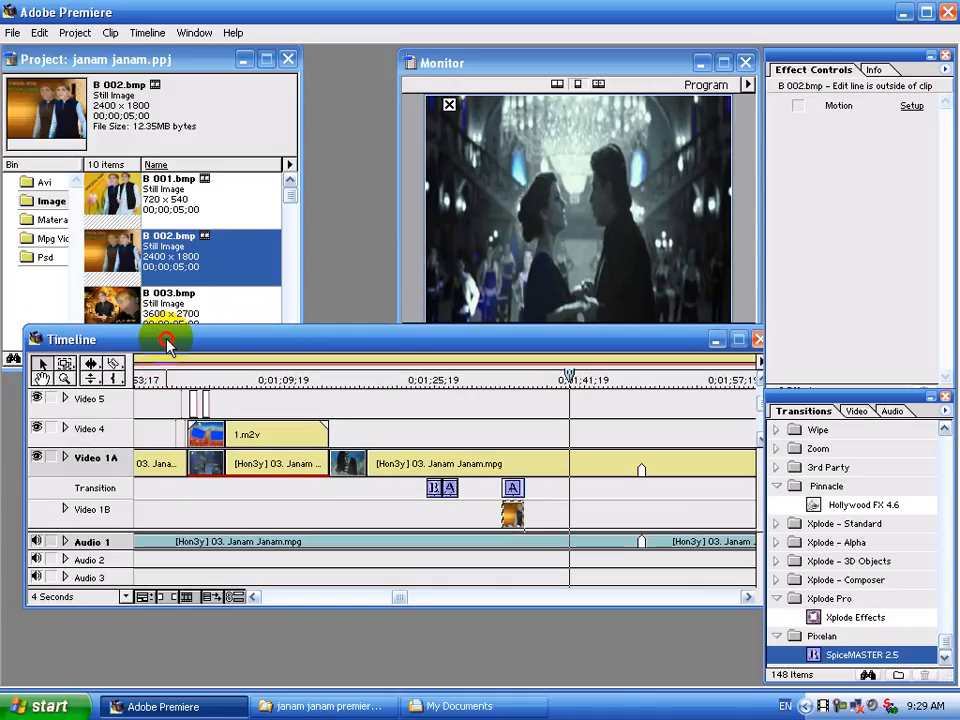
Place psd 1.PSD from the Psd bin on Video 4 at the current time.
left_click(44, 240)
left_click(47, 257)
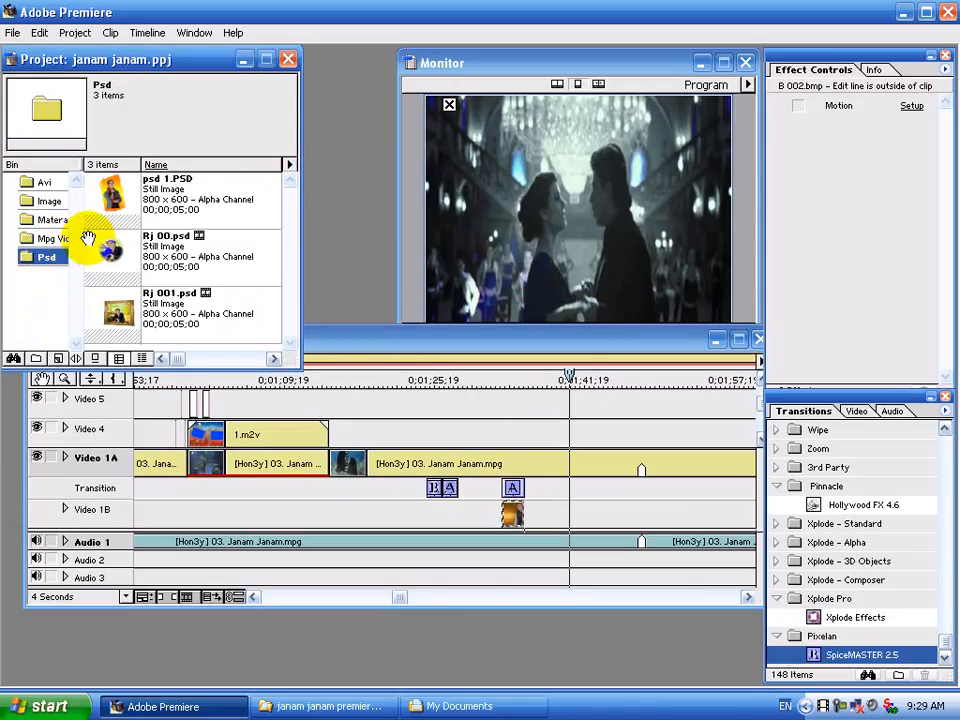
left_click_drag(112, 195, 646, 424)
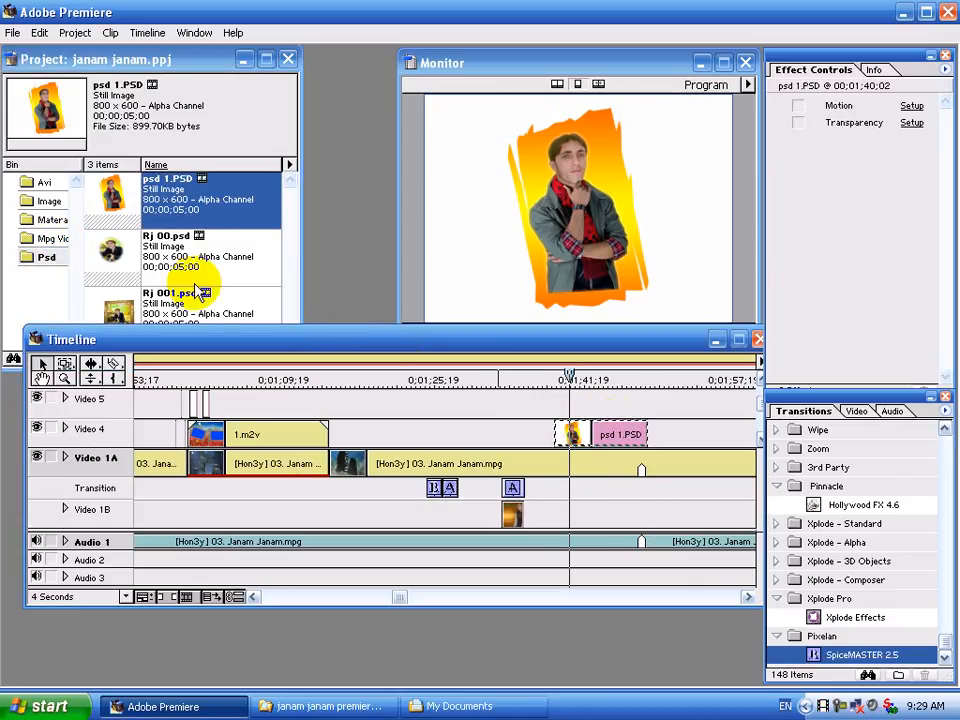
Set the psd 1.PSD overlay's transparency key type to Alpha Channel.
left_click(911, 124)
left_click(476, 287)
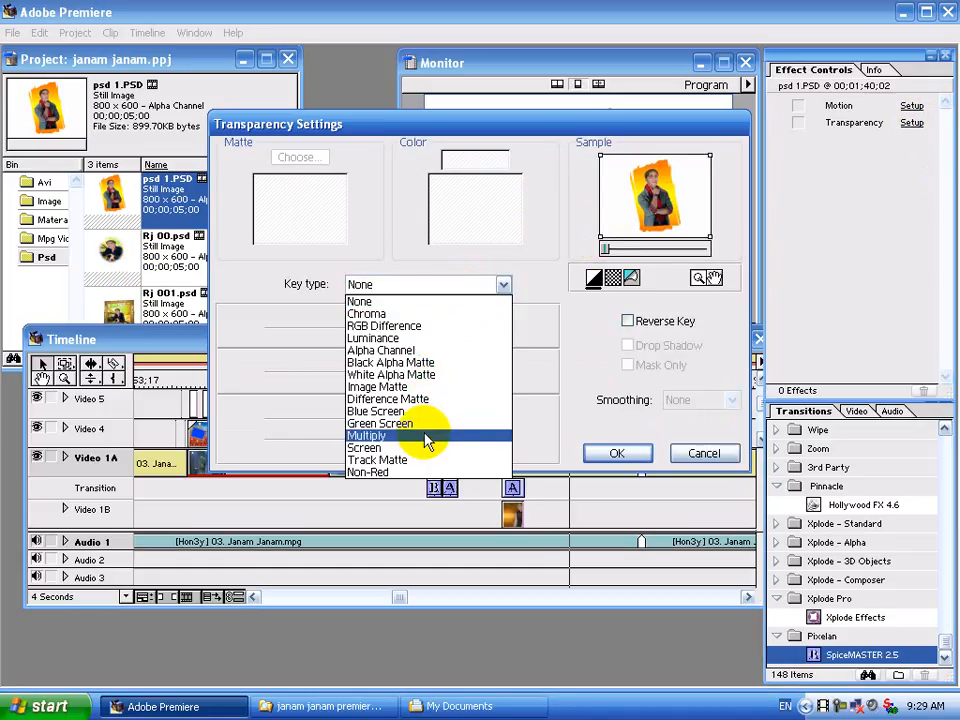
left_click(410, 350)
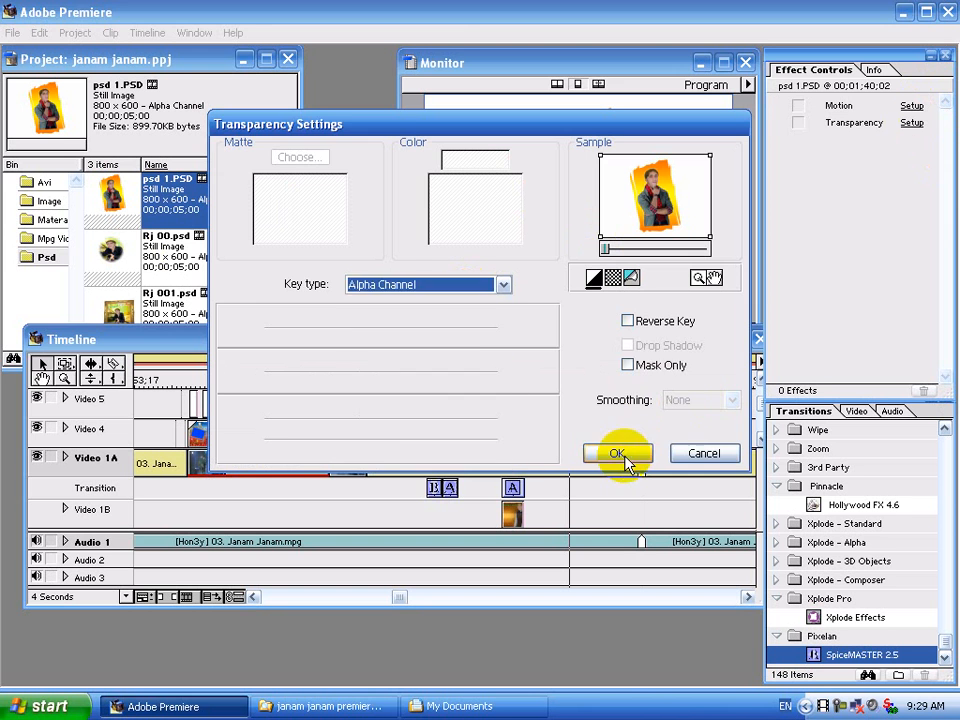
left_click(621, 456)
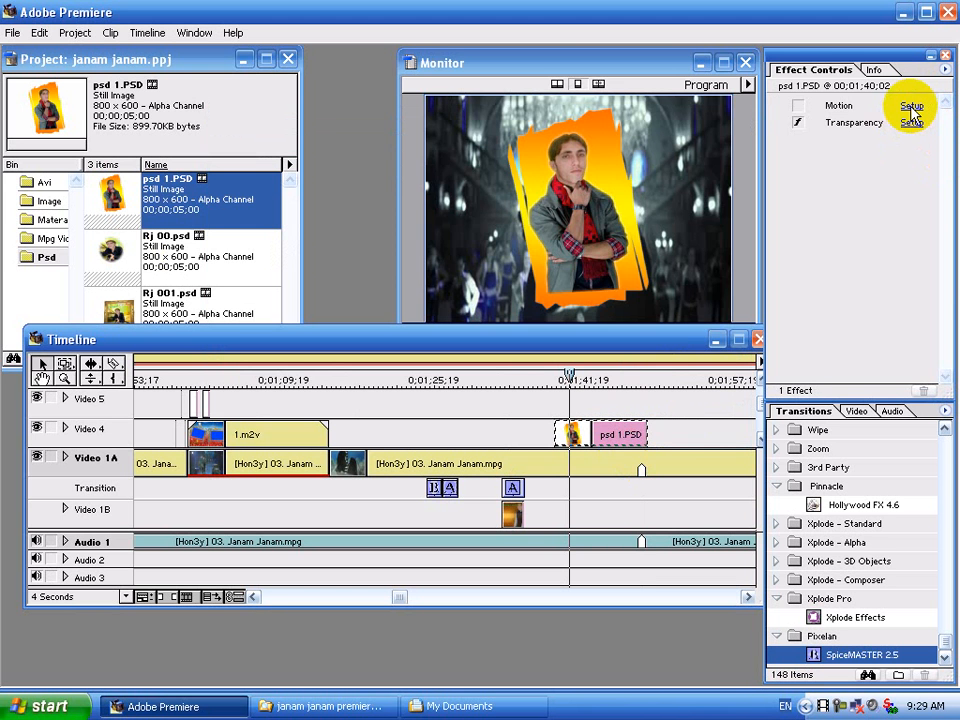
left_click(911, 106)
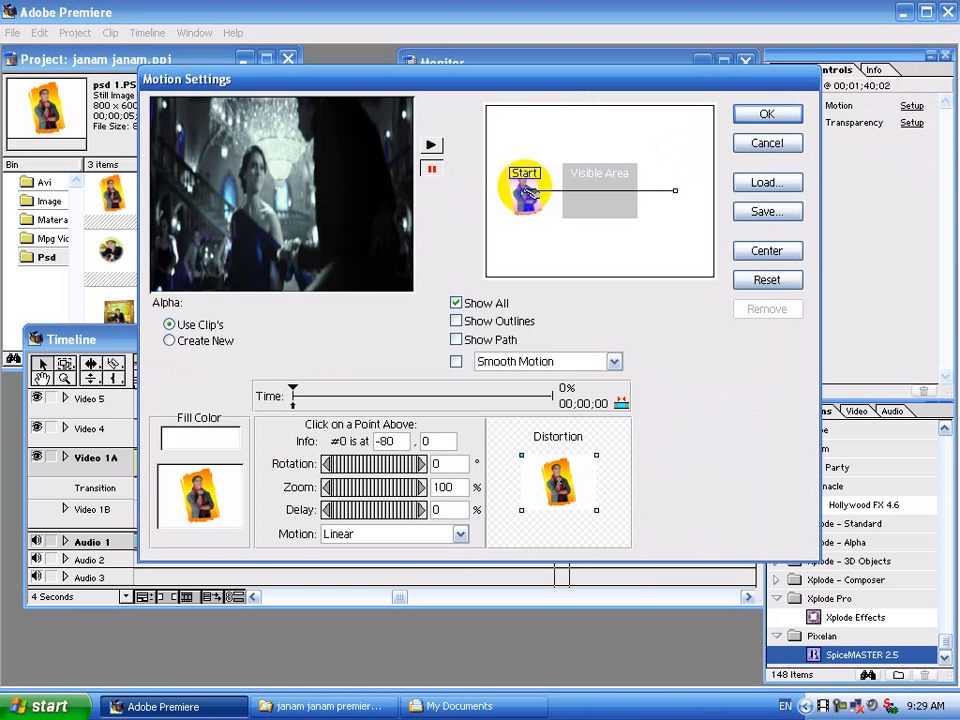
Animate psd 1.PSD at 50% zoom from a low start point up past the frame's top edge.
left_click_drag(528, 190, 632, 192)
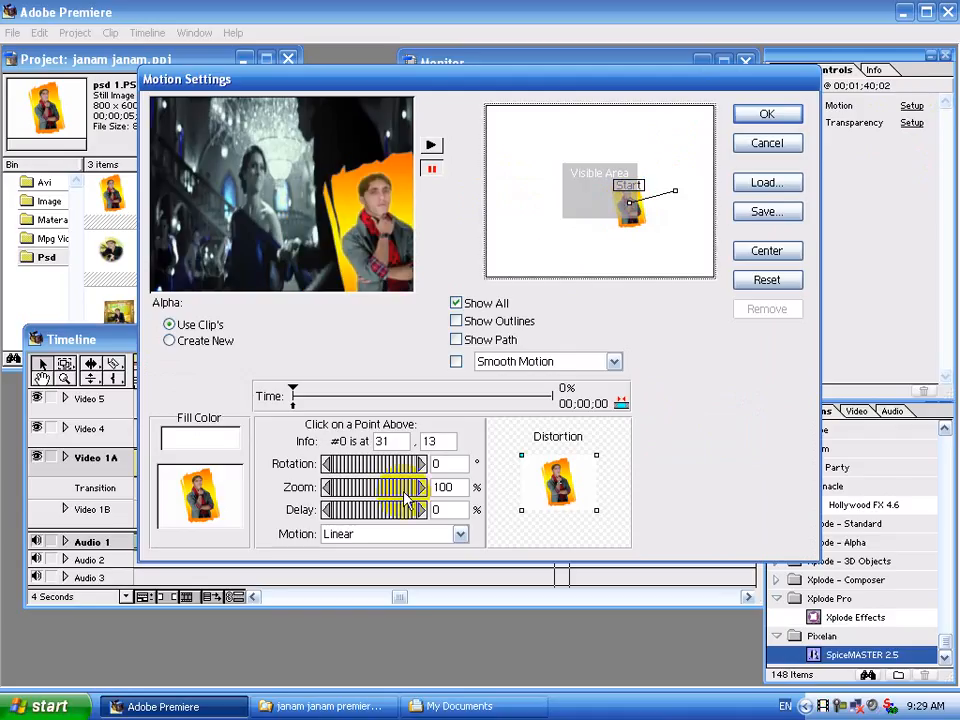
left_click_drag(400, 497, 358, 494)
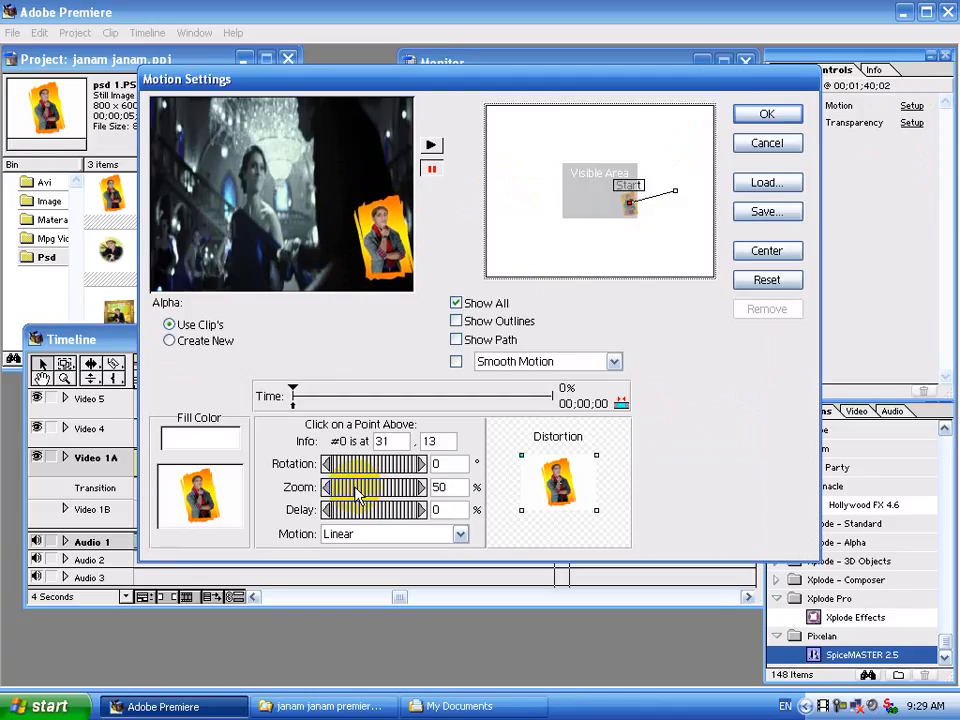
left_click_drag(629, 204, 629, 235)
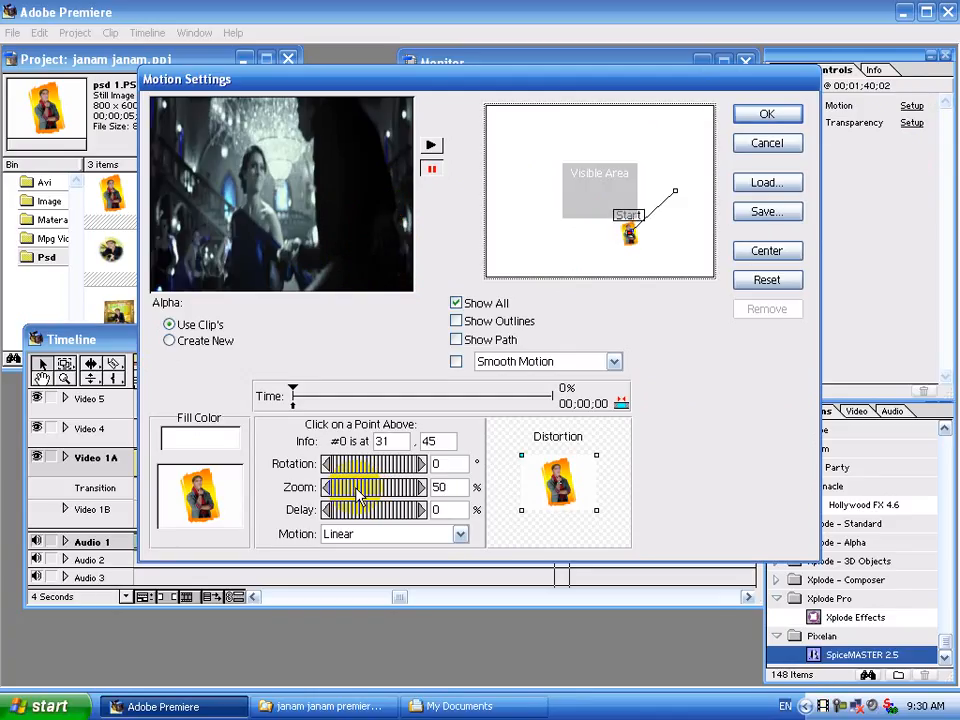
left_click(679, 194)
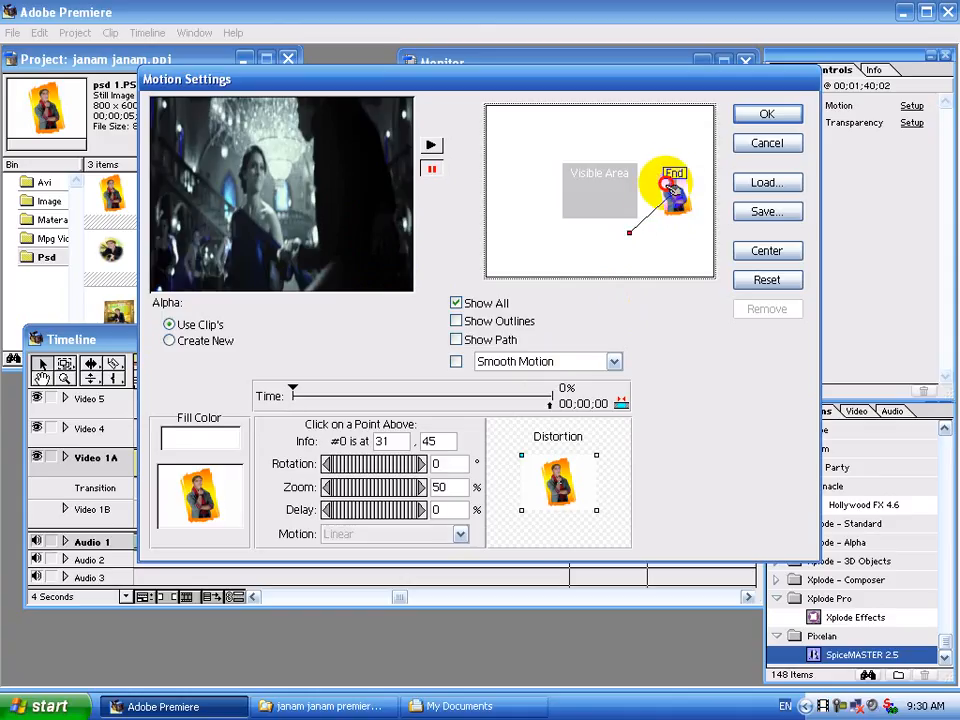
left_click_drag(630, 176, 604, 146)
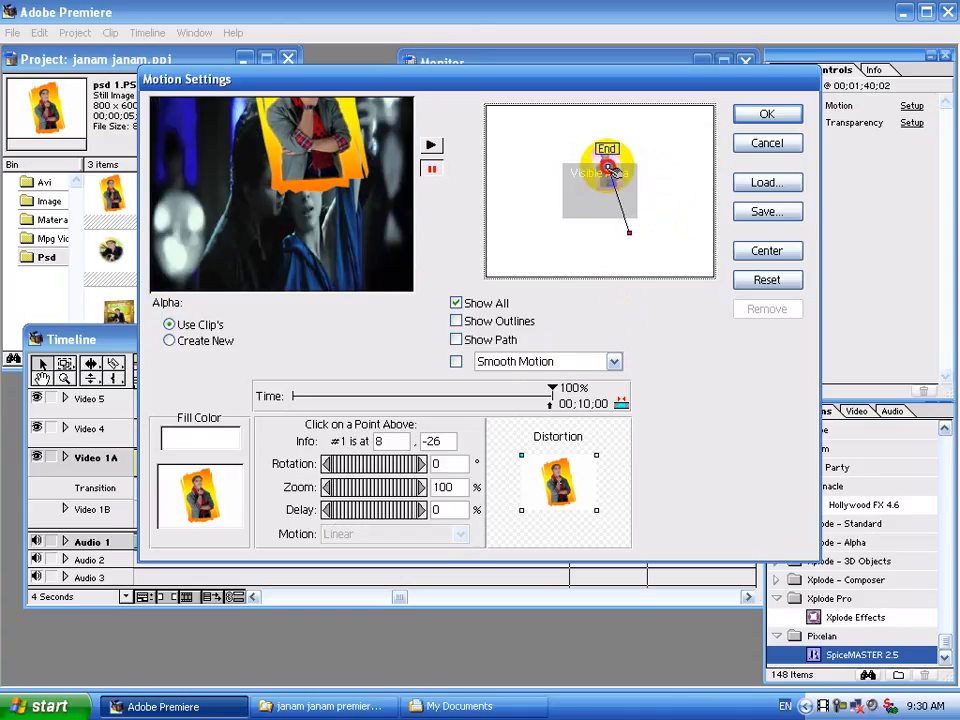
left_click_drag(400, 491, 357, 493)
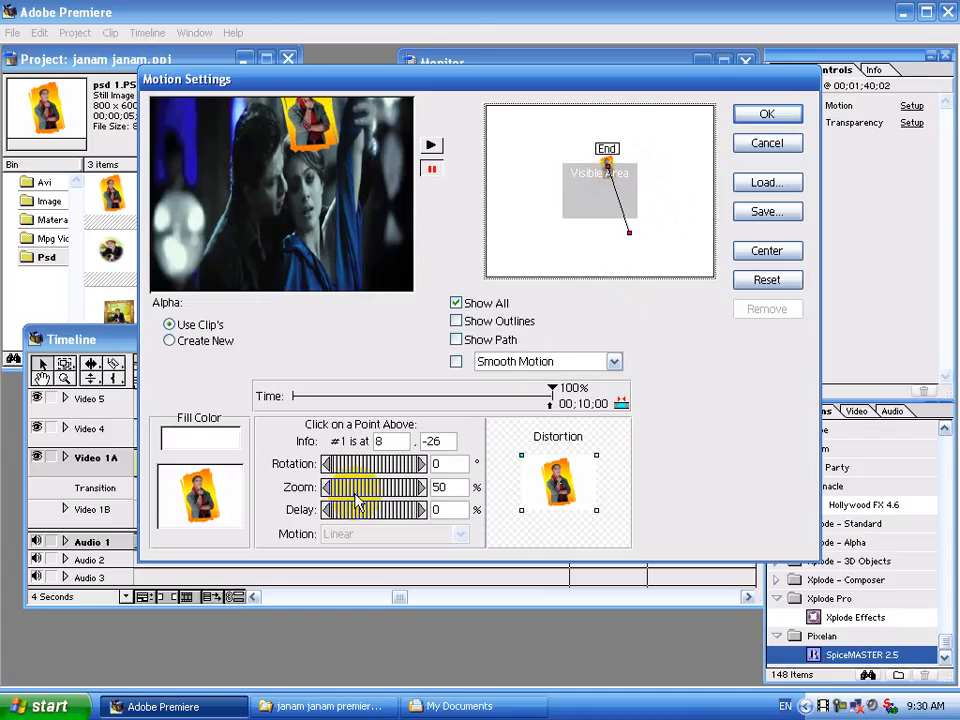
key("Right")
key("Right")
key("Right")
key("Right")
key("Right")
key("Right")
key("Right")
key("Right")
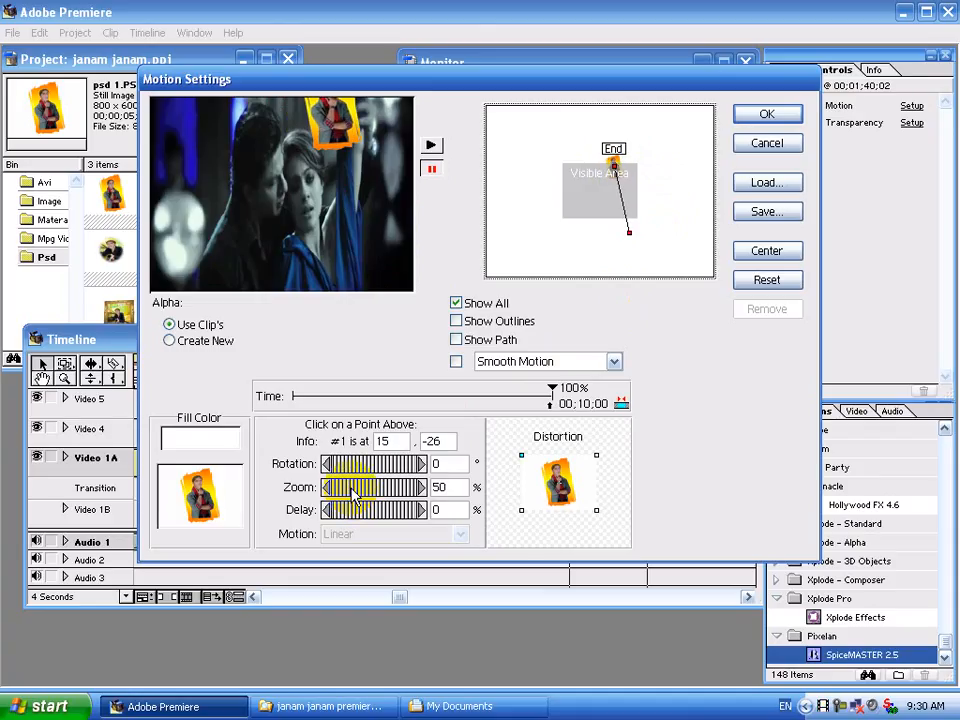
key("Up")
key("Up")
key("Up")
key("Up")
key("Up")
key("Up")
key("Up")
key("Up")
key("Up")
key("Up")
key("Up")
key("Up")
key("Up")
key("Up")
key("Up")
key("Up")
key("Up")
key("Up")
key("Up")
key("Up")
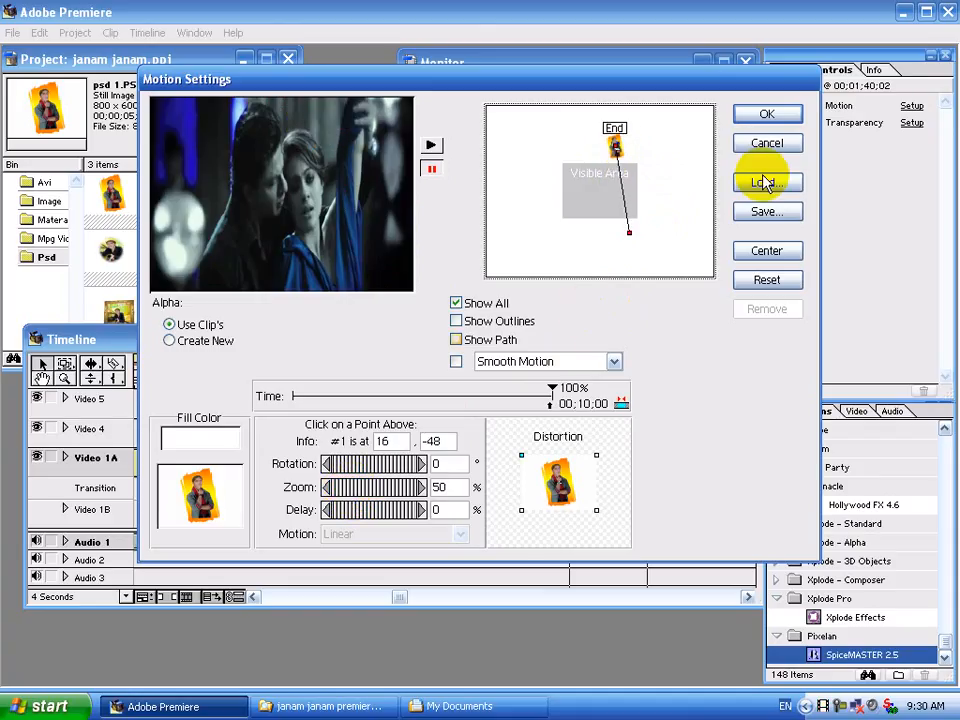
left_click(765, 116)
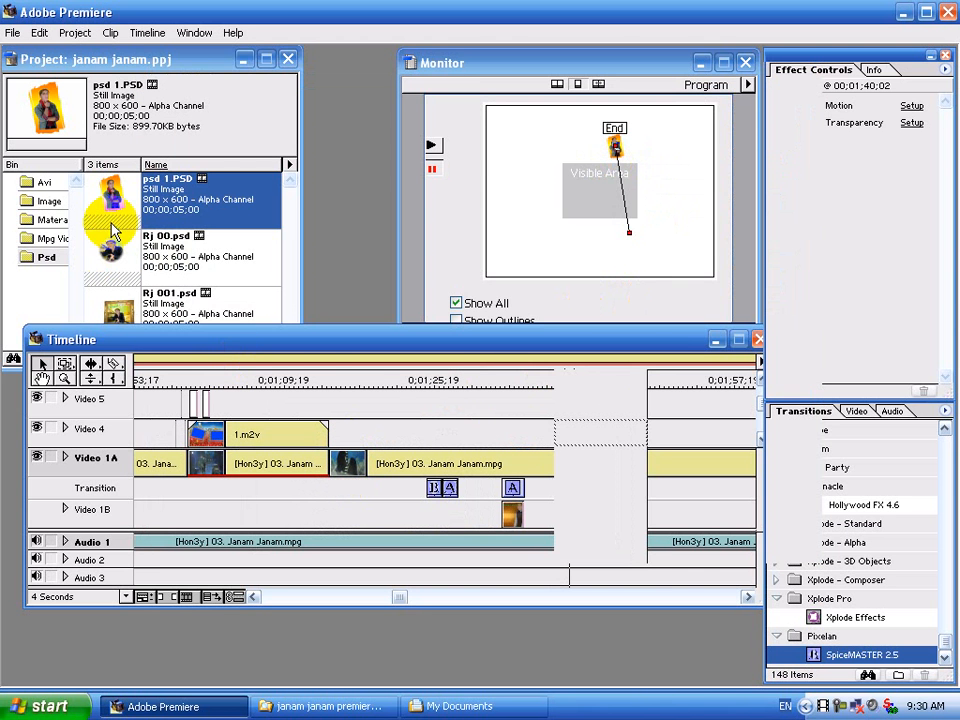
Put a copy of psd 1.PSD on Video 5 and key it by Alpha Channel.
left_click_drag(632, 381, 648, 405)
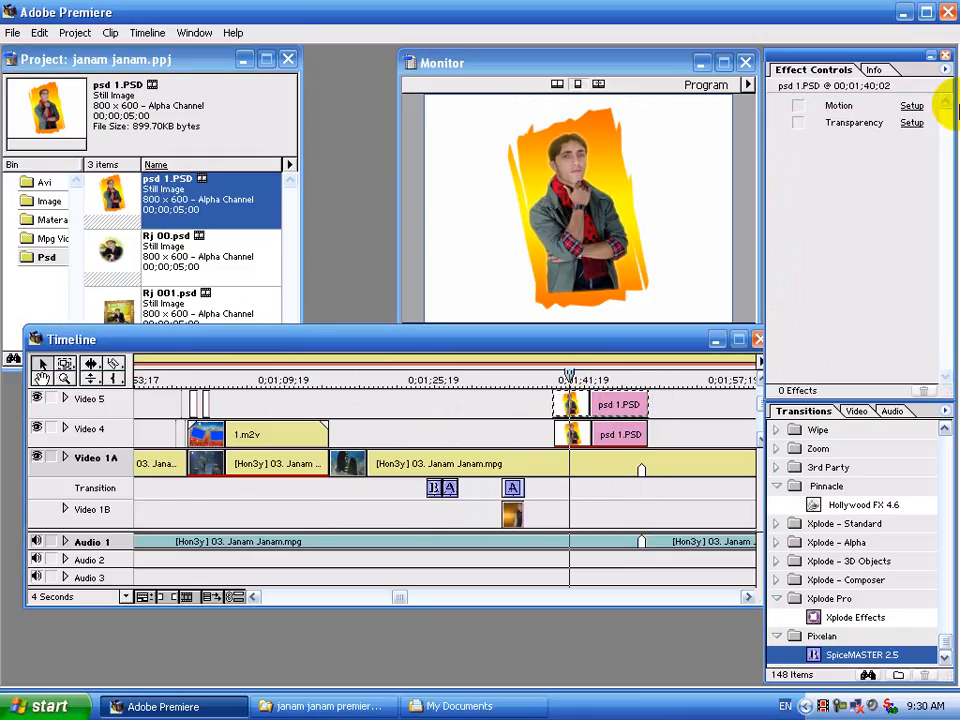
left_click(911, 123)
left_click(467, 288)
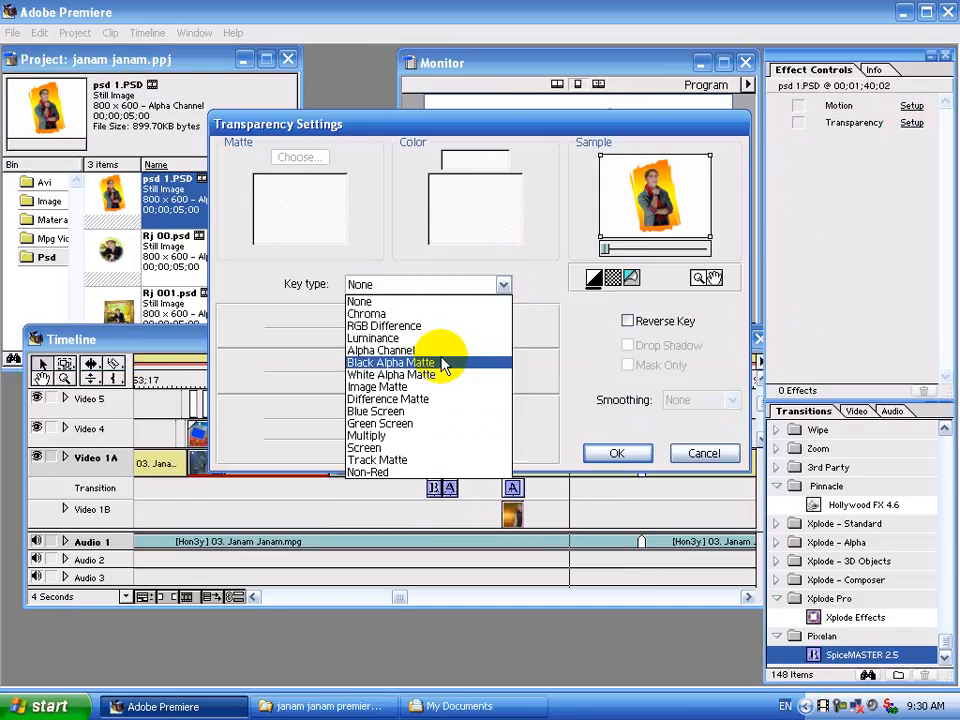
left_click(446, 352)
left_click(617, 453)
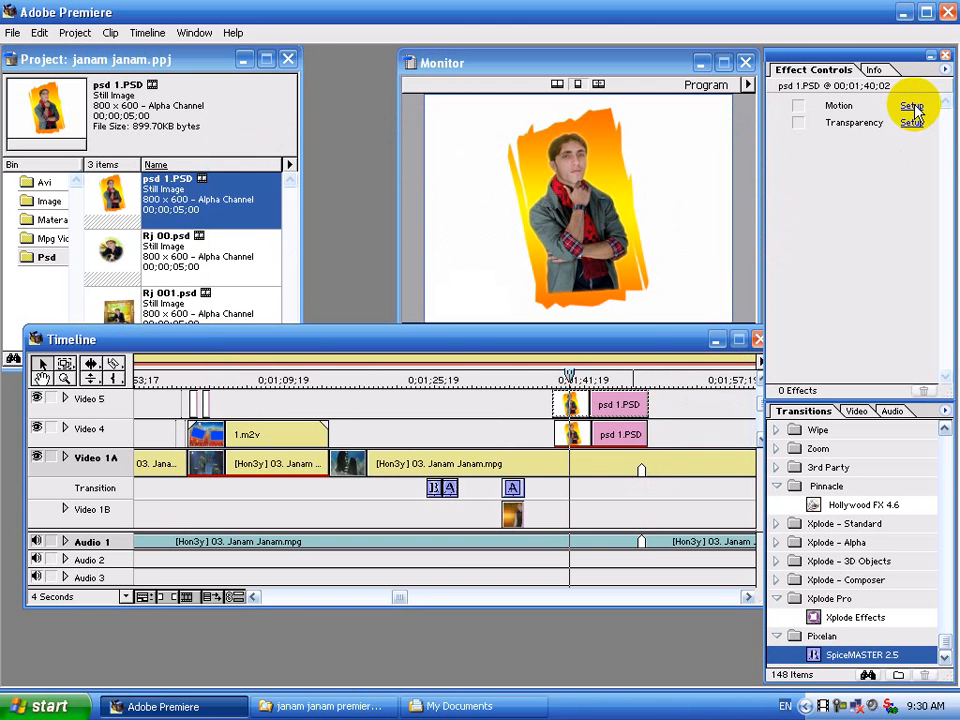
Set the photo's motion start point to 50% zoom, low and to the left in frame.
left_click(912, 106)
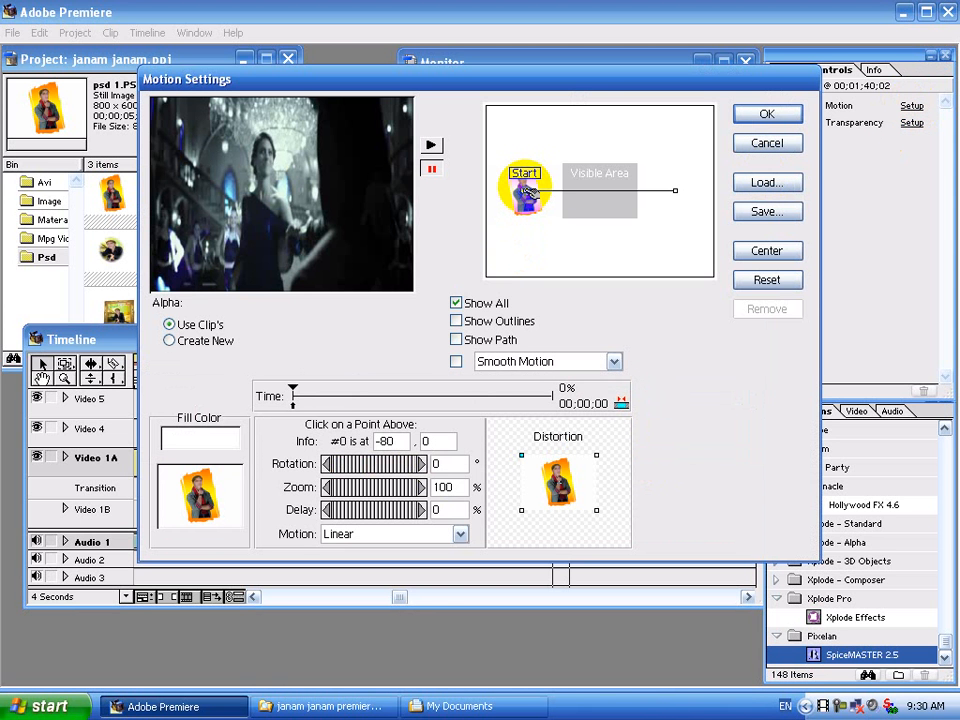
left_click_drag(525, 190, 584, 200)
left_click(447, 487)
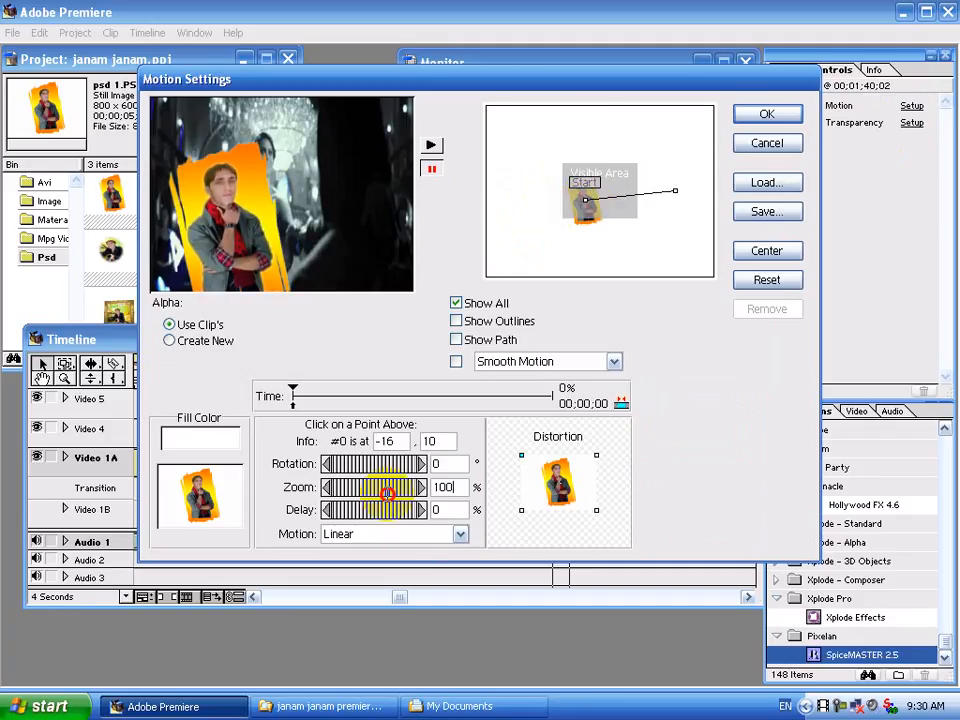
type("50")
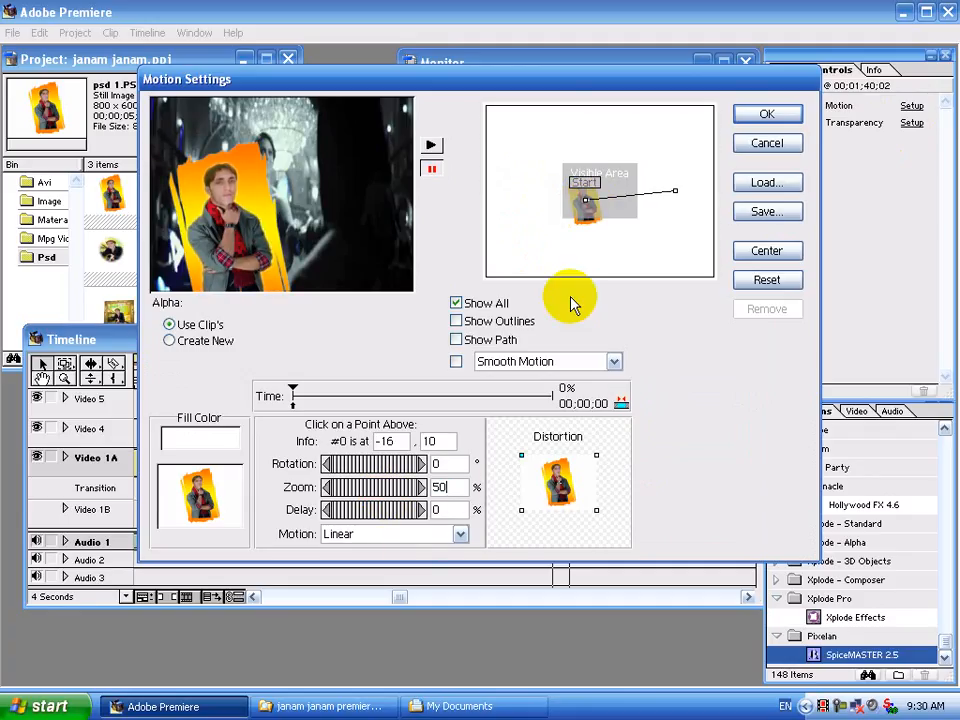
left_click(587, 207)
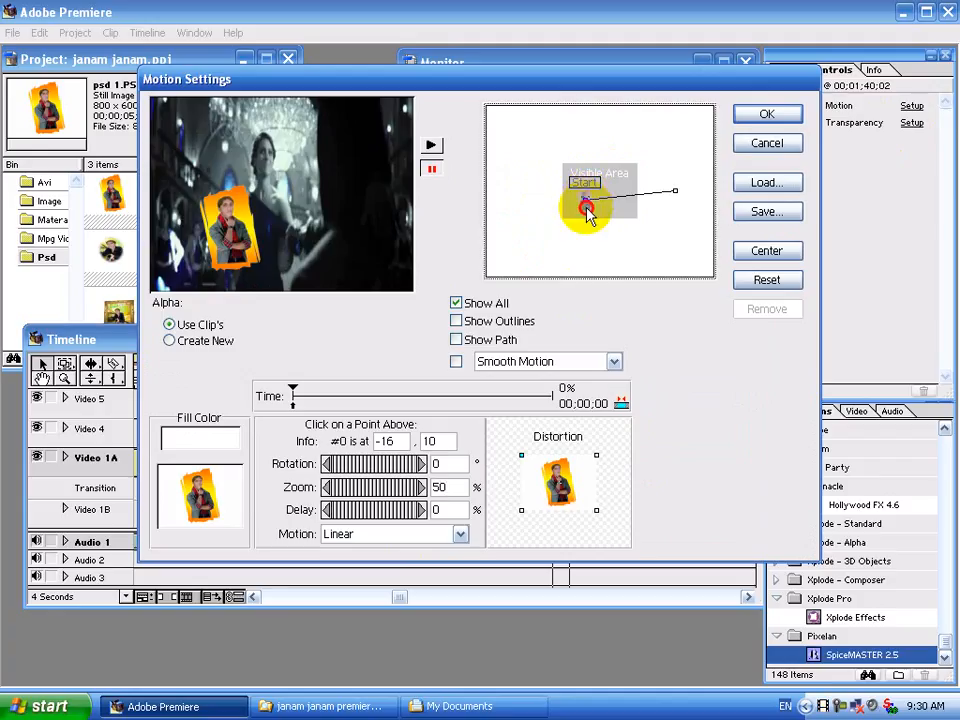
left_click_drag(587, 203, 577, 238)
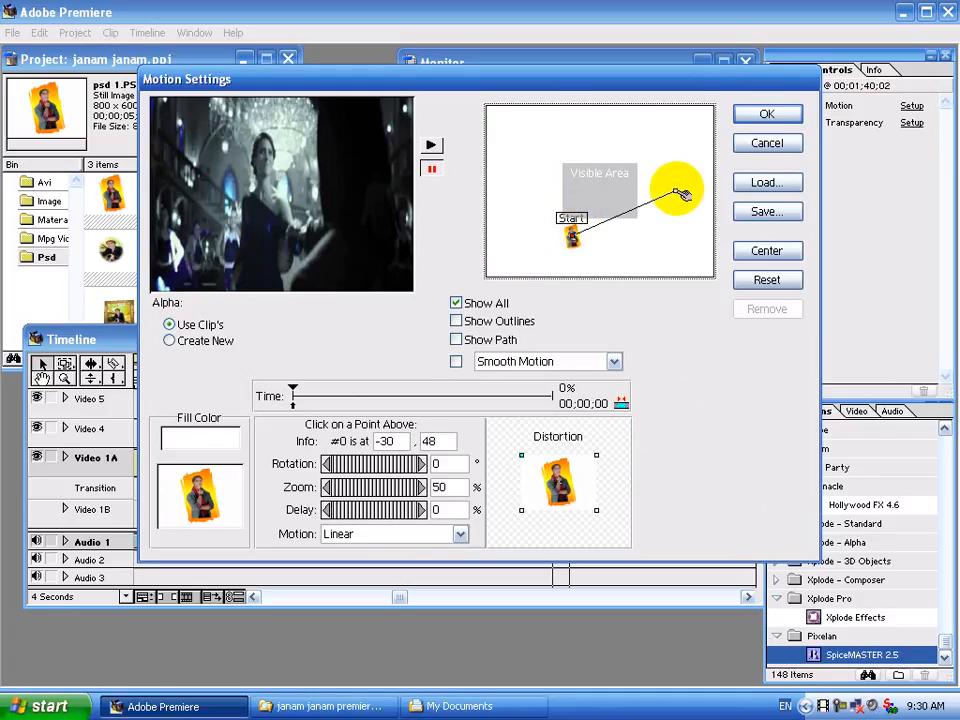
Move the motion end point up near the top edge at half size.
left_click(680, 193)
left_click_drag(653, 180, 592, 152)
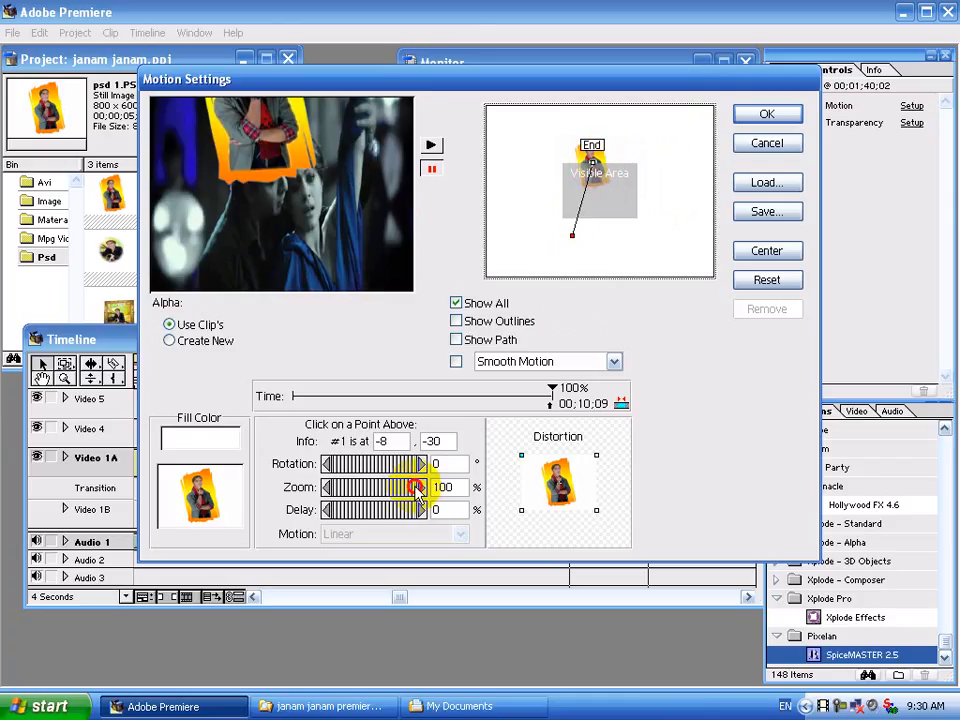
left_click_drag(415, 490, 369, 490)
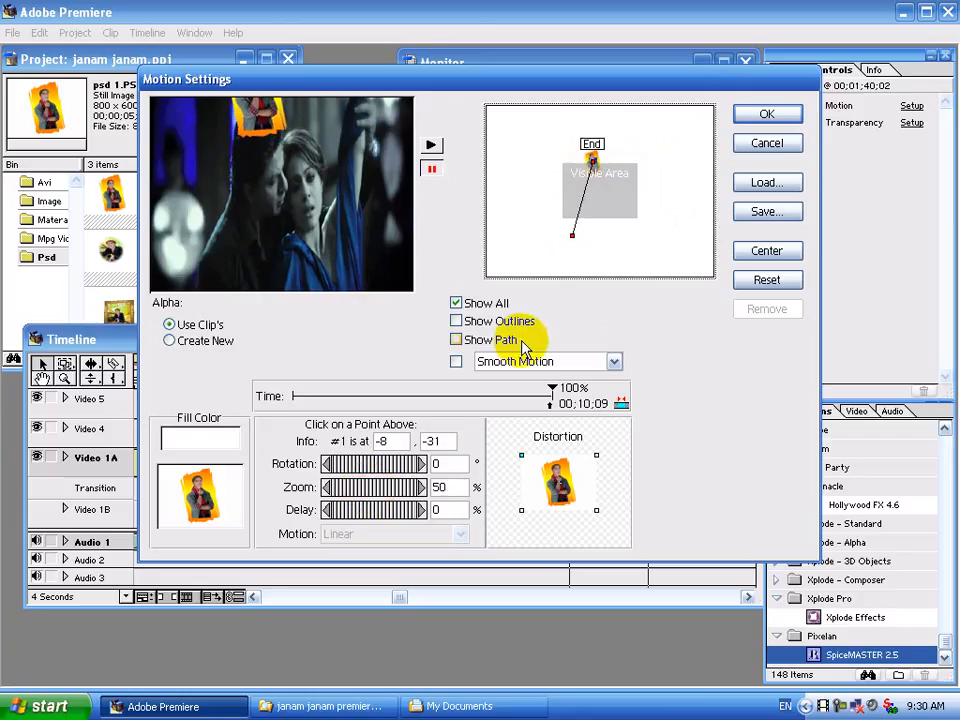
key("Up")
key("Up")
key("Up")
key("Up")
key("Up")
key("Up")
key("Up")
key("Up")
key("Up")
key("Up")
left_click(766, 114)
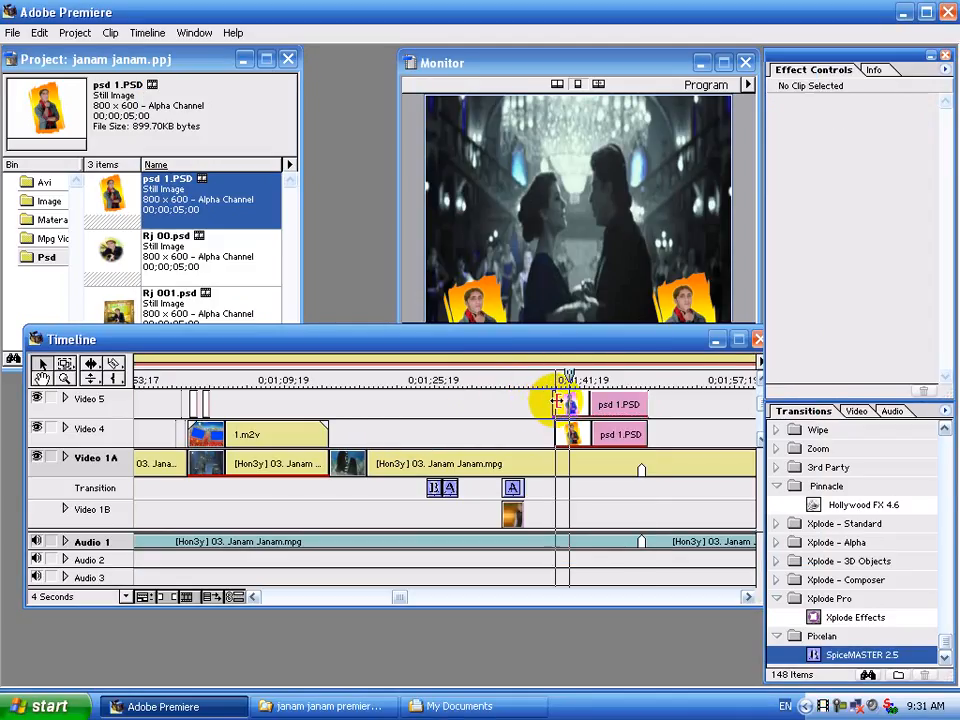
Play the two animated psd 1.PSD overlays twice from just before them, then minimize Premiere.
left_click(535, 377)
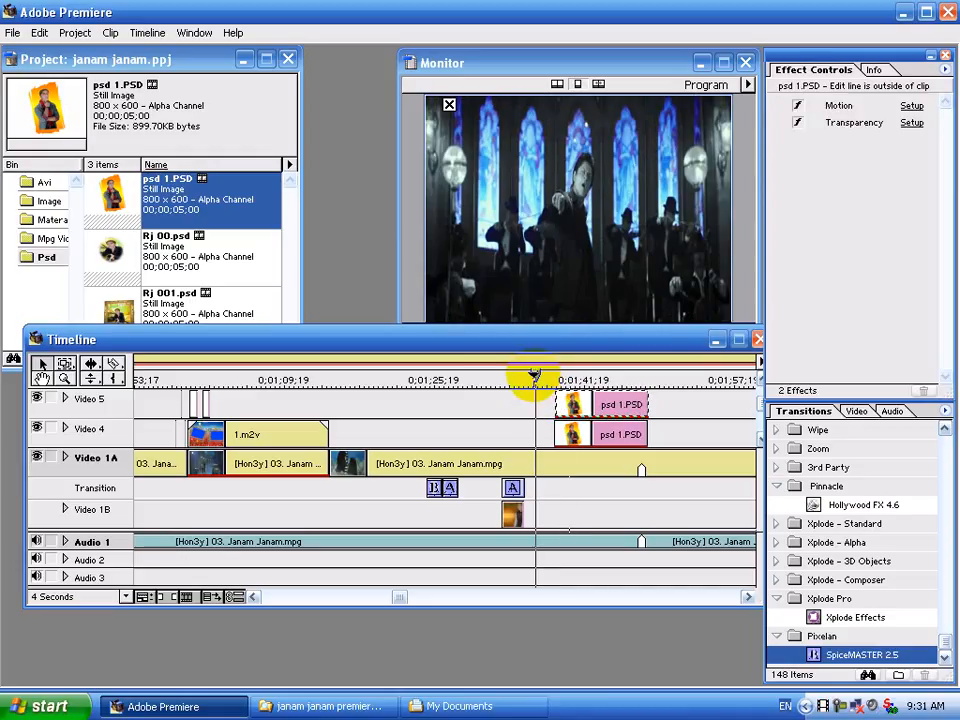
key("space")
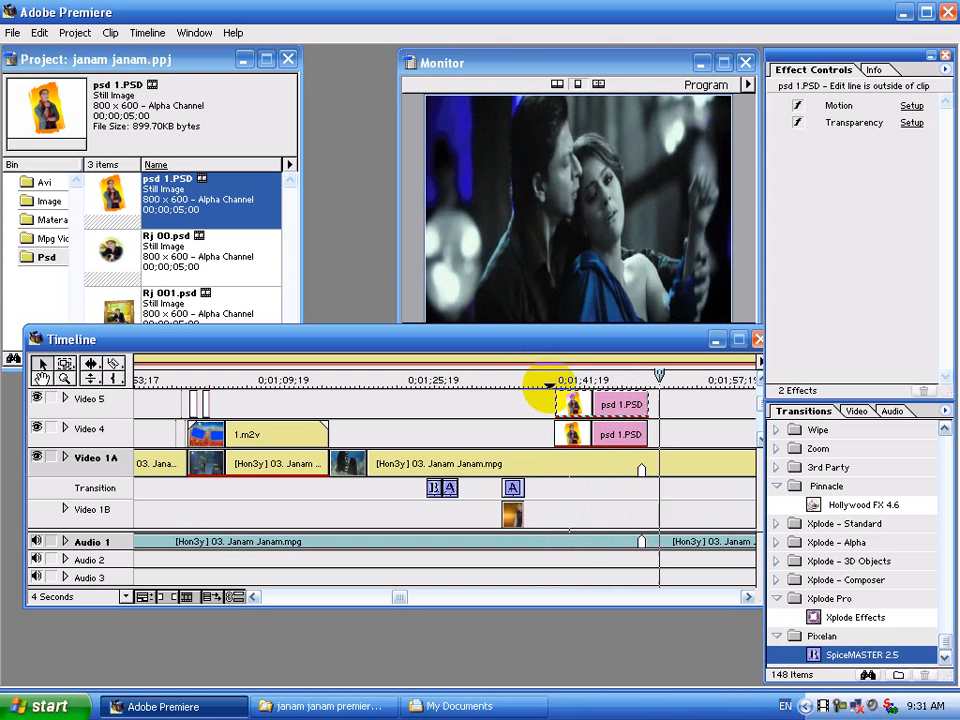
left_click(549, 380)
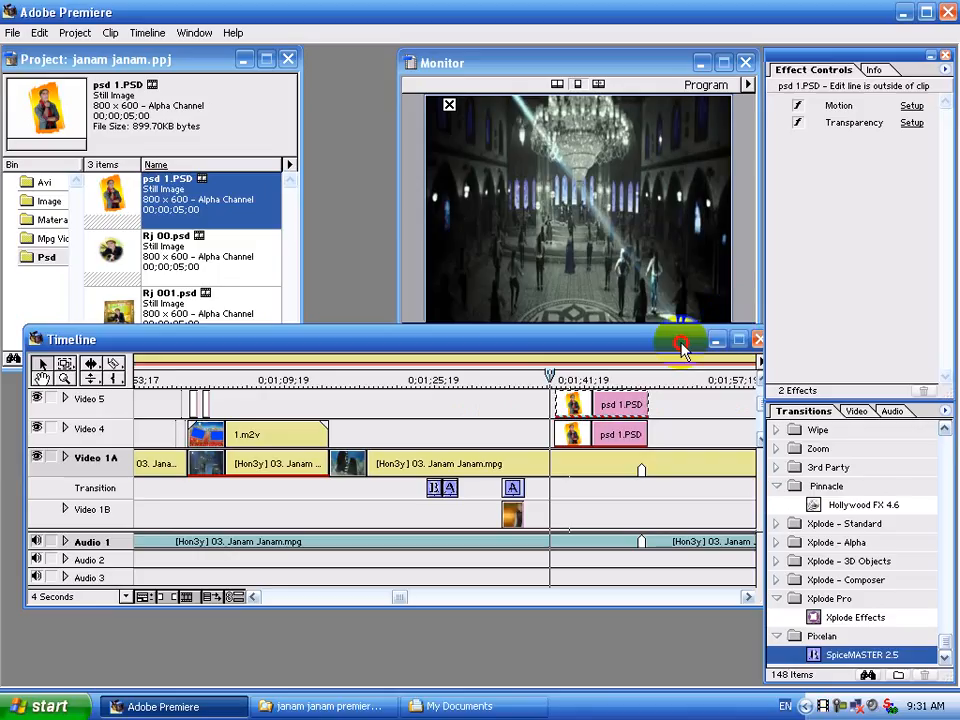
left_click_drag(680, 345, 623, 354)
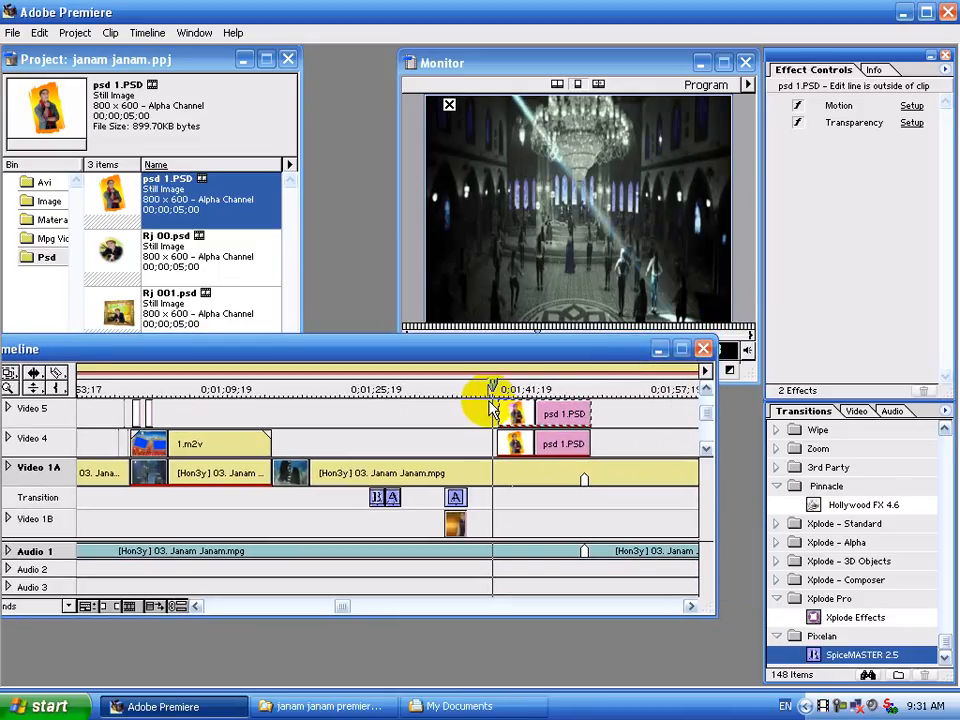
key("space")
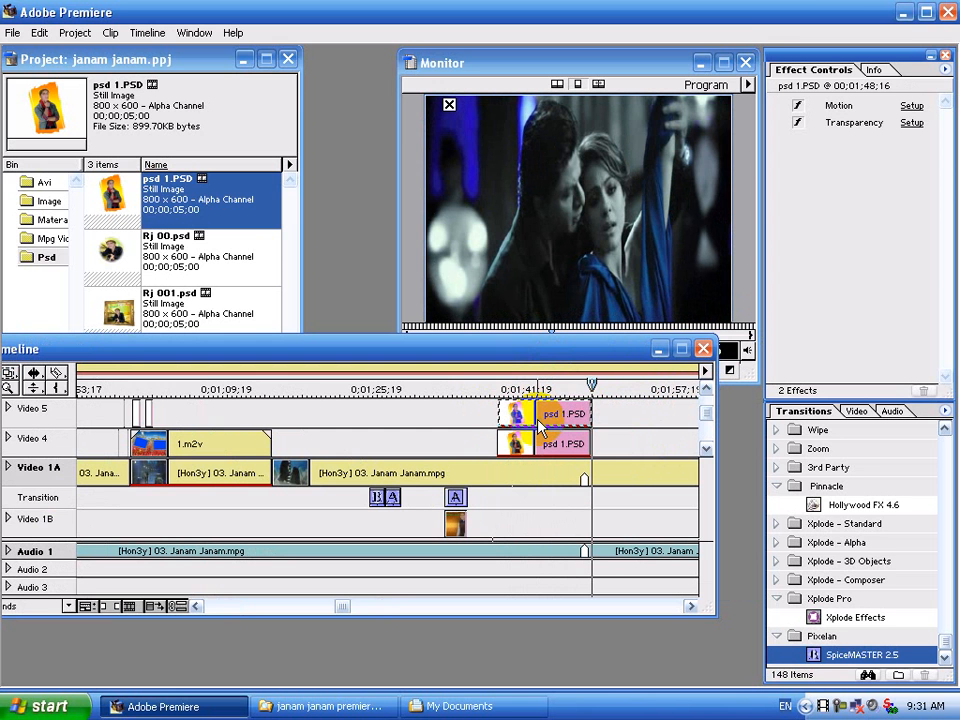
left_click(891, 13)
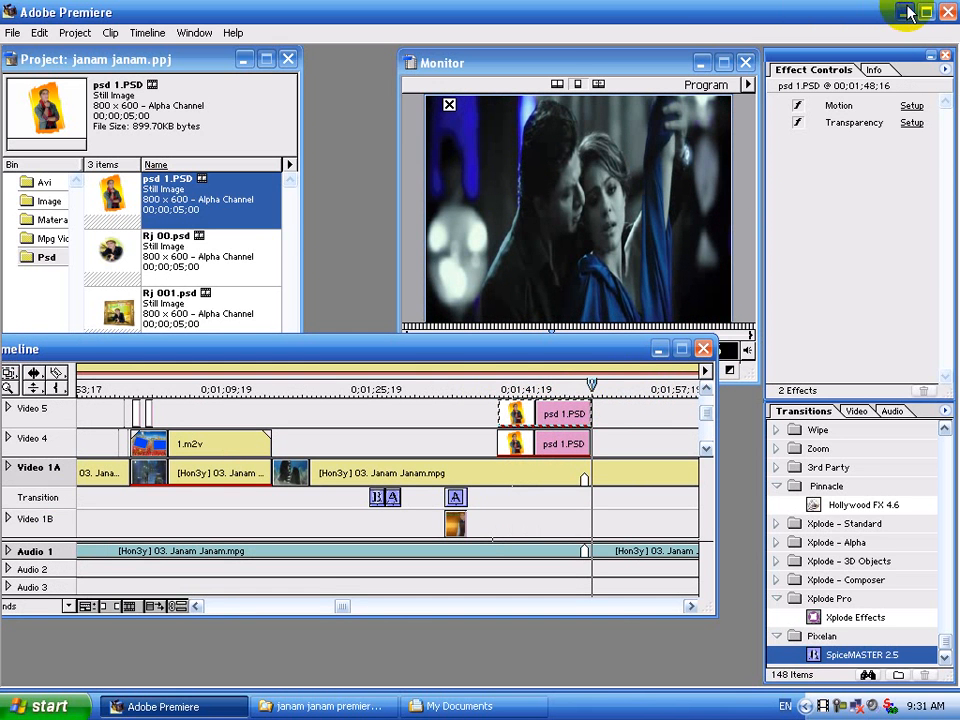